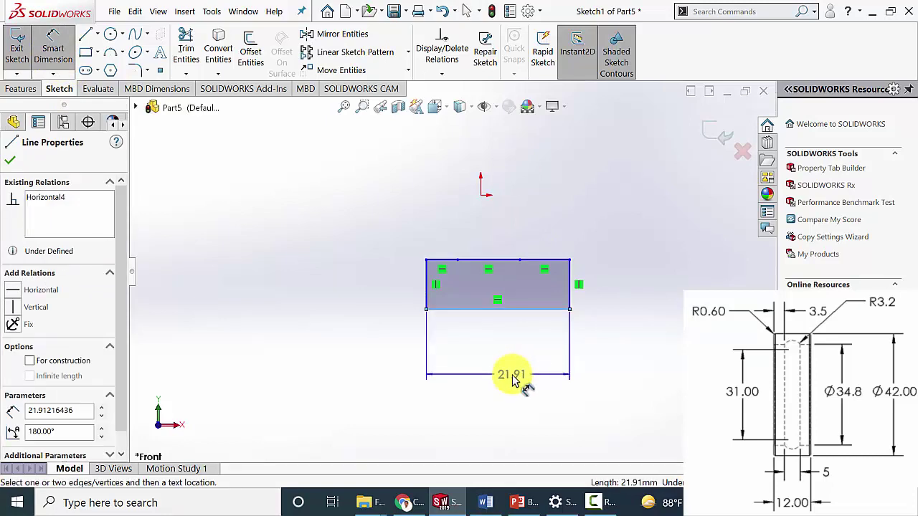
Dimension the profile's bottom edge to a length of 12 mm
{"action": "left_click", "coordinate": [513, 380]}
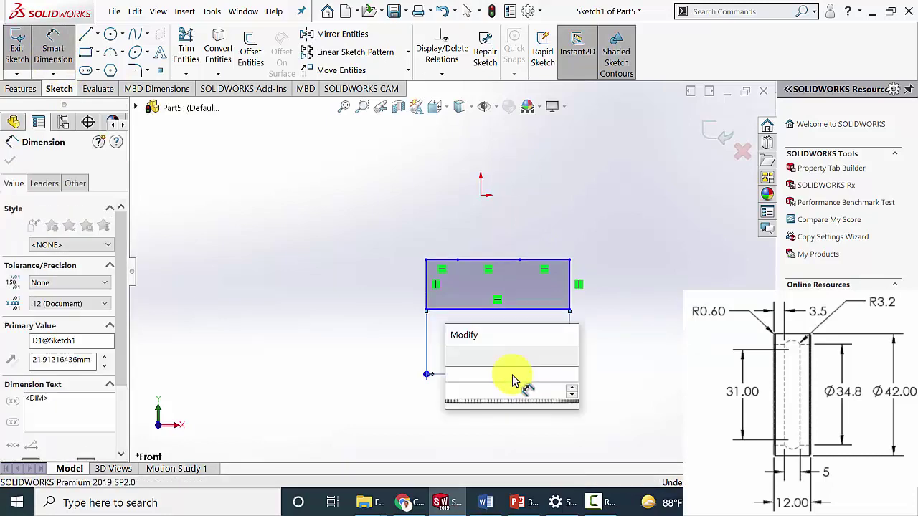
{"action": "type", "text": "12"}
{"action": "key", "text": "Return"}
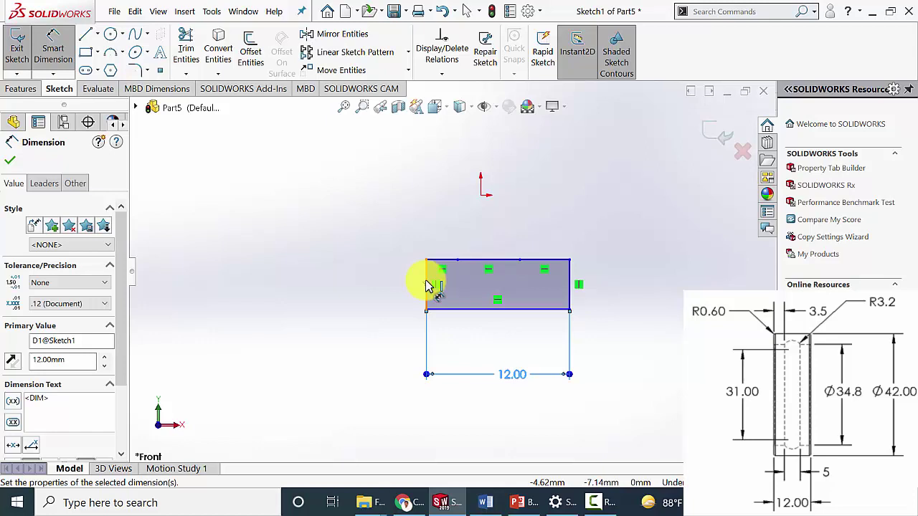
Dimension the profile's left vertical edge with the expression (42-34.8)/2
{"action": "left_click", "coordinate": [427, 287]}
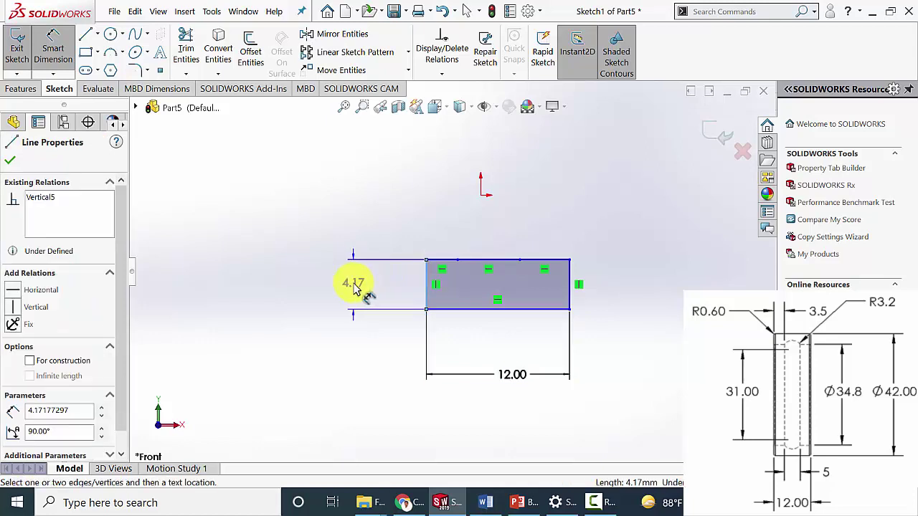
{"action": "left_click", "coordinate": [356, 287]}
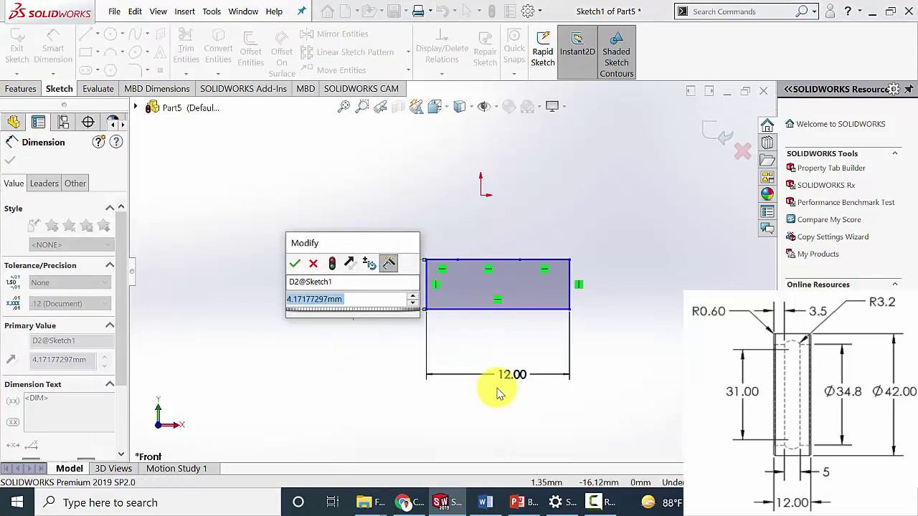
{"action": "type", "text": "42"}
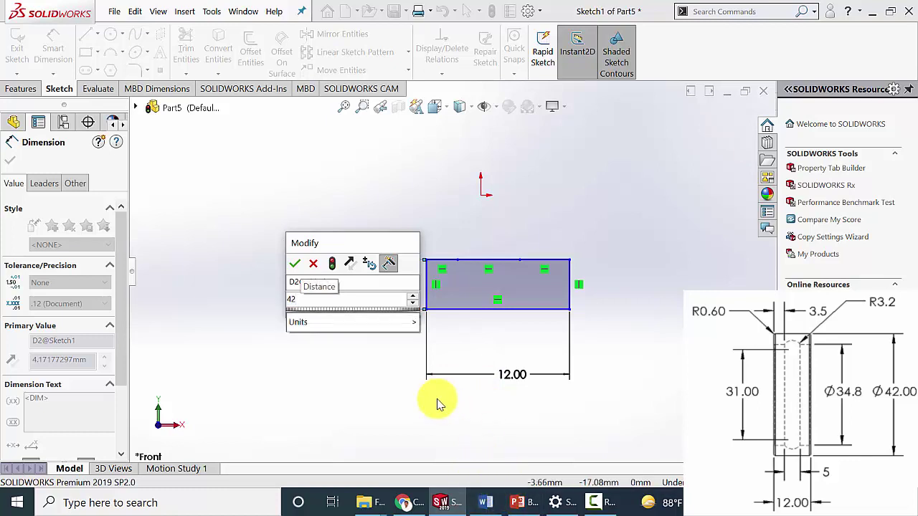
{"action": "type", "text": "-34.8"}
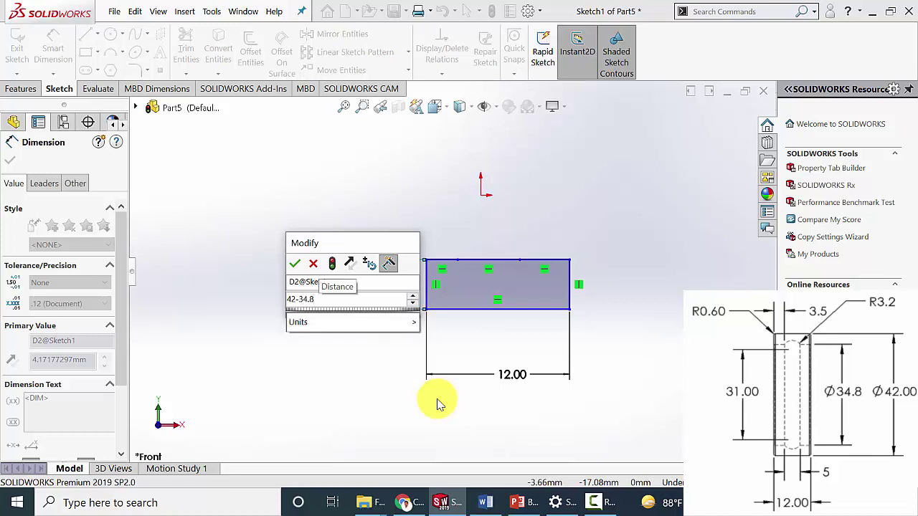
{"action": "type", "text": ")"}
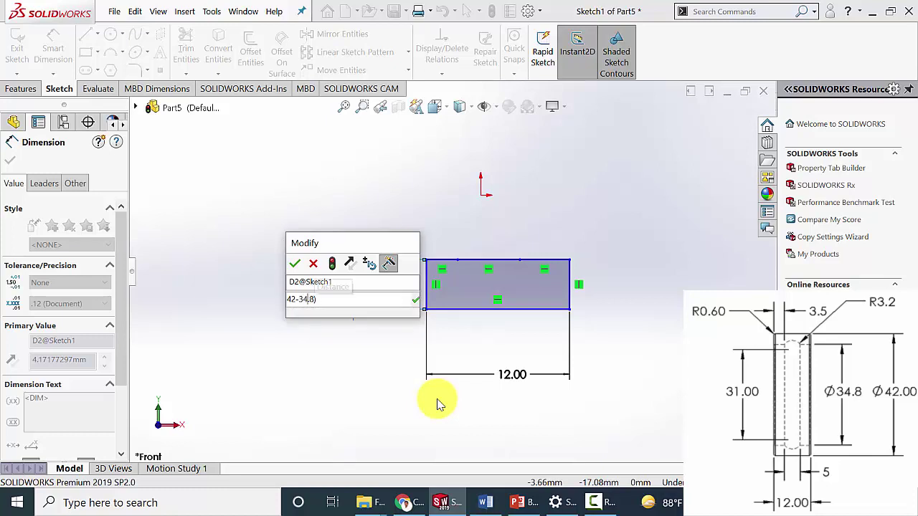
{"action": "key", "text": "Home"}
{"action": "type", "text": "("}
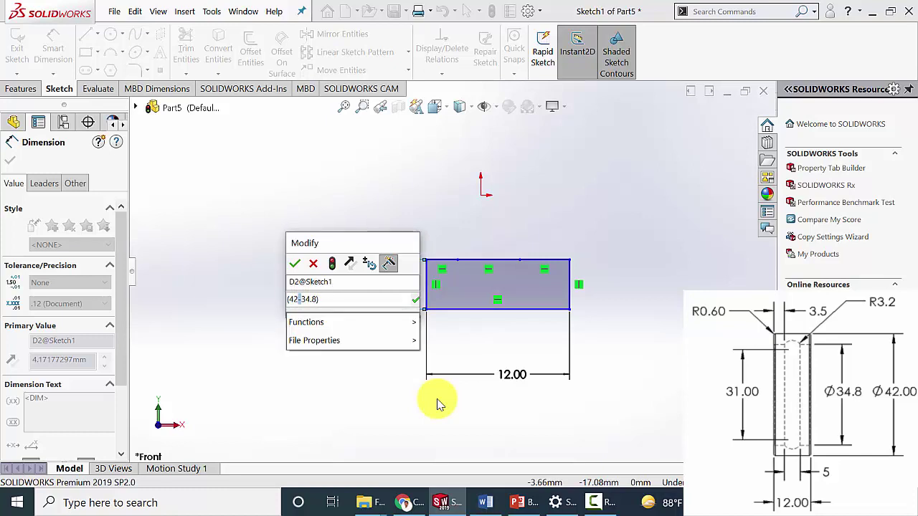
{"action": "key", "text": "End"}
{"action": "type", "text": "/"}
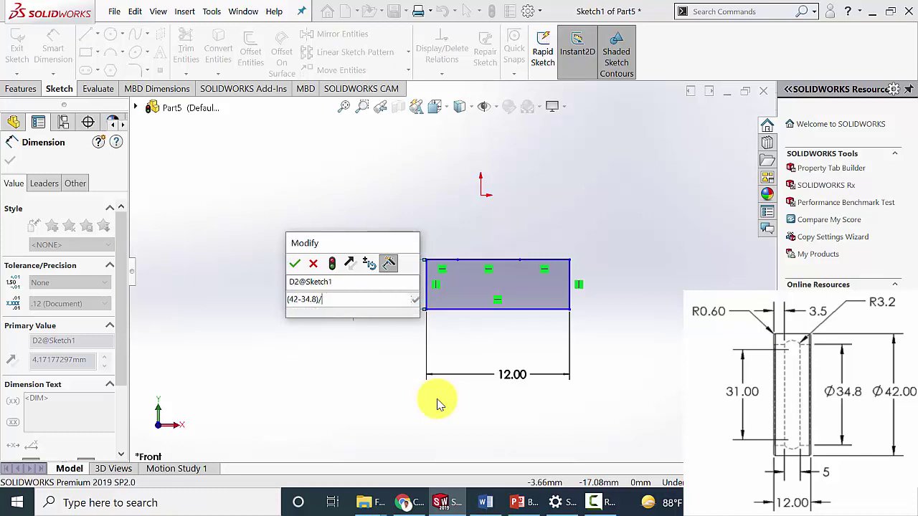
{"action": "type", "text": "2"}
{"action": "key", "text": "Return"}
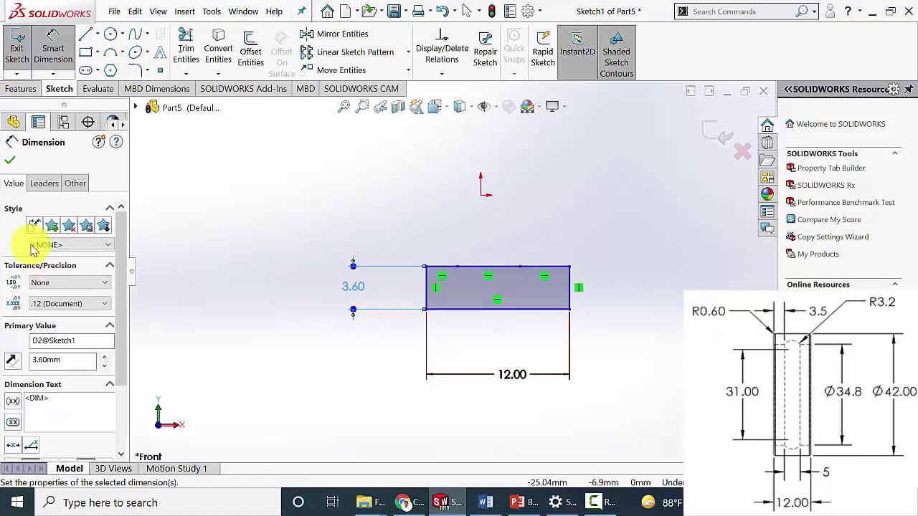
Dimension the left and right segments of the profile's top edge to 3.5 mm each
{"action": "left_click", "coordinate": [445, 269]}
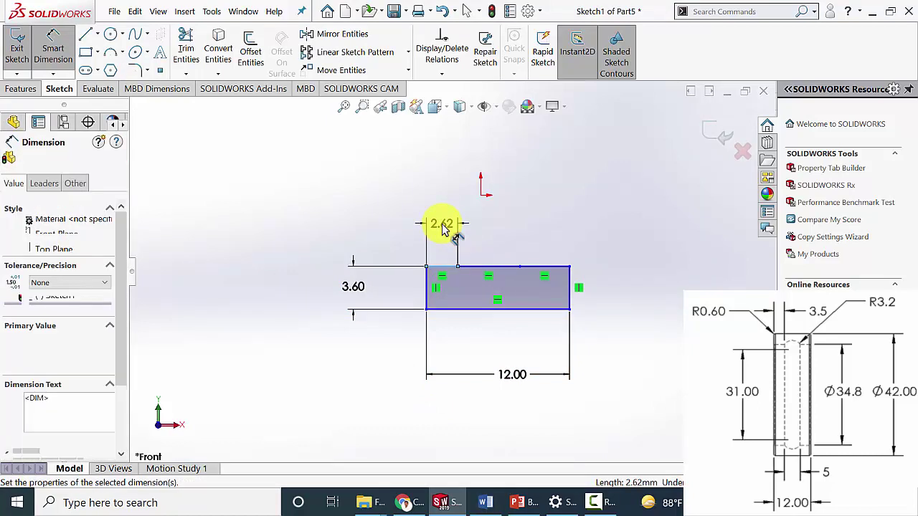
{"action": "left_click", "coordinate": [445, 228]}
{"action": "type", "text": "3.5"}
{"action": "key", "text": "Return"}
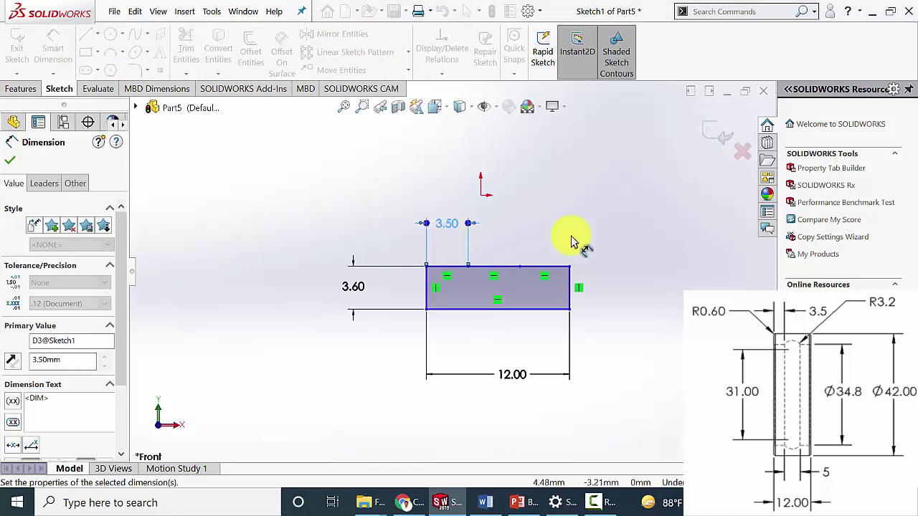
{"action": "left_click", "coordinate": [543, 271]}
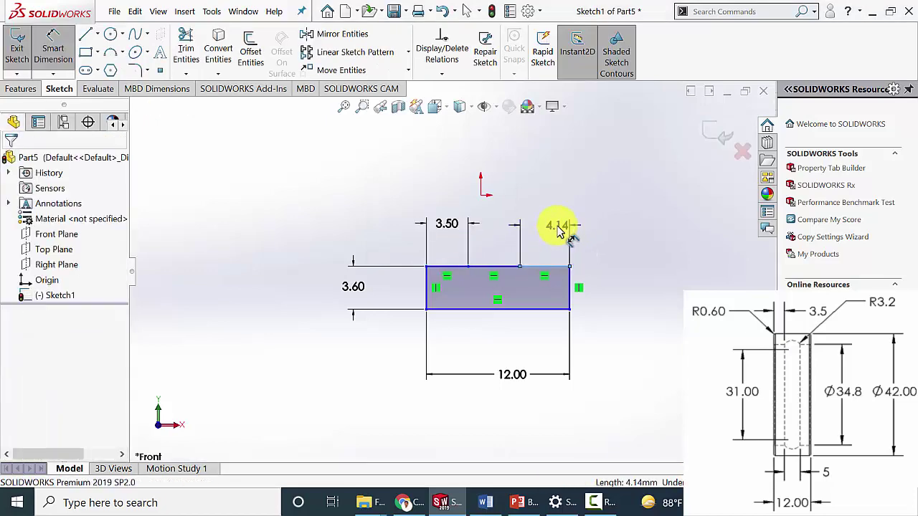
{"action": "left_click", "coordinate": [563, 228]}
{"action": "type", "text": "3.5"}
{"action": "key", "text": "Return"}
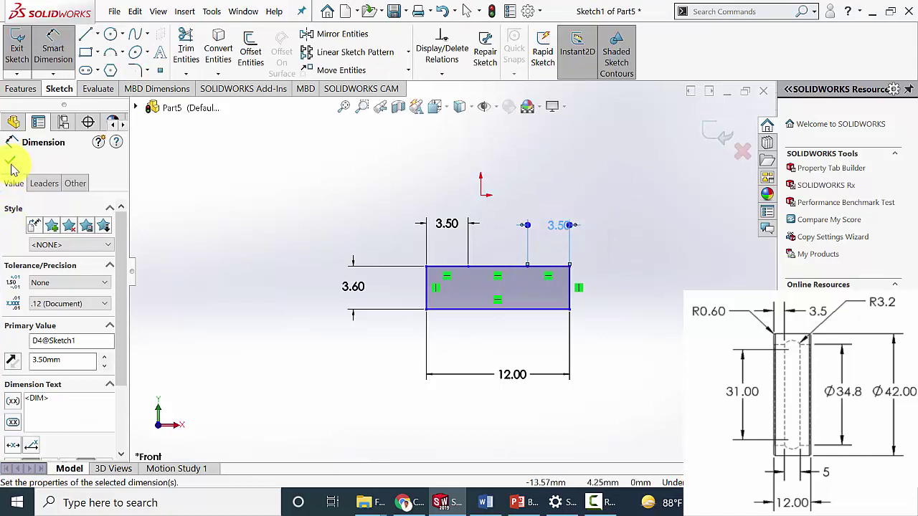
{"action": "left_click", "coordinate": [11, 165]}
Trim away the middle segment of the profile's top edge with Power trim
{"action": "left_click", "coordinate": [184, 45]}
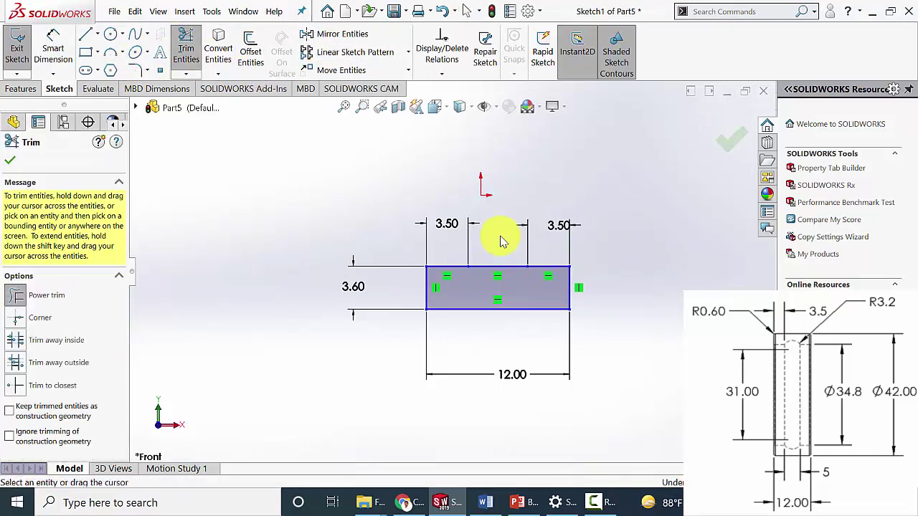
{"action": "left_click_drag", "start_coordinate": [502, 242], "coordinate": [498, 287]}
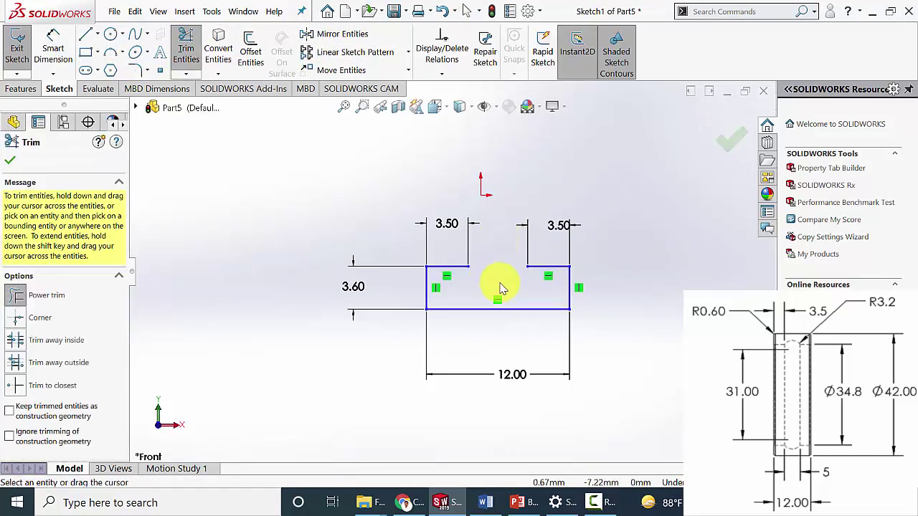
{"action": "left_click", "coordinate": [11, 161]}
Close the top gap with a downward-bulging three-point arc of about 2.95 mm radius between the inner ends of both segments
{"action": "left_click", "coordinate": [110, 52]}
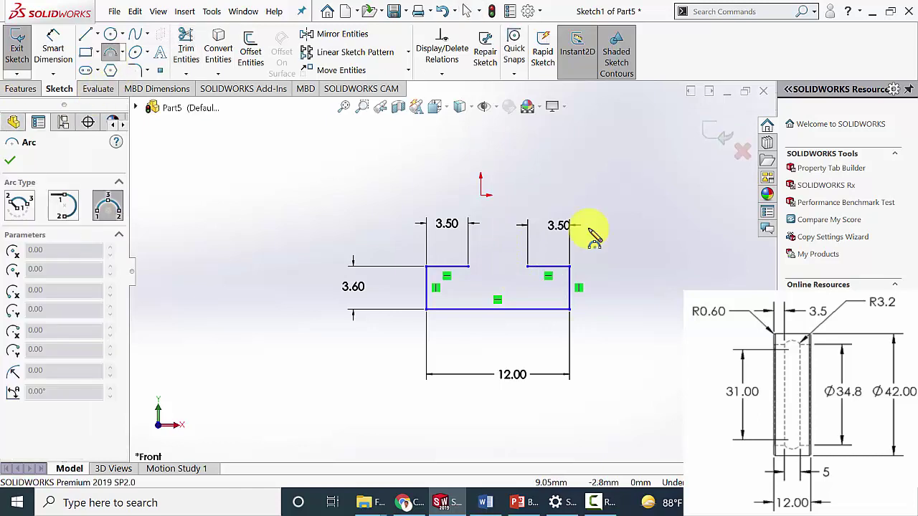
{"action": "left_click_drag", "start_coordinate": [469, 267], "coordinate": [529, 268]}
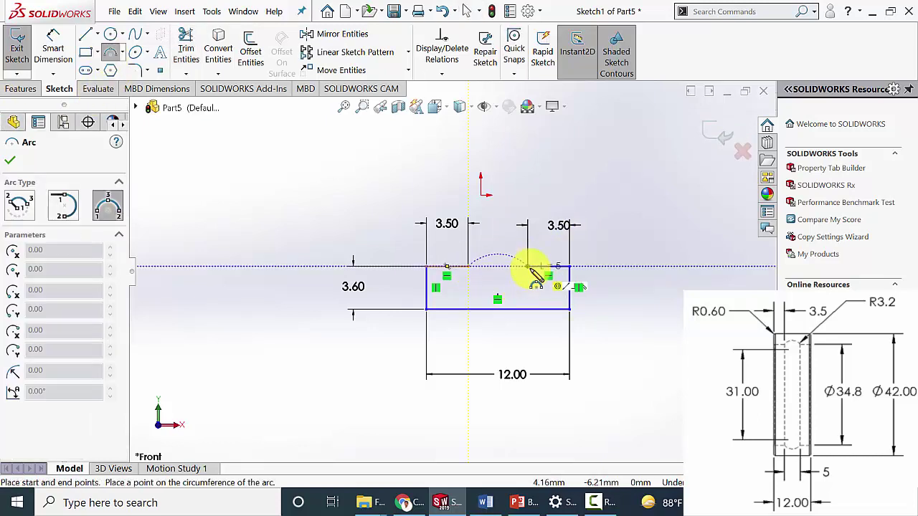
{"action": "left_click", "coordinate": [504, 281]}
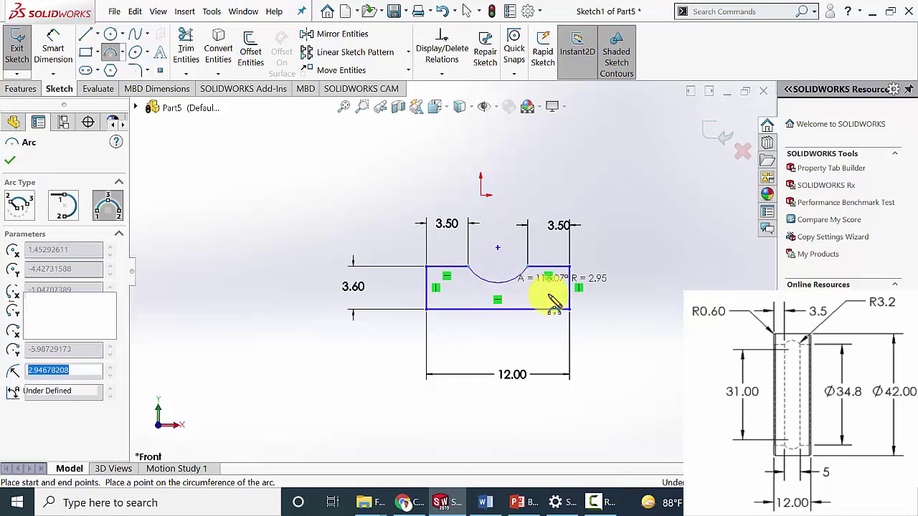
{"action": "left_click", "coordinate": [10, 169]}
Dimension the groove arc's radius to 3.2 mm
{"action": "left_click", "coordinate": [53, 47]}
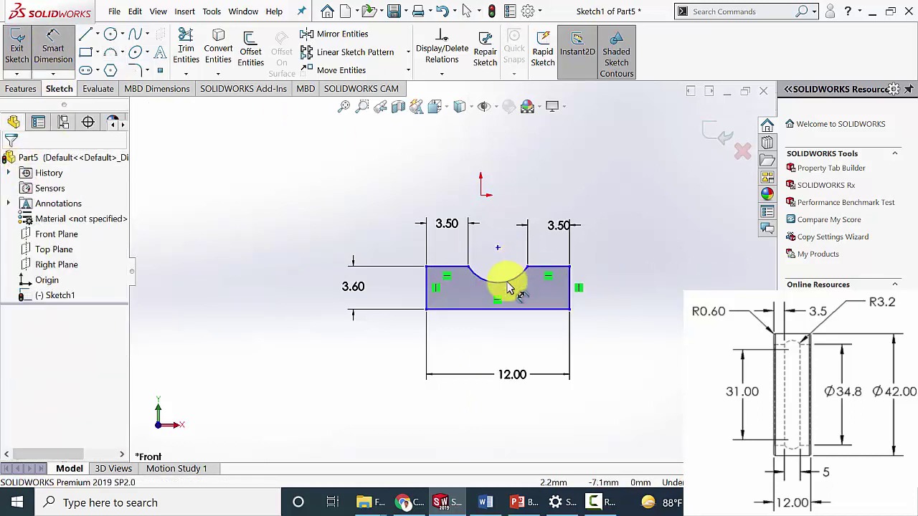
{"action": "left_click", "coordinate": [506, 287]}
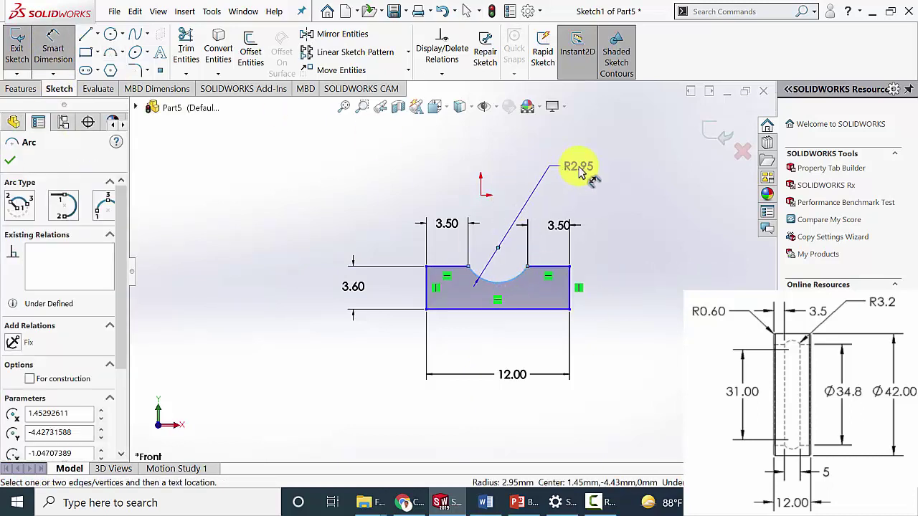
{"action": "left_click", "coordinate": [607, 240]}
{"action": "type", "text": "3.2"}
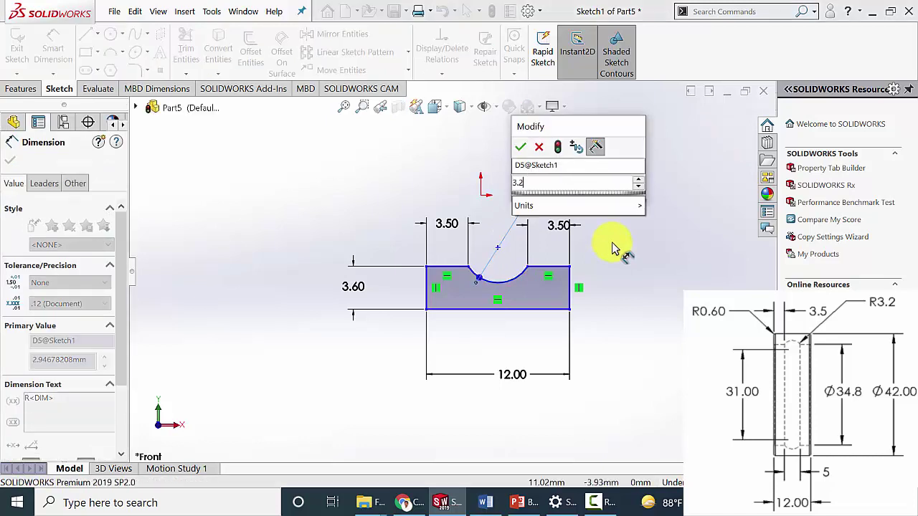
{"action": "key", "text": "Return"}
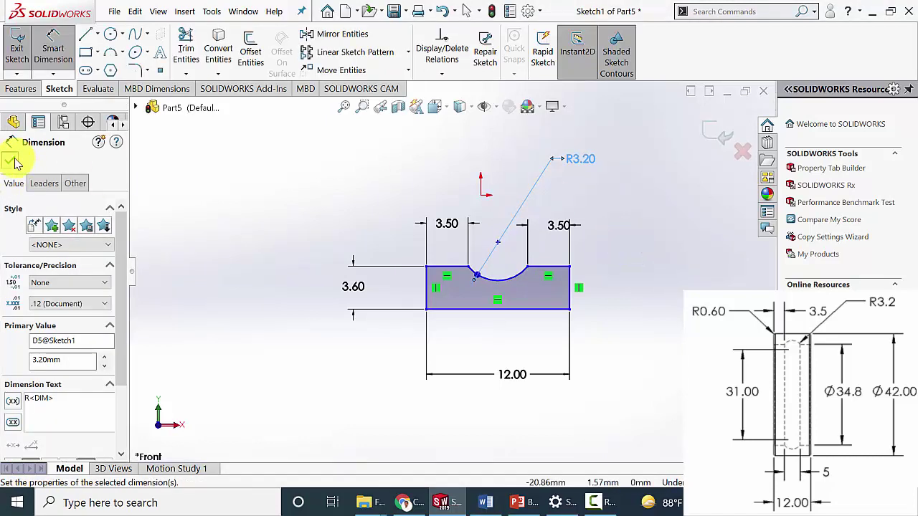
{"action": "left_click", "coordinate": [12, 161]}
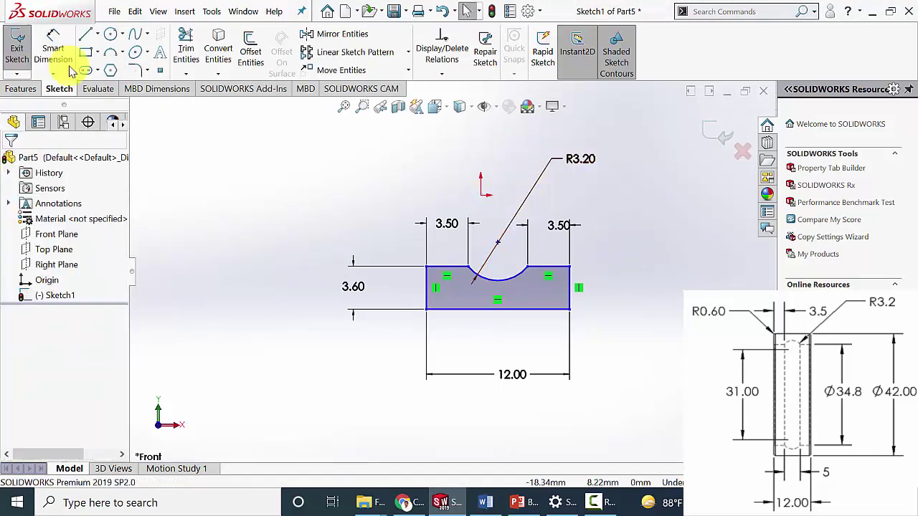
Dimension the vertical distance from the origin to the profile's bottom edge with the expression 42/2
{"action": "left_click", "coordinate": [53, 47]}
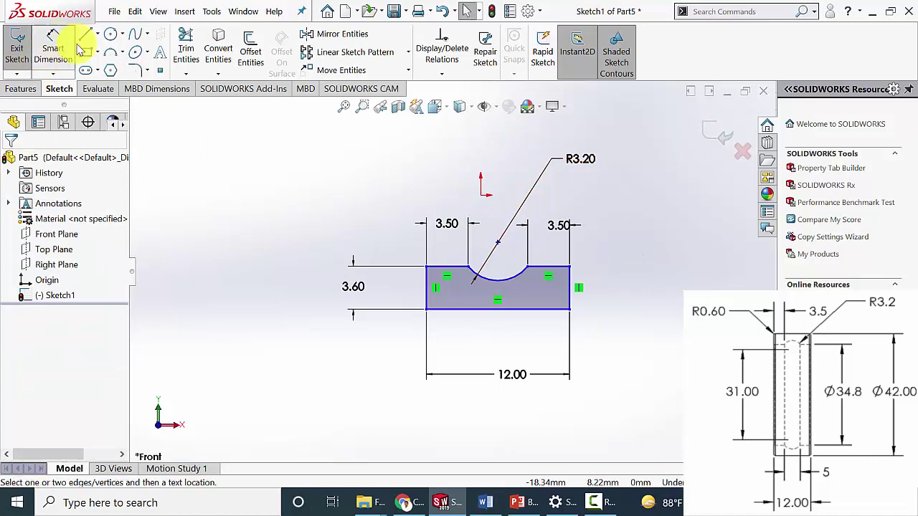
{"action": "left_click", "coordinate": [482, 201]}
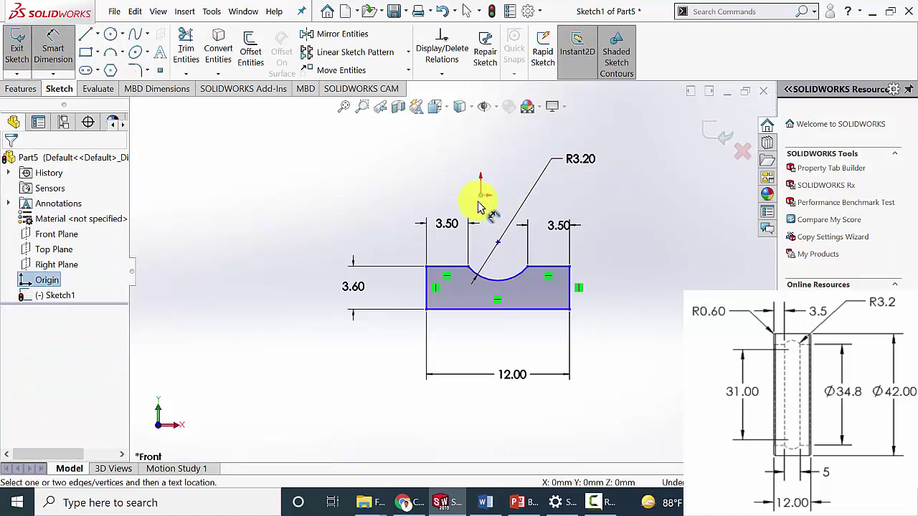
{"action": "left_click", "coordinate": [576, 296]}
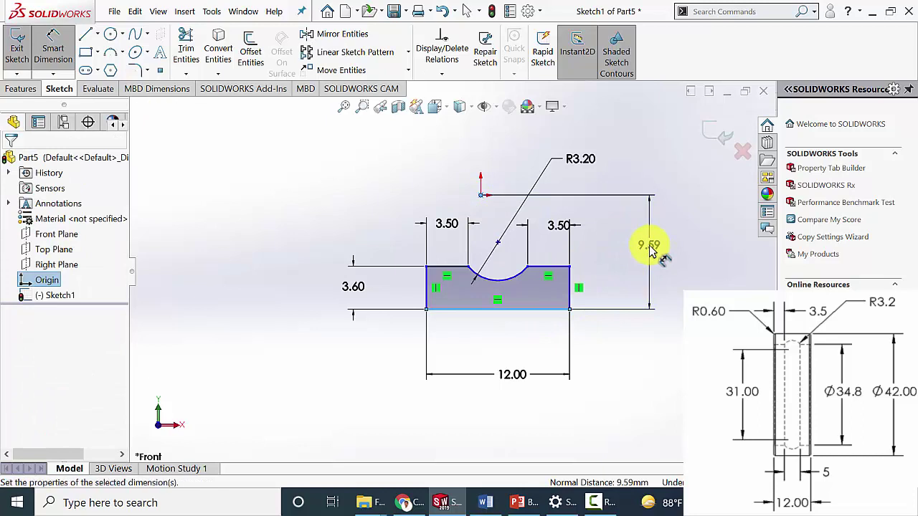
{"action": "left_click", "coordinate": [650, 250]}
{"action": "type", "text": "4"}
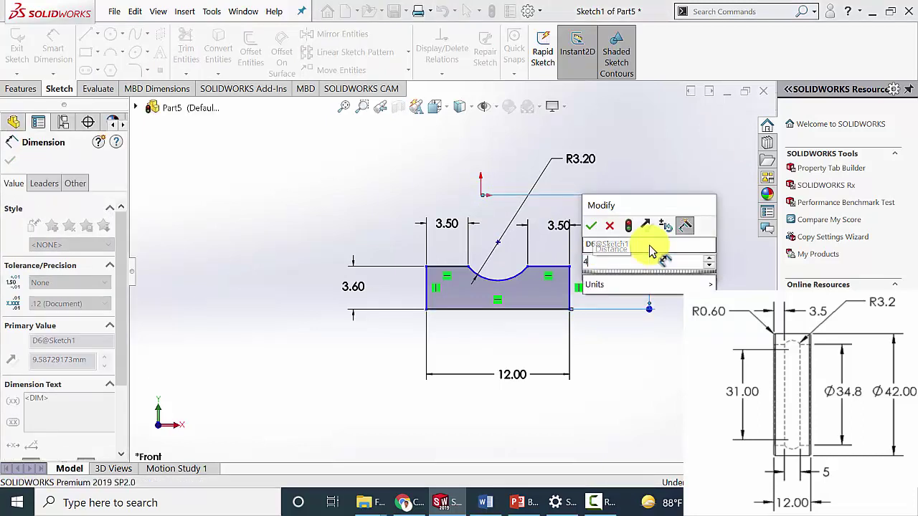
{"action": "type", "text": "2/2"}
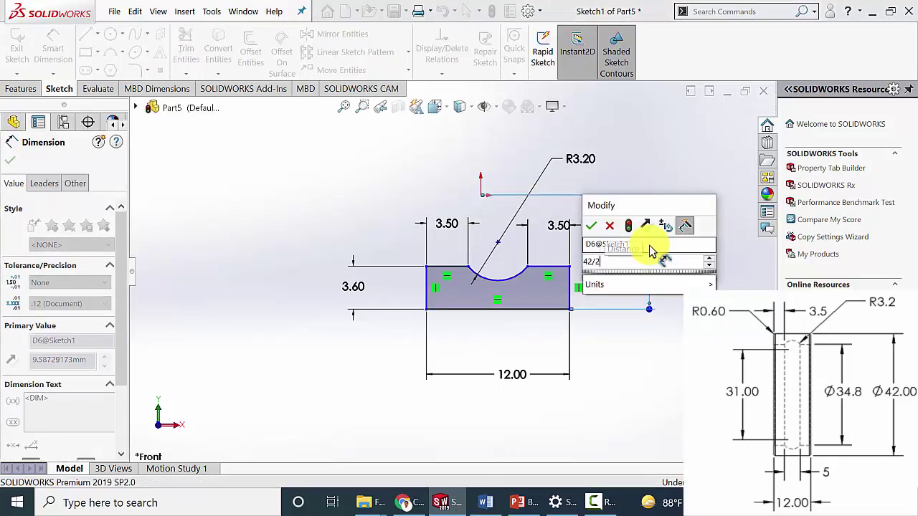
{"action": "key", "text": "Return"}
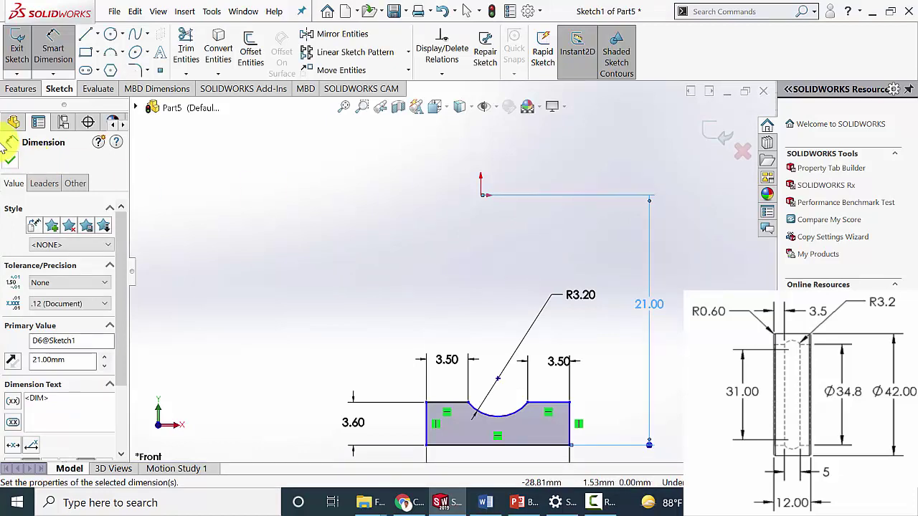
{"action": "left_click", "coordinate": [10, 163]}
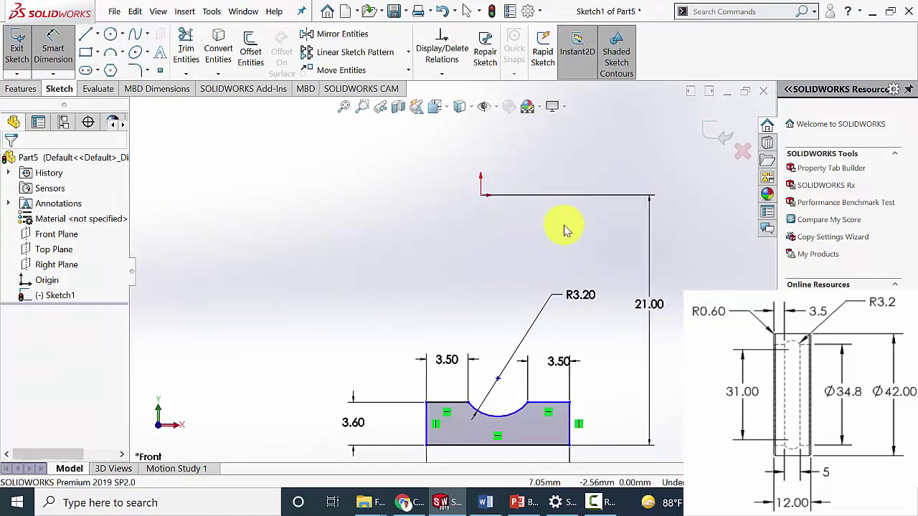
Add a Vertical relation between the origin and the groove arc's center point
{"action": "left_click", "coordinate": [482, 197]}
{"action": "left_click", "coordinate": [498, 381], "text": "ctrl"}
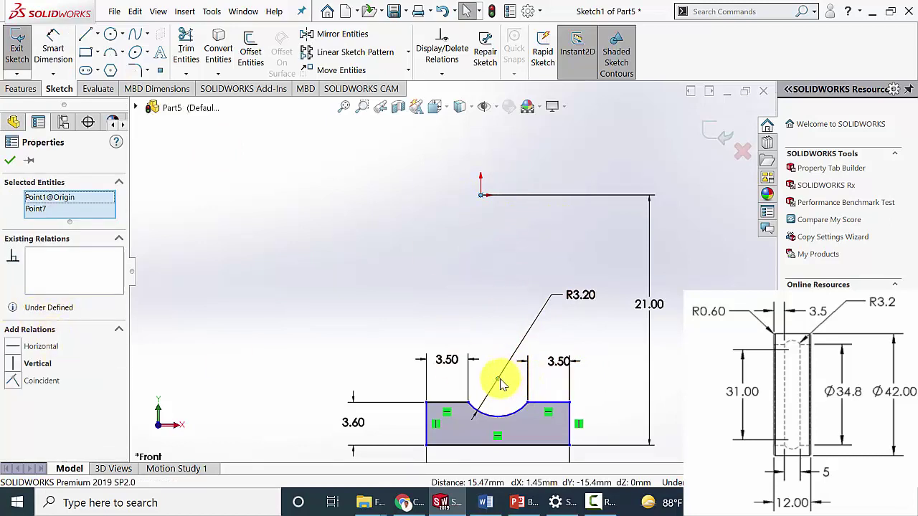
{"action": "left_click", "coordinate": [19, 365]}
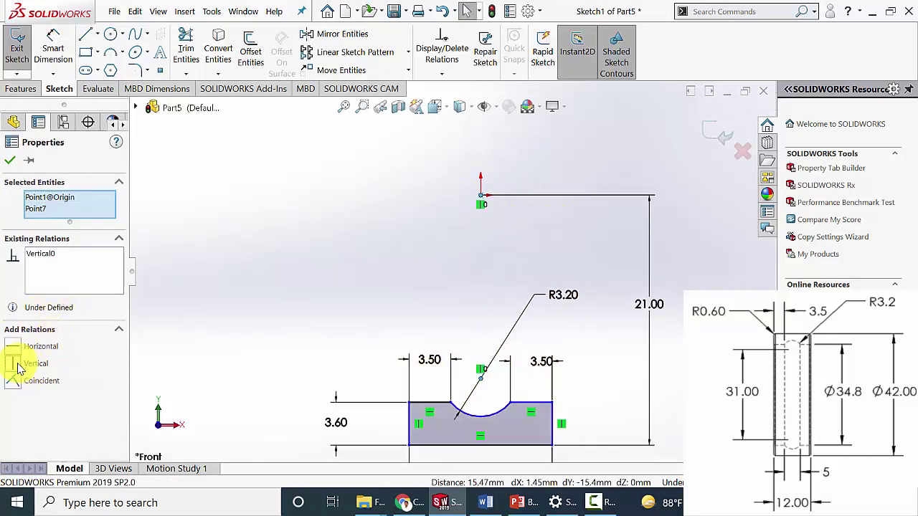
{"action": "left_click", "coordinate": [8, 161]}
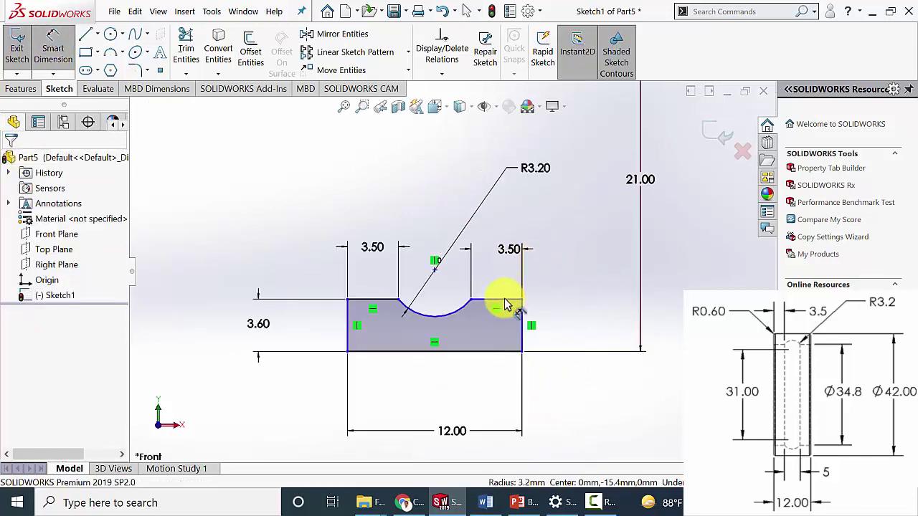
Dimension the vertical distance between the profile's right upper segment and its bottom edge as 3.6 mm
{"action": "left_click", "coordinate": [504, 307]}
{"action": "left_click", "coordinate": [506, 351]}
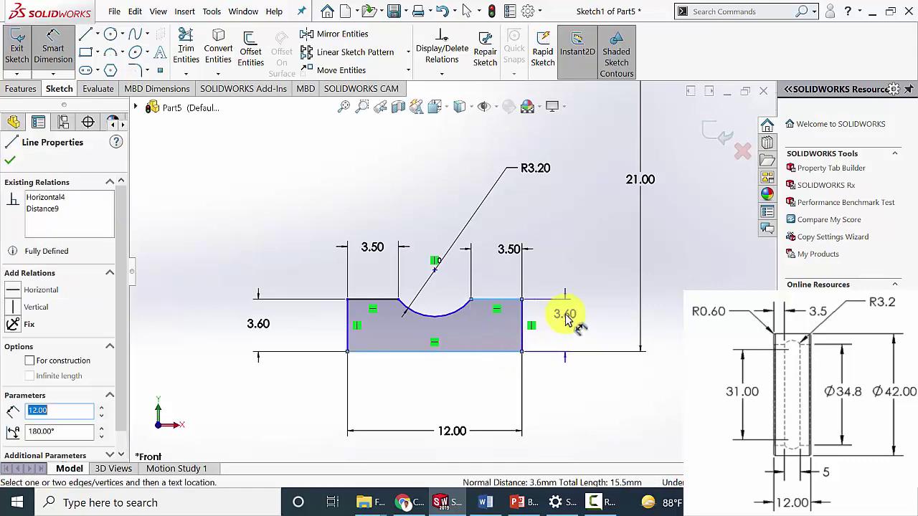
{"action": "left_click", "coordinate": [485, 288]}
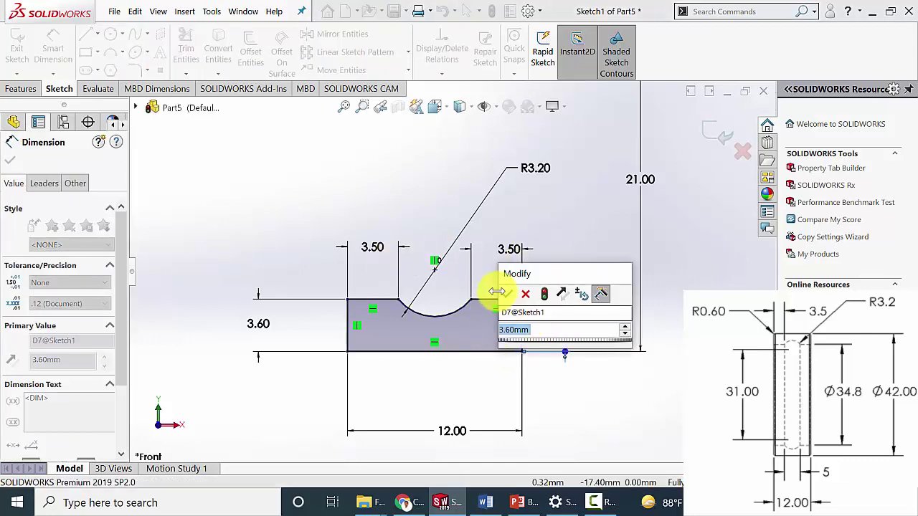
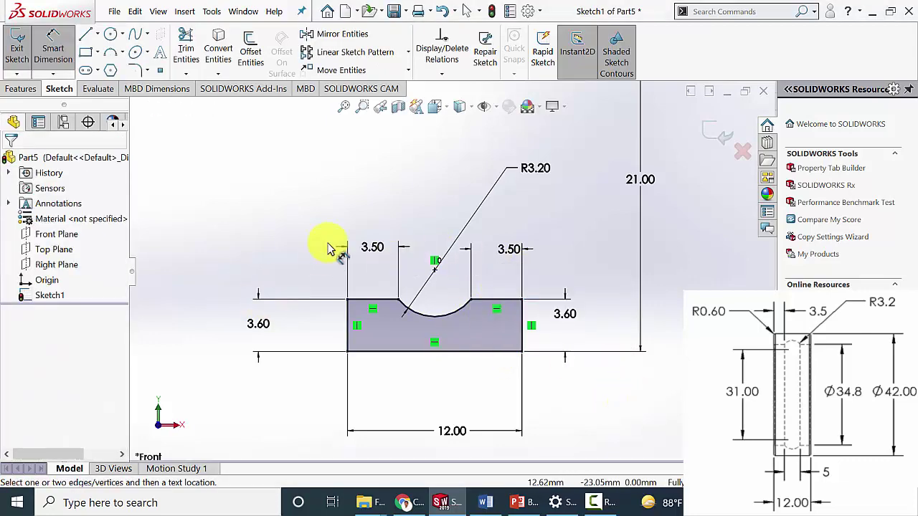
Draw a horizontal centerline from the origin, extending rightward to just past the 21 mm dimension line
{"action": "scroll", "coordinate": [463, 343], "scroll_direction": "up", "scroll_amount": 1}
{"action": "scroll", "coordinate": [463, 343], "scroll_direction": "up", "scroll_amount": 2}
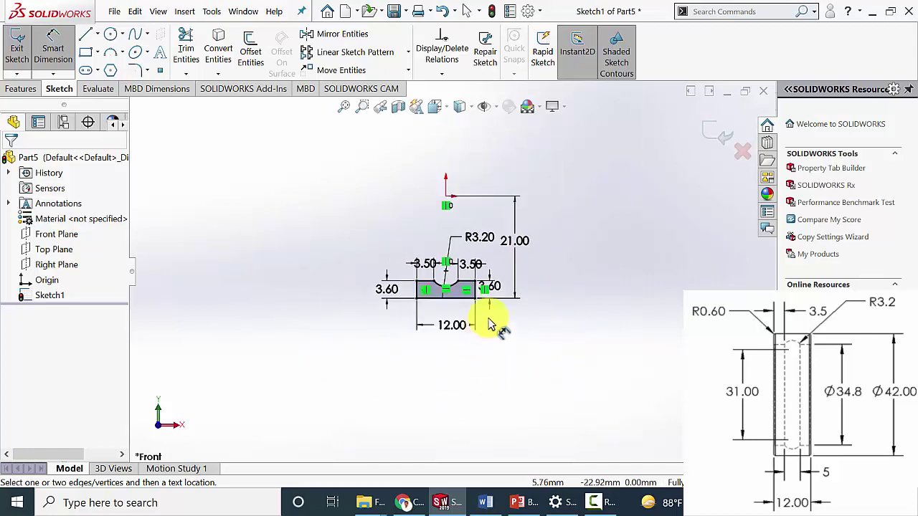
{"action": "left_click", "coordinate": [97, 36]}
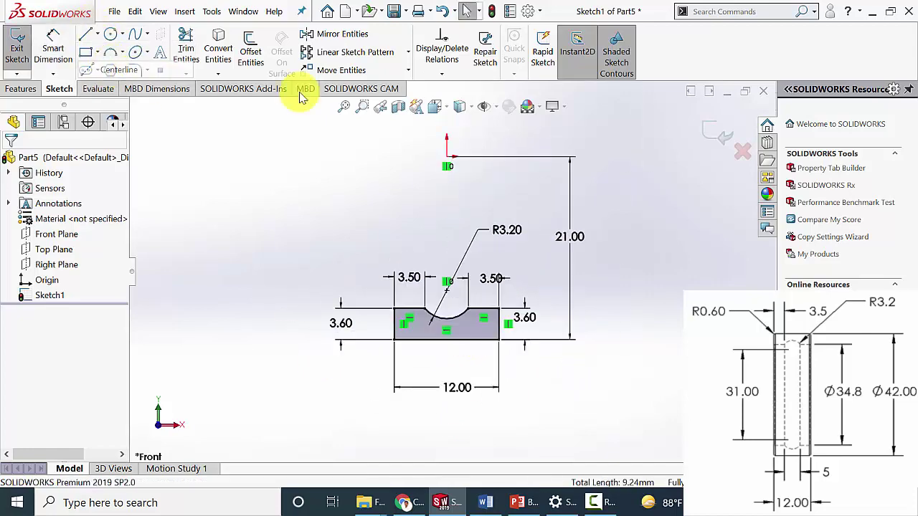
{"action": "left_click", "coordinate": [108, 68]}
{"action": "left_click", "coordinate": [571, 155]}
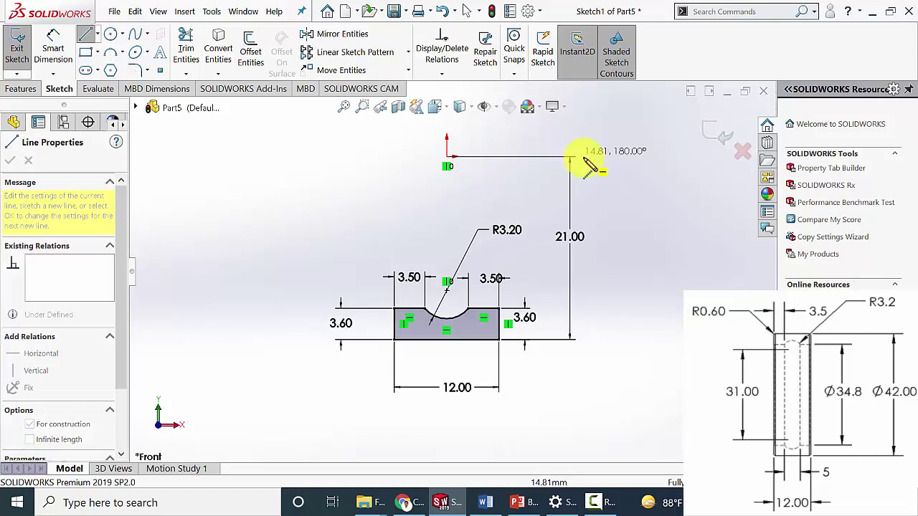
{"action": "left_click", "coordinate": [590, 156]}
{"action": "key", "text": "Escape"}
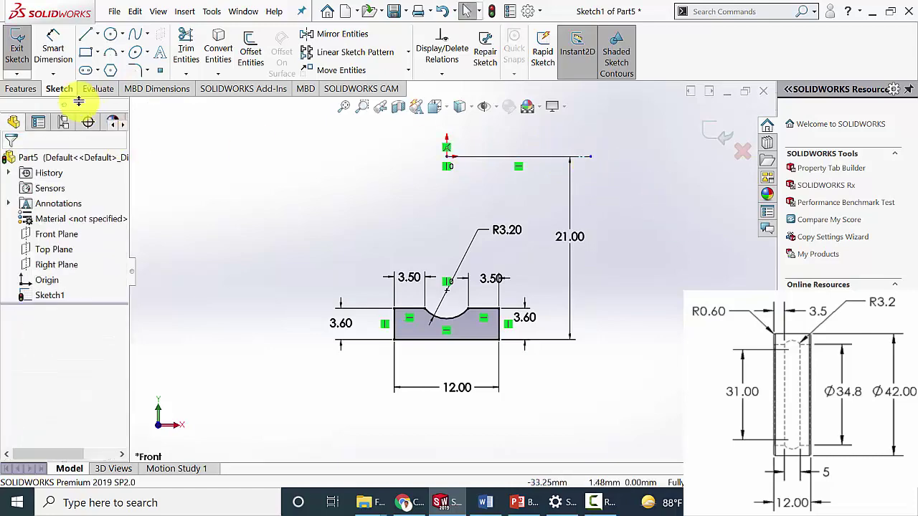
Revolve the grooved profile 360 degrees about the horizontal centerline to form the outer ring
{"action": "left_click", "coordinate": [21, 88]}
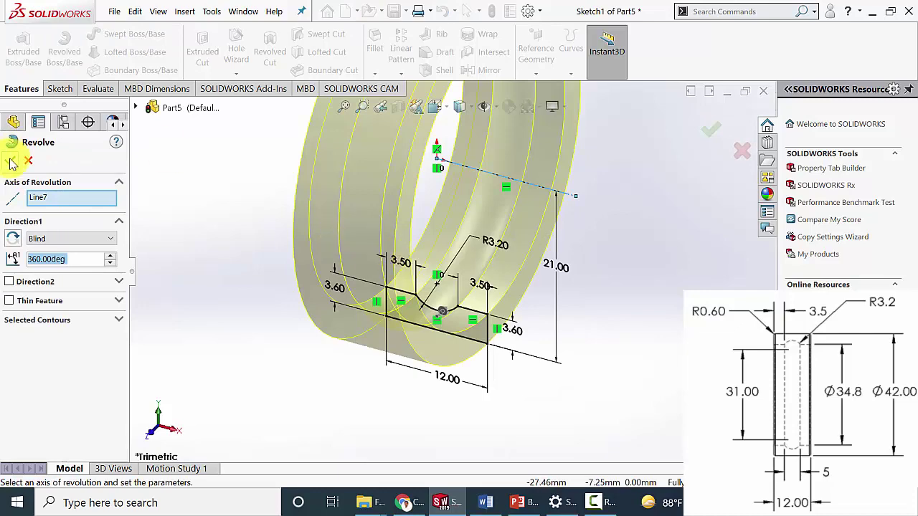
{"action": "left_click", "coordinate": [11, 162]}
{"action": "scroll", "coordinate": [353, 311], "scroll_direction": "up", "scroll_amount": 2}
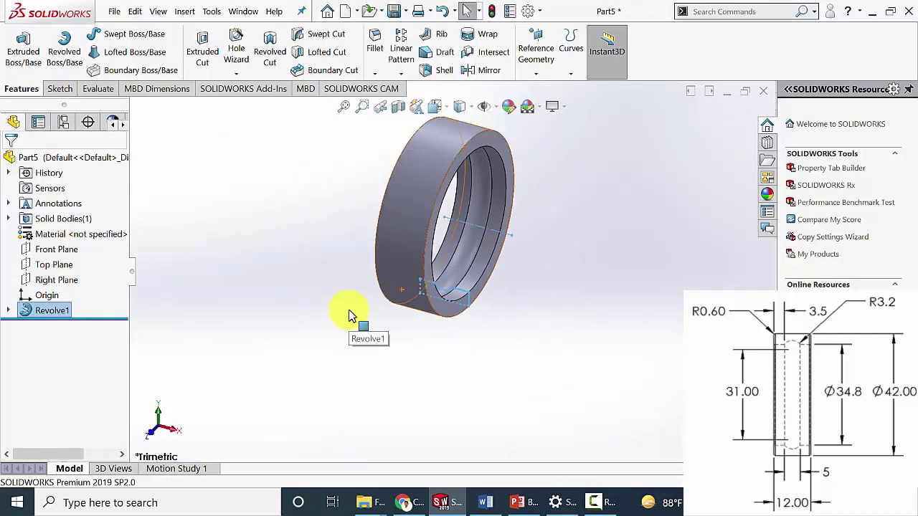
Fillet the two inner circular edges on the ring's side faces with a 0.2 mm radius
{"action": "mouse_move", "coordinate": [438, 307]}
{"action": "middle_mouse_down"}
{"action": "mouse_move", "coordinate": [447, 332]}
{"action": "mouse_move", "coordinate": [438, 312]}
{"action": "middle_mouse_up"}
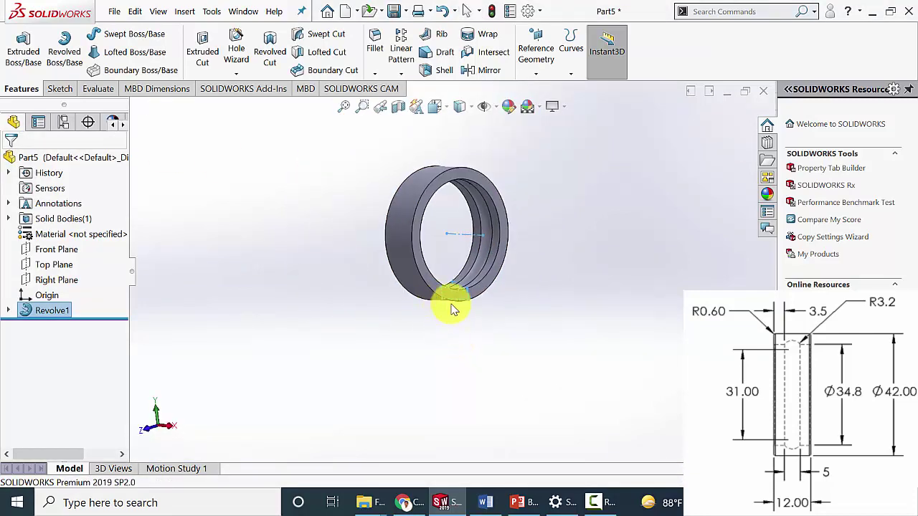
{"action": "scroll", "coordinate": [500, 287], "scroll_direction": "down", "scroll_amount": 2}
{"action": "middle_click_drag", "start_coordinate": [500, 287], "coordinate": [527, 311]}
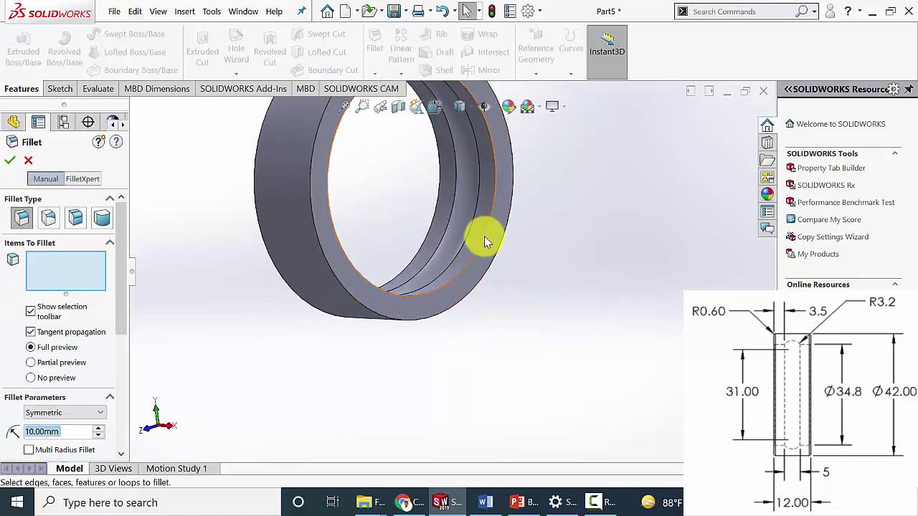
{"action": "left_click", "coordinate": [421, 248]}
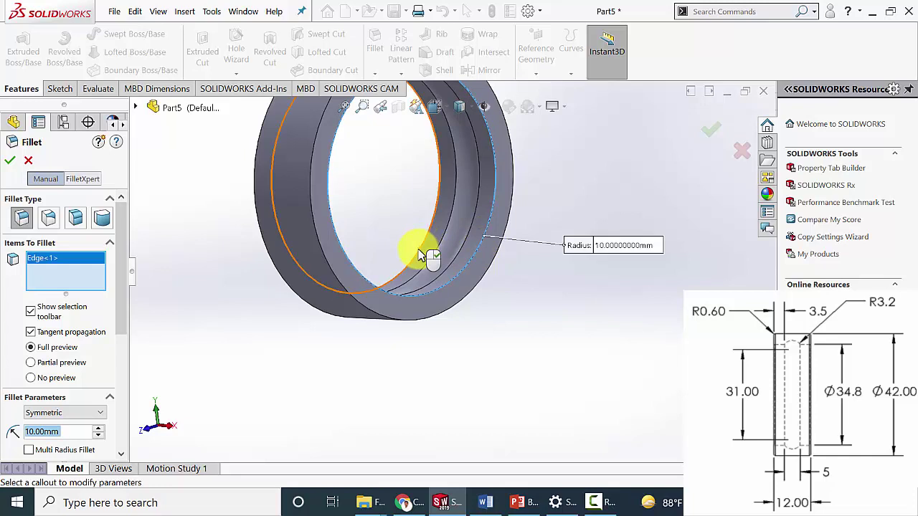
{"action": "left_click", "coordinate": [423, 257]}
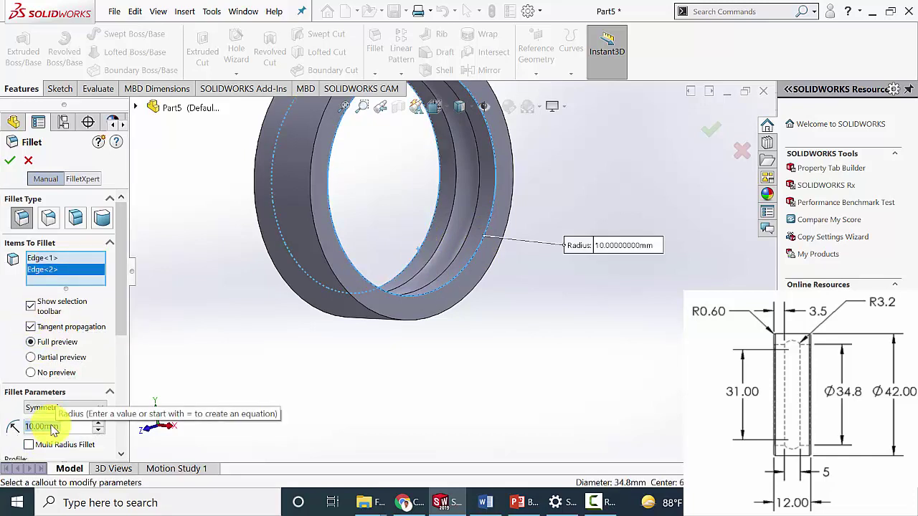
{"action": "type", "text": "0.2"}
{"action": "key", "text": "Return"}
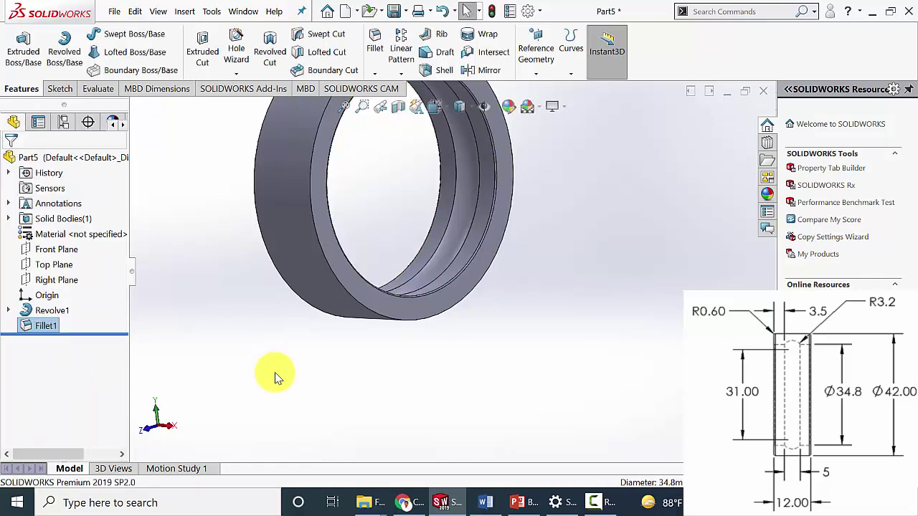
Fillet the two outer circular edges of the ring with a 0.6 mm radius
{"action": "key", "text": "Return"}
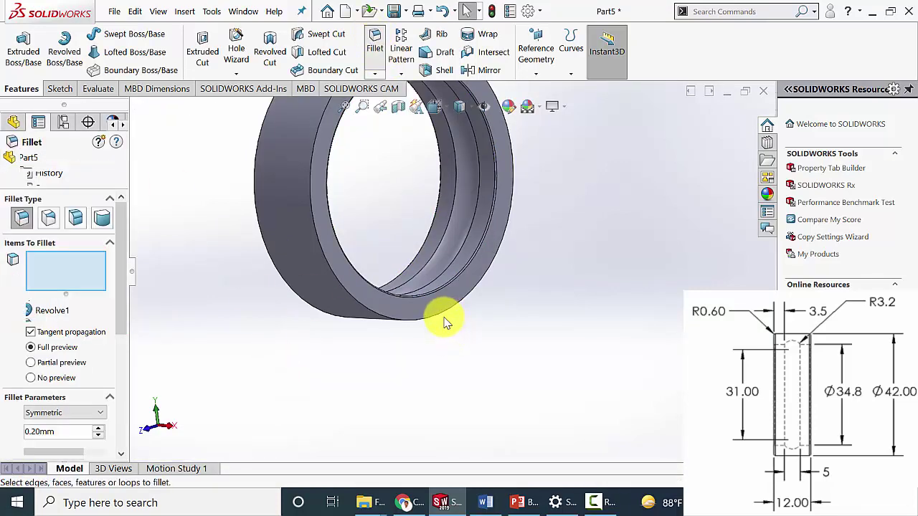
{"action": "left_click", "coordinate": [441, 321]}
{"action": "middle_click_drag", "start_coordinate": [395, 381], "coordinate": [411, 345]}
{"action": "left_click", "coordinate": [393, 309]}
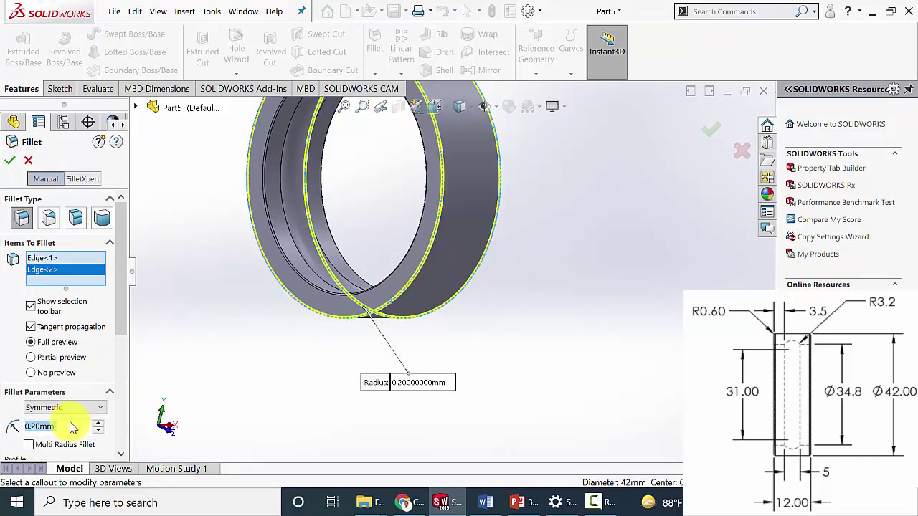
{"action": "type", "text": "0.6"}
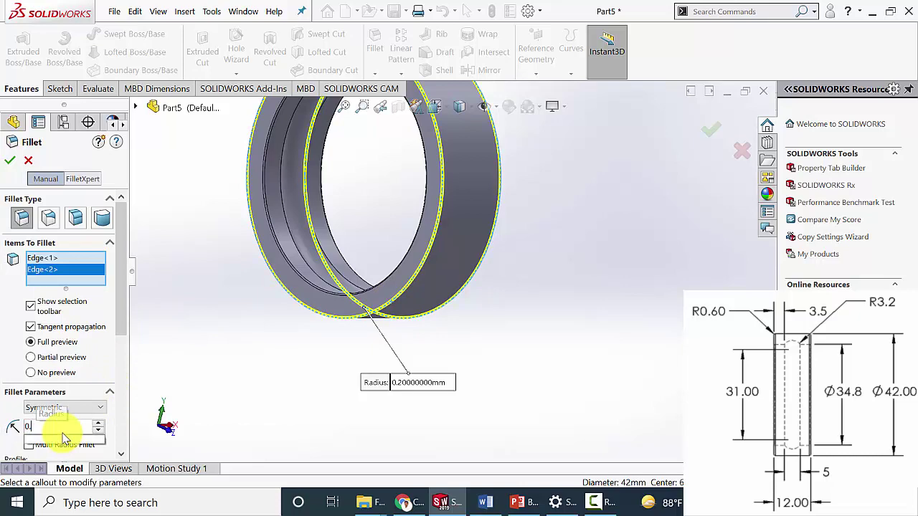
{"action": "key", "text": "Return"}
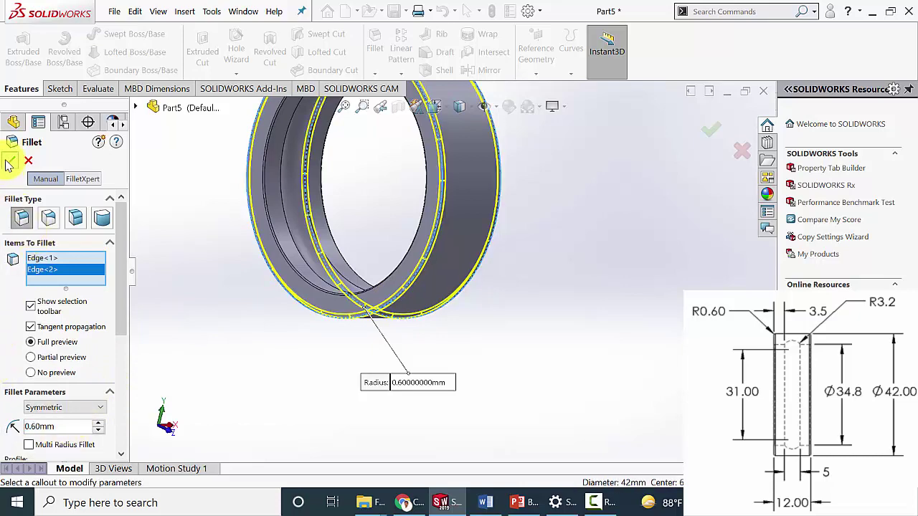
{"action": "left_click", "coordinate": [9, 164]}
Save the ring part in the Bearing folder under CADM Lab and close it
{"action": "scroll", "coordinate": [494, 334], "scroll_direction": "up", "scroll_amount": 5}
{"action": "middle_click_drag", "start_coordinate": [510, 345], "coordinate": [431, 365]}
{"action": "left_click", "coordinate": [115, 11]}
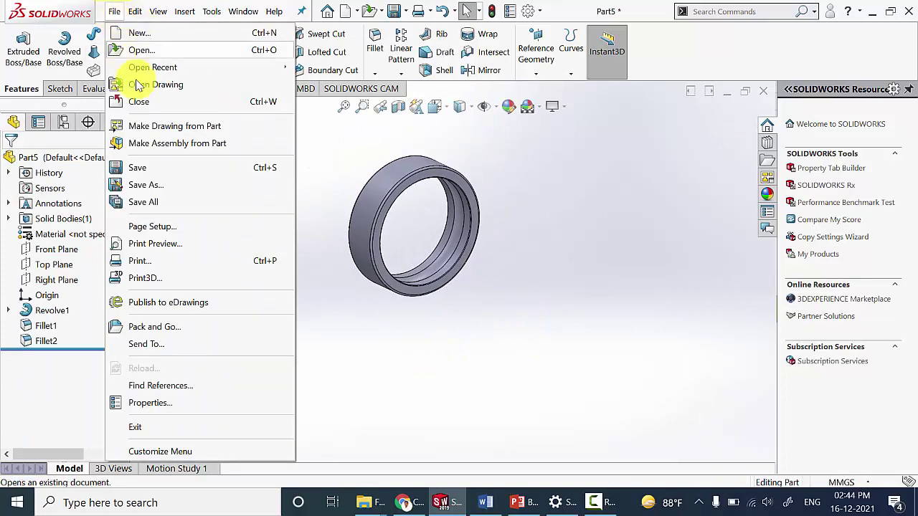
{"action": "left_click", "coordinate": [172, 183]}
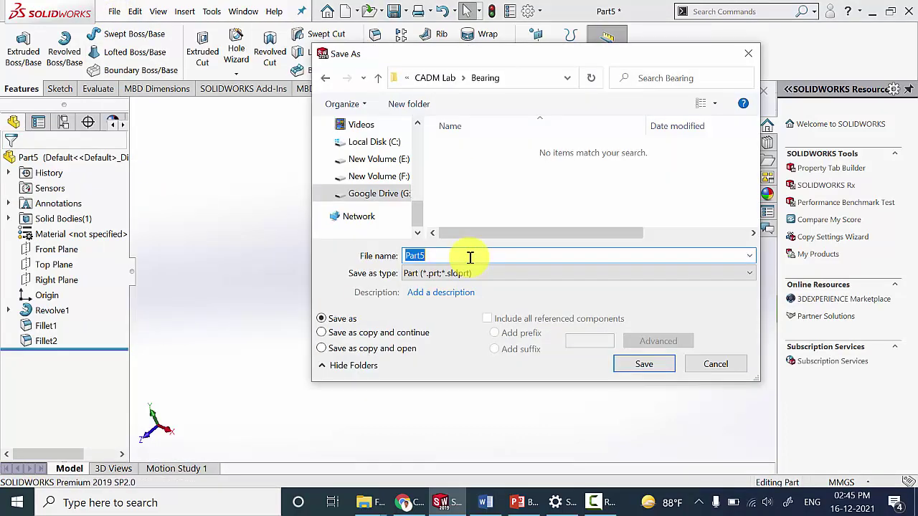
{"action": "key", "text": "Return"}
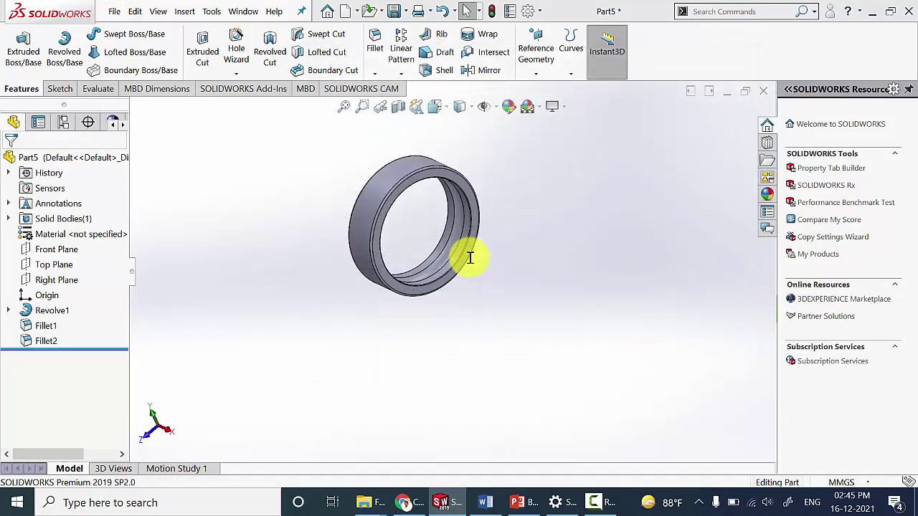
{"action": "left_click", "coordinate": [763, 91]}
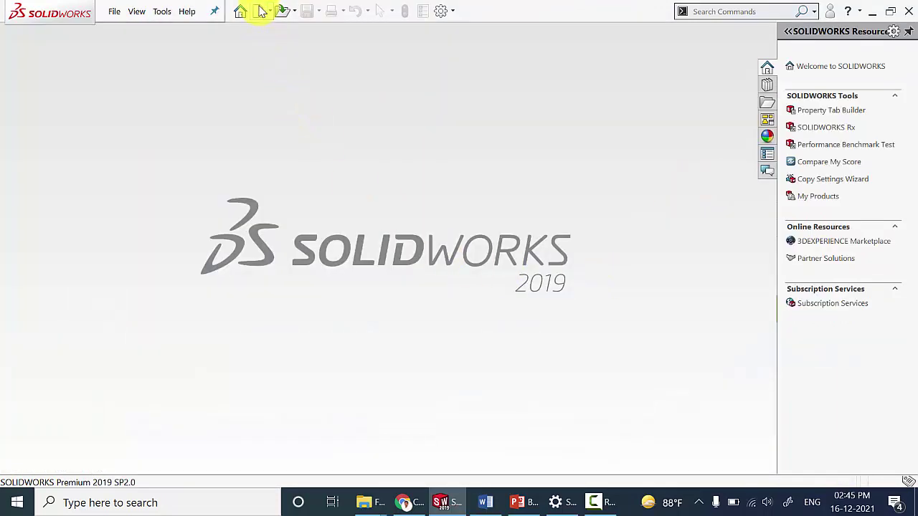
Create a new part and start a sketch on the Front Plane
{"action": "key", "text": "ctrl+n"}
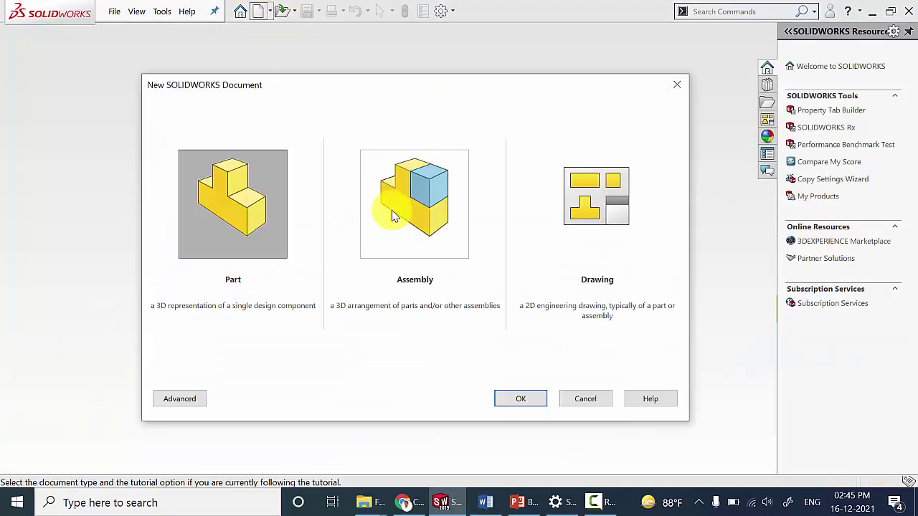
{"action": "left_click", "coordinate": [522, 400]}
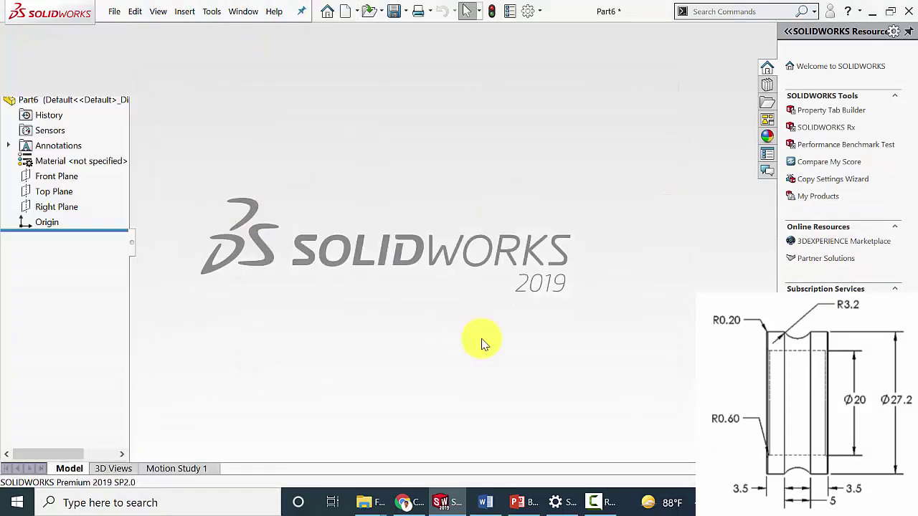
{"action": "left_click", "coordinate": [63, 236]}
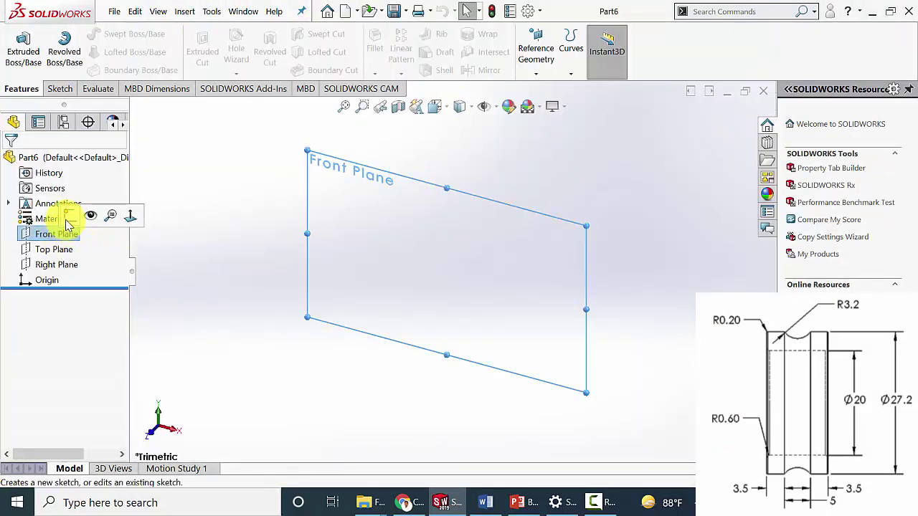
{"action": "left_click", "coordinate": [73, 217]}
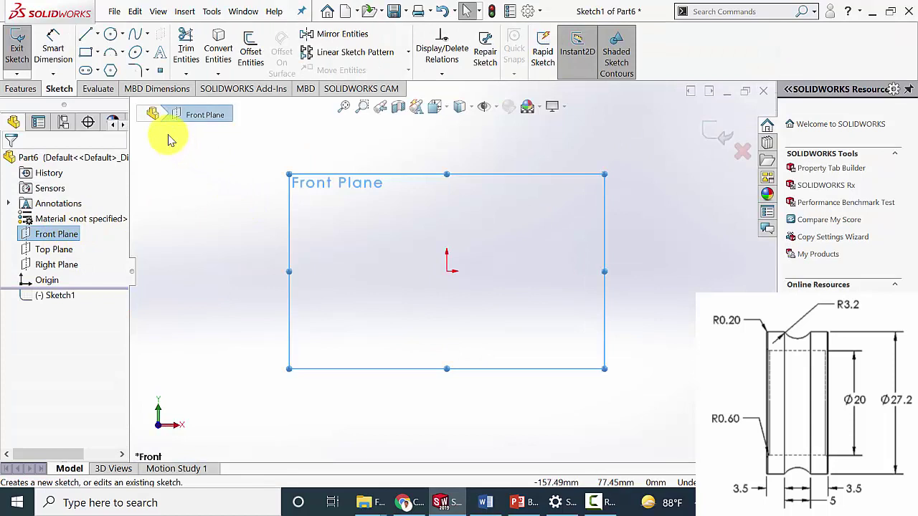
Sketch a closed rectangular line profile below the origin, with its bottom edge split into three collinear segments
{"action": "left_click", "coordinate": [87, 38]}
{"action": "mouse_move", "coordinate": [430, 299]}
{"action": "left_mouse_down"}
{"action": "mouse_move", "coordinate": [492, 308]}
{"action": "mouse_move", "coordinate": [494, 299]}
{"action": "left_mouse_up"}
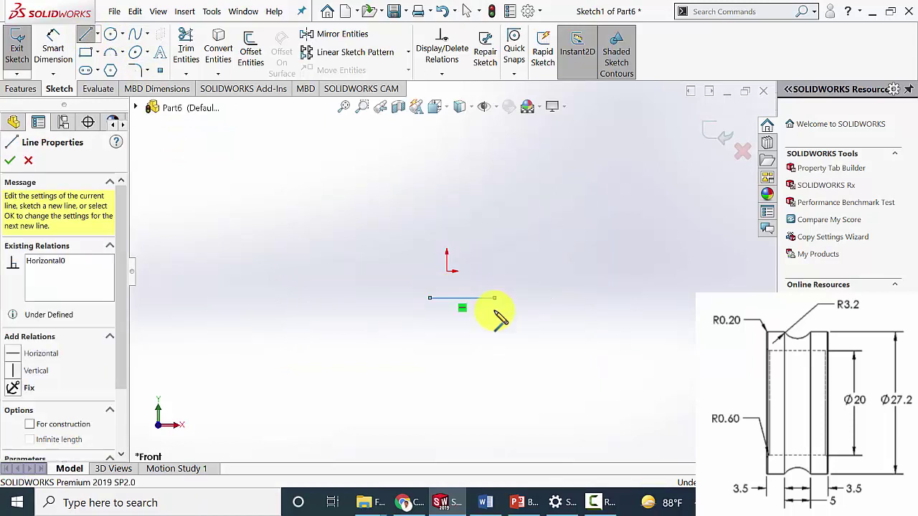
{"action": "left_click", "coordinate": [493, 320]}
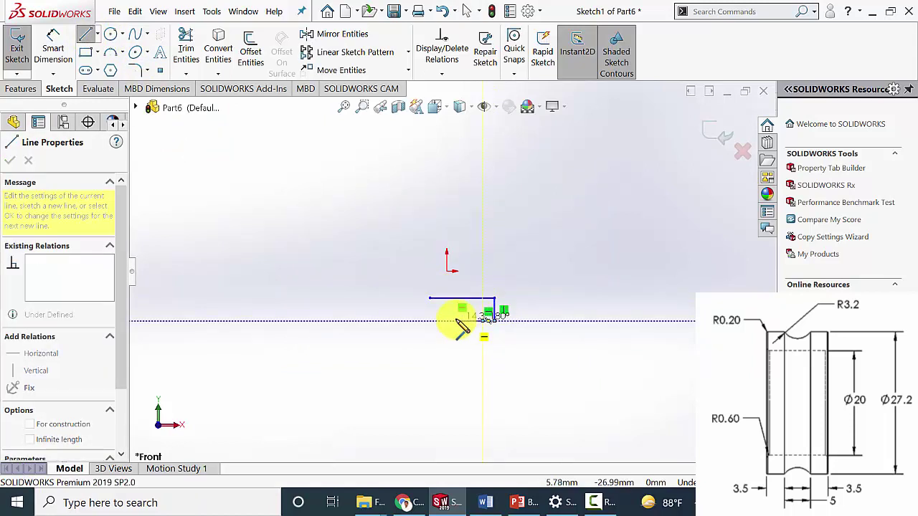
{"action": "left_click", "coordinate": [446, 320]}
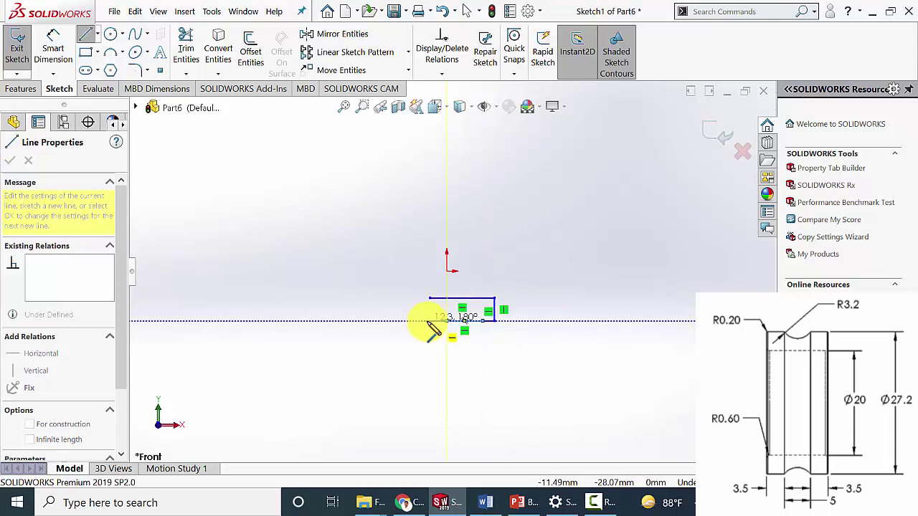
{"action": "left_click", "coordinate": [430, 321]}
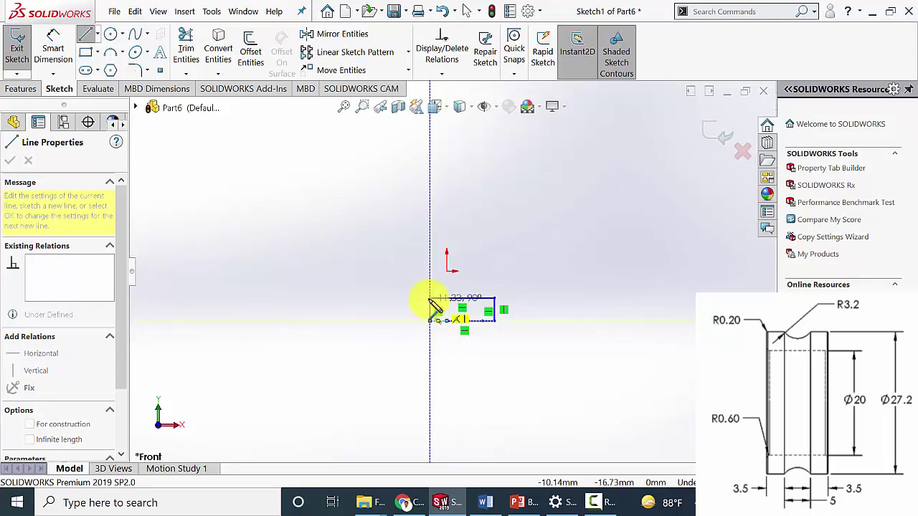
{"action": "left_click", "coordinate": [430, 299]}
{"action": "key", "text": "Escape"}
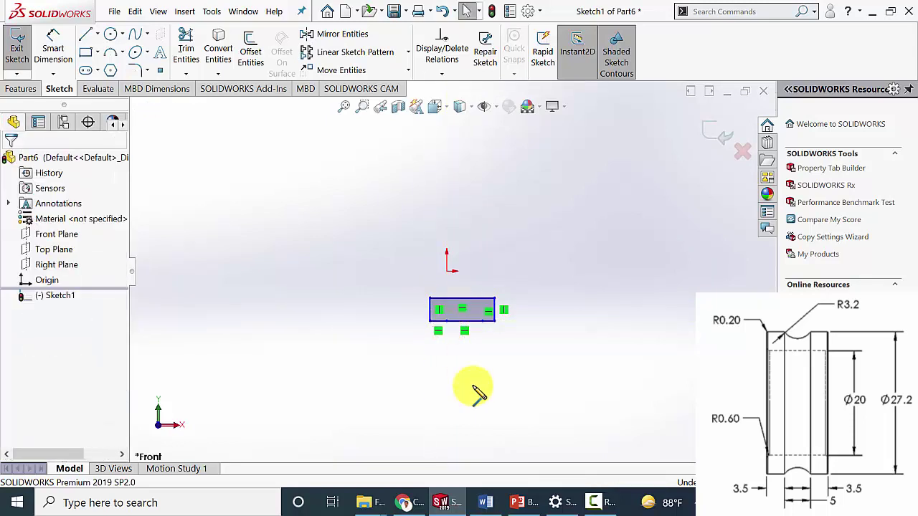
Dimension the vertical distance from the origin to the profile's top edge as 10 mm
{"action": "left_click", "coordinate": [60, 42]}
{"action": "left_click", "coordinate": [447, 272]}
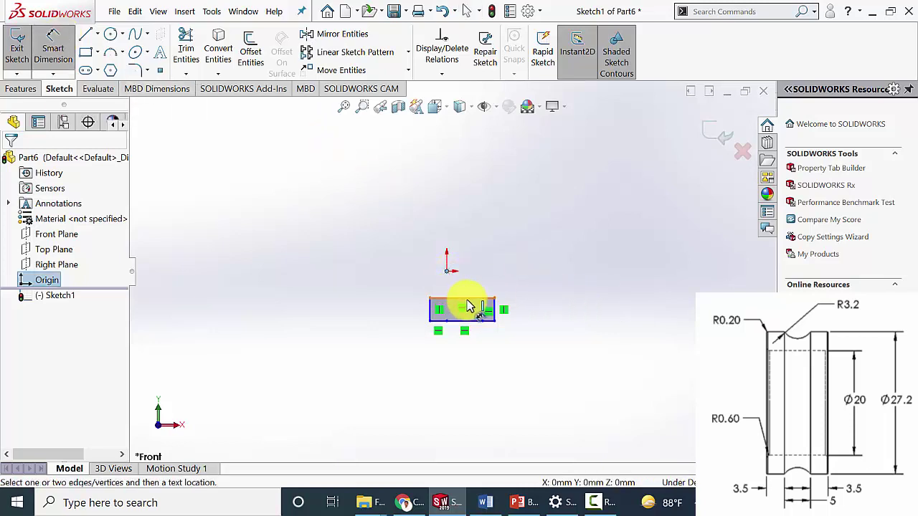
{"action": "left_click", "coordinate": [488, 299]}
{"action": "left_click", "coordinate": [534, 283]}
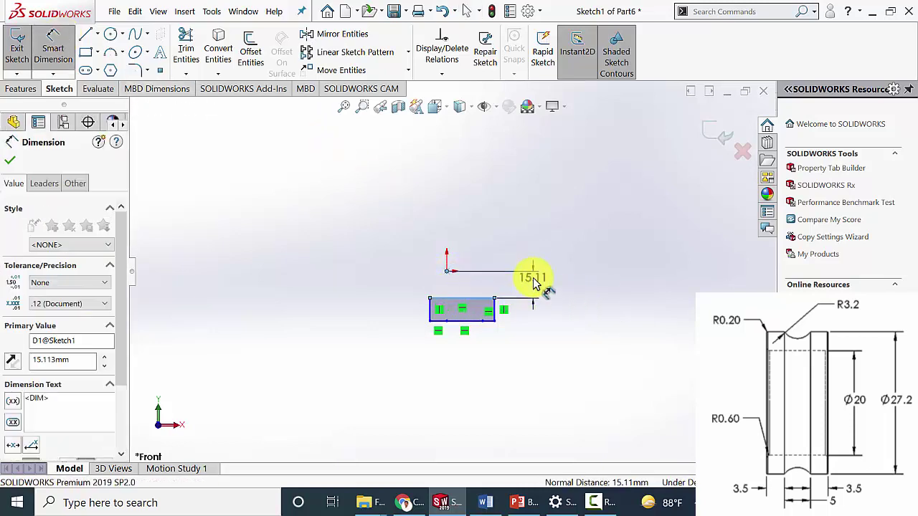
{"action": "type", "text": "10"}
{"action": "key", "text": "Return"}
{"action": "scroll", "coordinate": [573, 316], "scroll_direction": "down", "scroll_amount": 3}
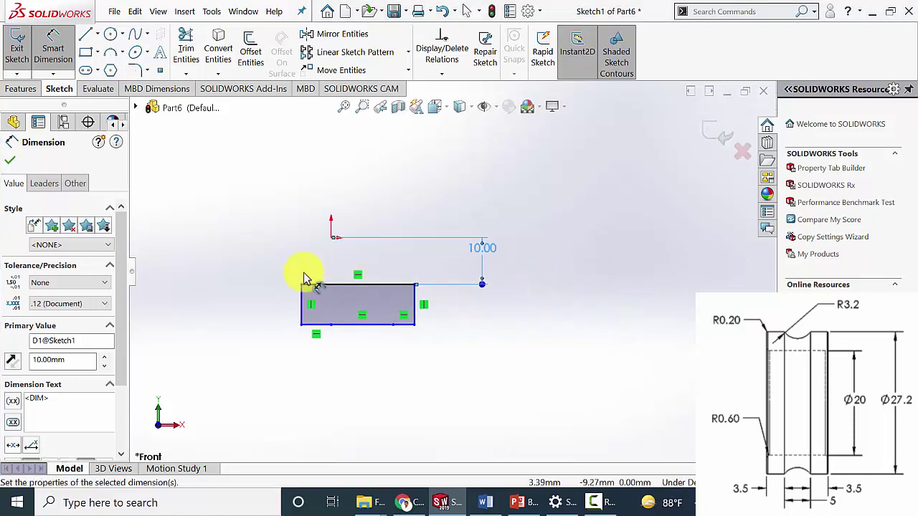
{"action": "left_click", "coordinate": [10, 164]}
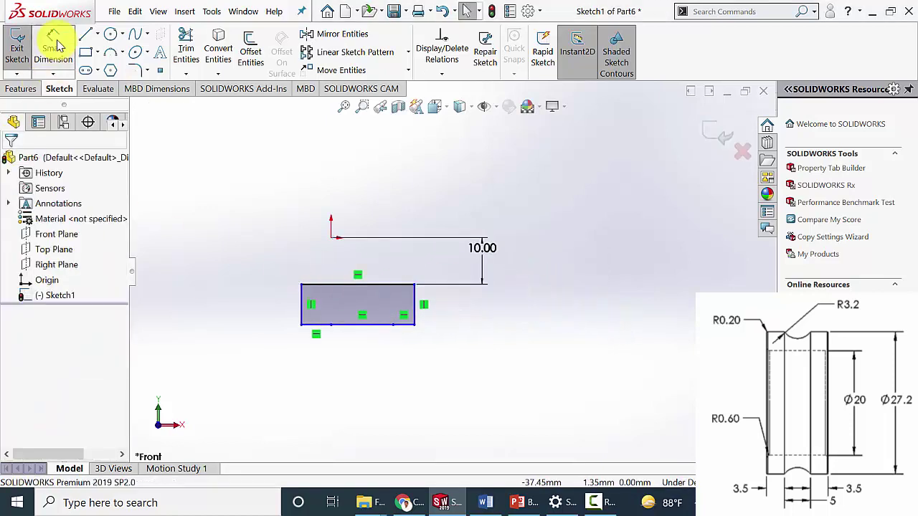
Dimension the length of the profile's top edge as 12 mm
{"action": "left_click", "coordinate": [397, 292]}
{"action": "left_click", "coordinate": [374, 169]}
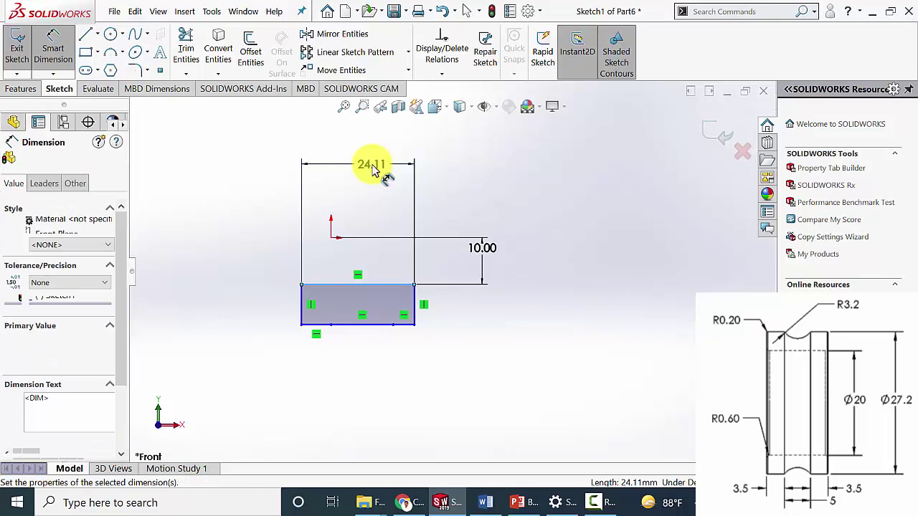
{"action": "type", "text": "12"}
{"action": "key", "text": "Return"}
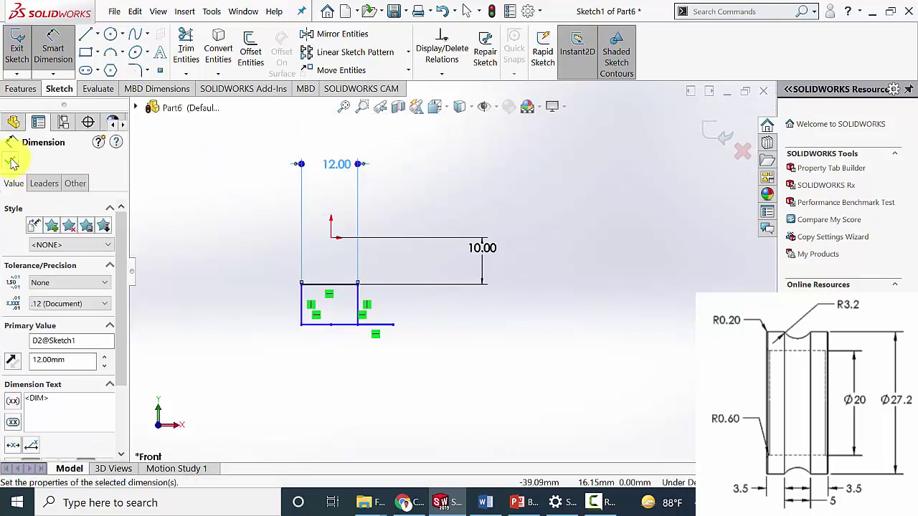
{"action": "left_click", "coordinate": [10, 161]}
{"action": "key", "text": "Escape"}
Dimension the bottom edge's left segment as 3.5 mm and its middle segment as 5 mm
{"action": "scroll", "coordinate": [373, 309], "scroll_direction": "down", "scroll_amount": 5}
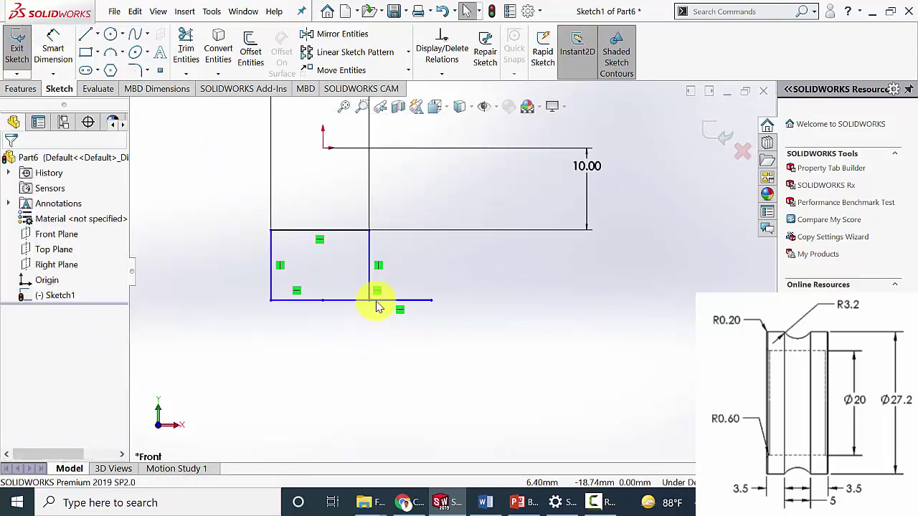
{"action": "left_click", "coordinate": [53, 49]}
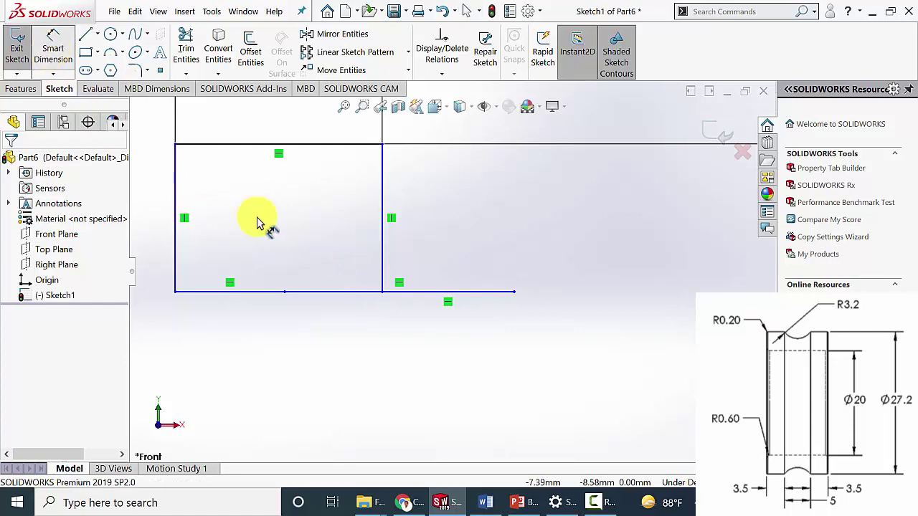
{"action": "left_click", "coordinate": [236, 293]}
{"action": "left_click", "coordinate": [235, 350]}
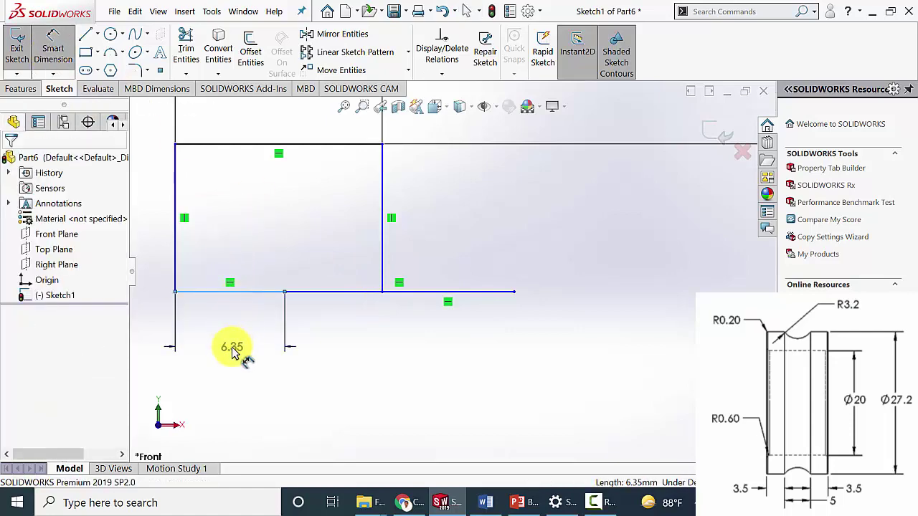
{"action": "type", "text": "3.5"}
{"action": "key", "text": "Return"}
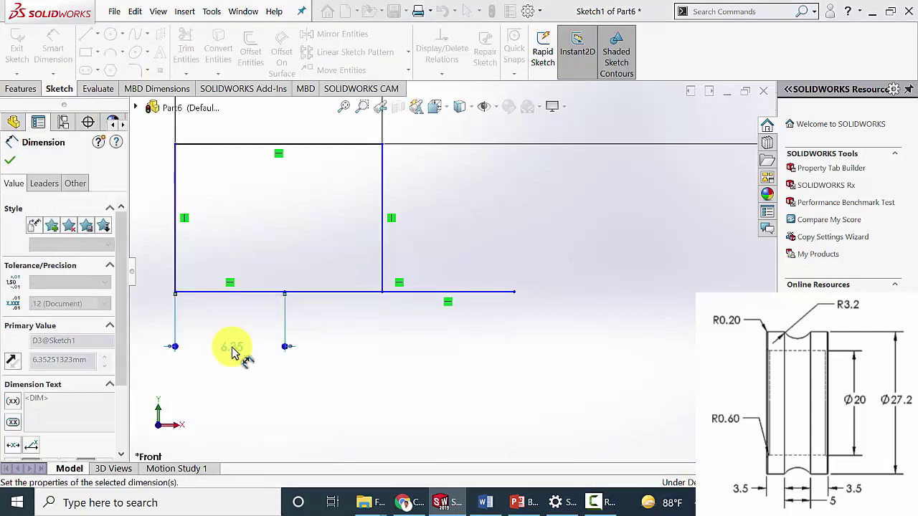
{"action": "left_click", "coordinate": [292, 316]}
{"action": "left_click", "coordinate": [306, 364]}
{"action": "type", "text": "5"}
{"action": "key", "text": "Return"}
{"action": "left_click", "coordinate": [351, 298]}
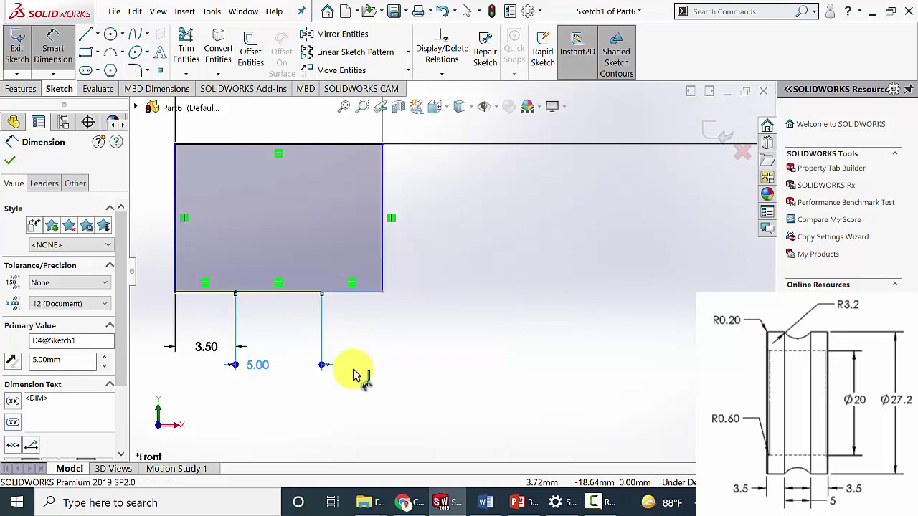
{"action": "left_click", "coordinate": [357, 362]}
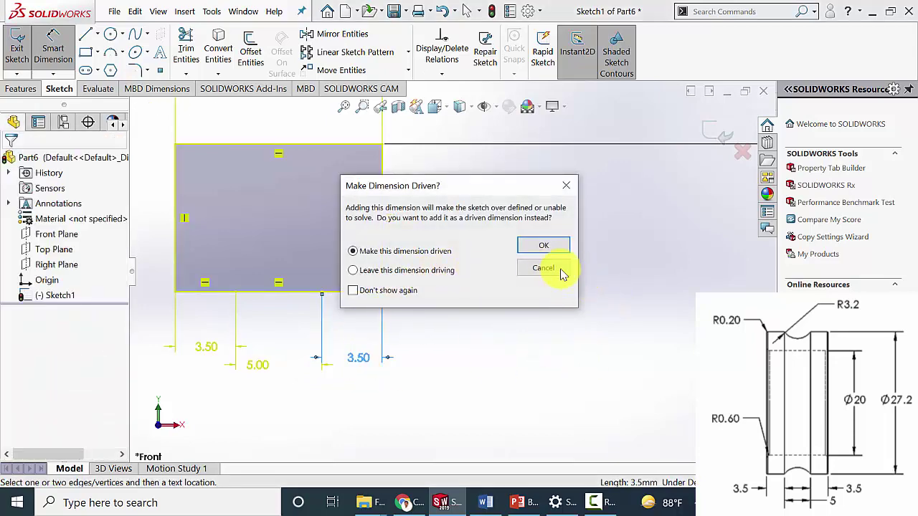
{"action": "left_click", "coordinate": [568, 271]}
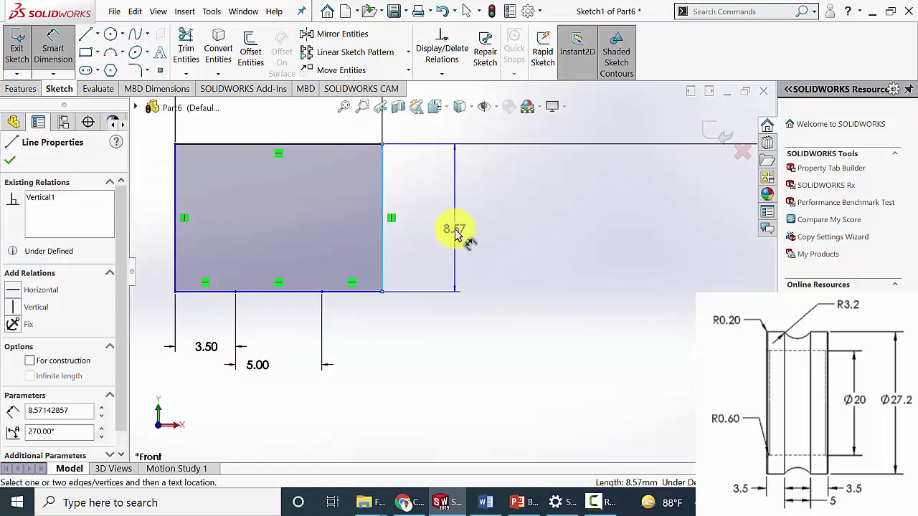
{"action": "left_click", "coordinate": [455, 233]}
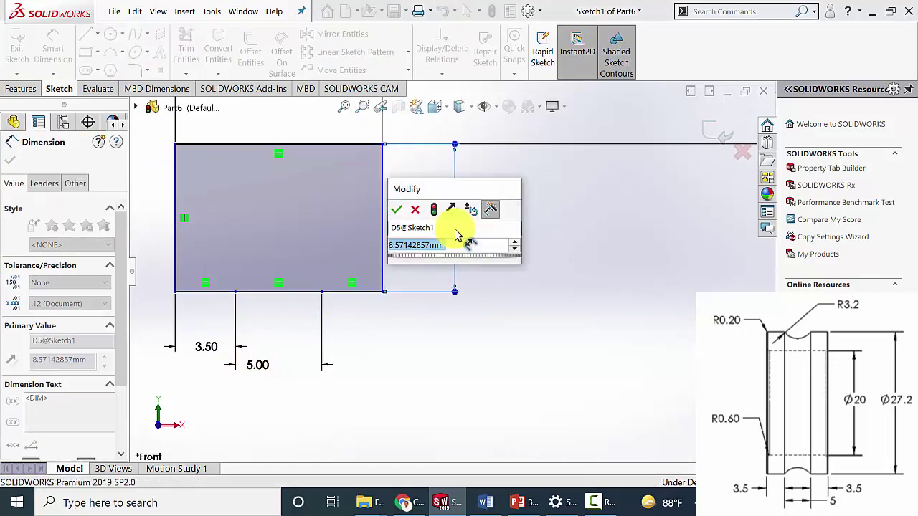
{"action": "key", "text": "Return"}
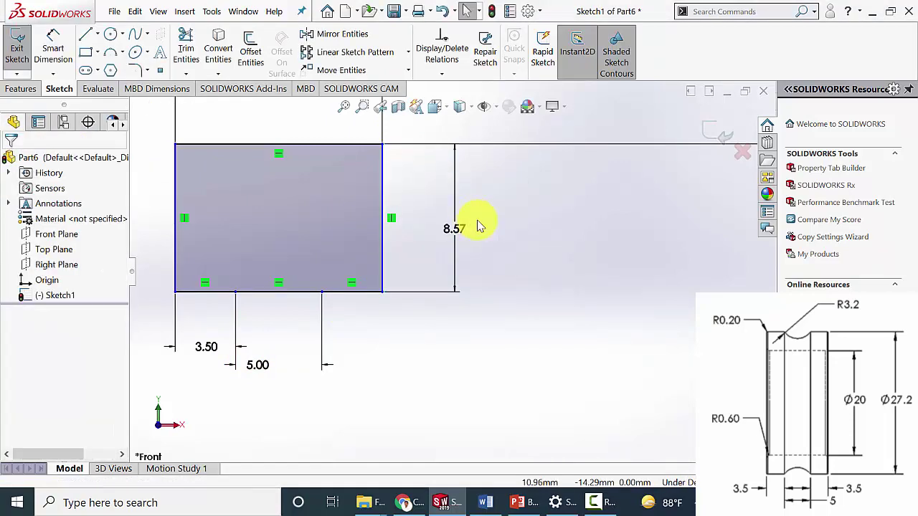
{"action": "key", "text": "Delete"}
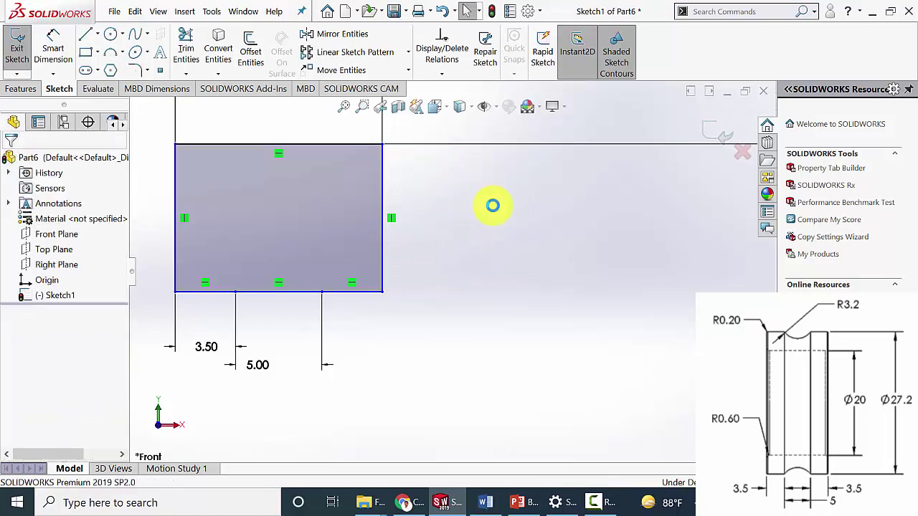
Dimension the vertical distance from the origin to the profile's bottom edge as 27.2/2 mm
{"action": "scroll", "coordinate": [492, 206], "scroll_direction": "up", "scroll_amount": 5}
{"action": "left_click", "coordinate": [66, 53]}
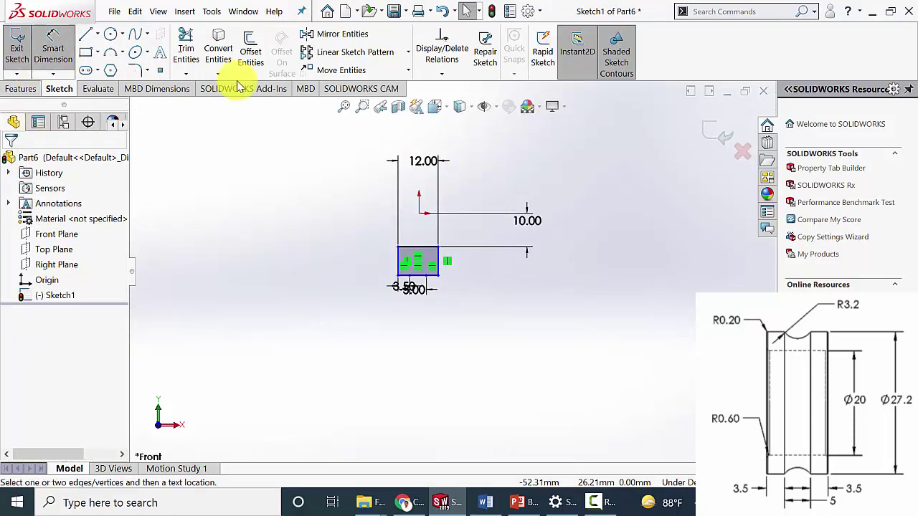
{"action": "left_click", "coordinate": [420, 215]}
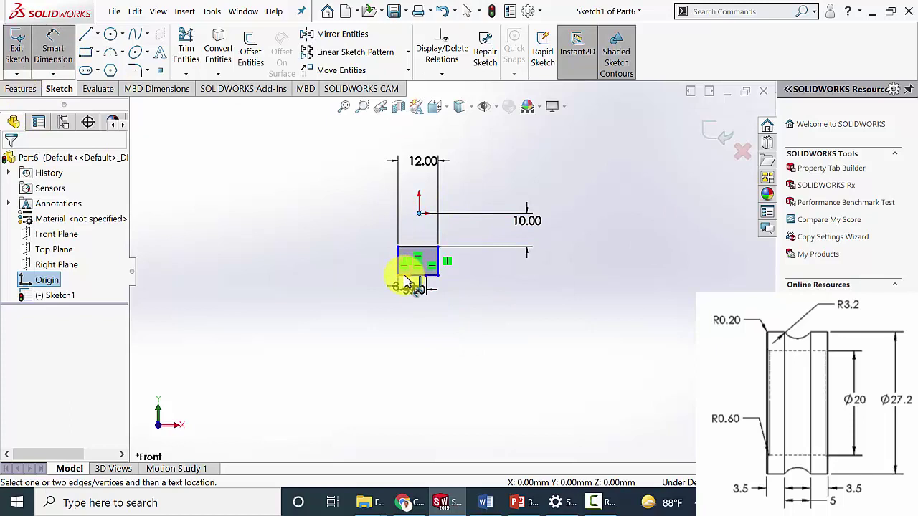
{"action": "left_click", "coordinate": [409, 274]}
{"action": "left_click", "coordinate": [352, 239]}
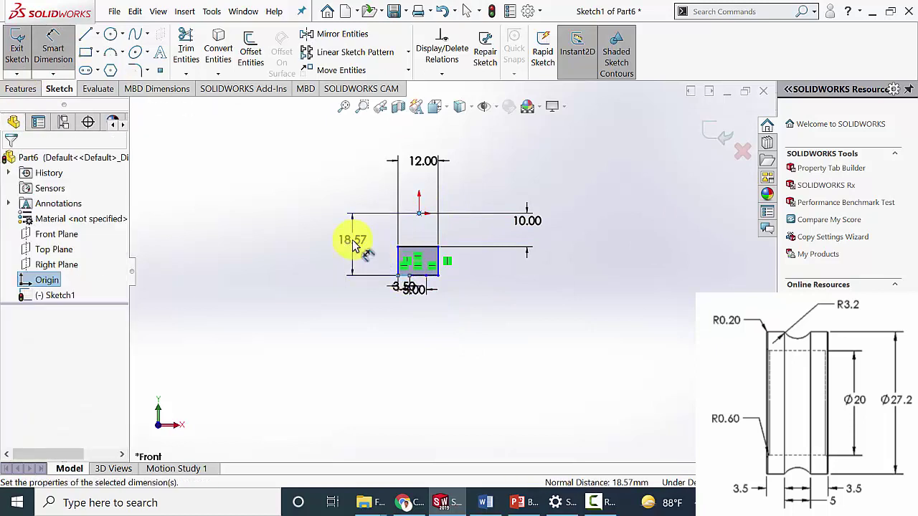
{"action": "type", "text": "27.2/2"}
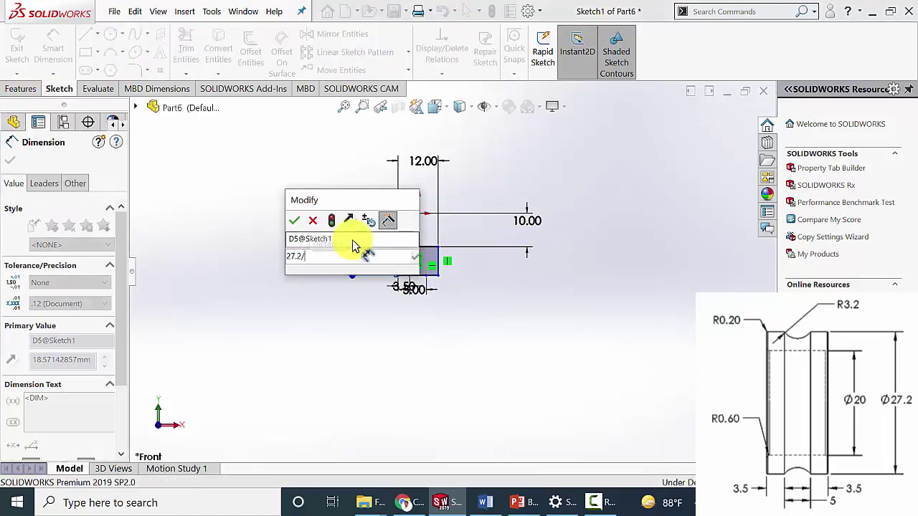
{"action": "key", "text": "Return"}
{"action": "scroll", "coordinate": [408, 248], "scroll_direction": "down", "scroll_amount": 5}
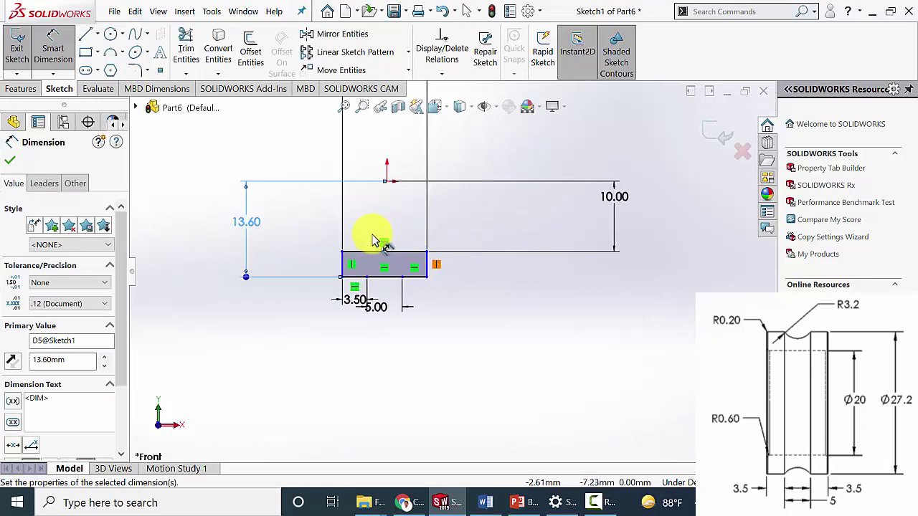
{"action": "left_click", "coordinate": [10, 162]}
Replace the bottom edge's middle segment with a three-point arc of about 3 mm radius curving up into the profile
{"action": "left_click", "coordinate": [435, 337]}
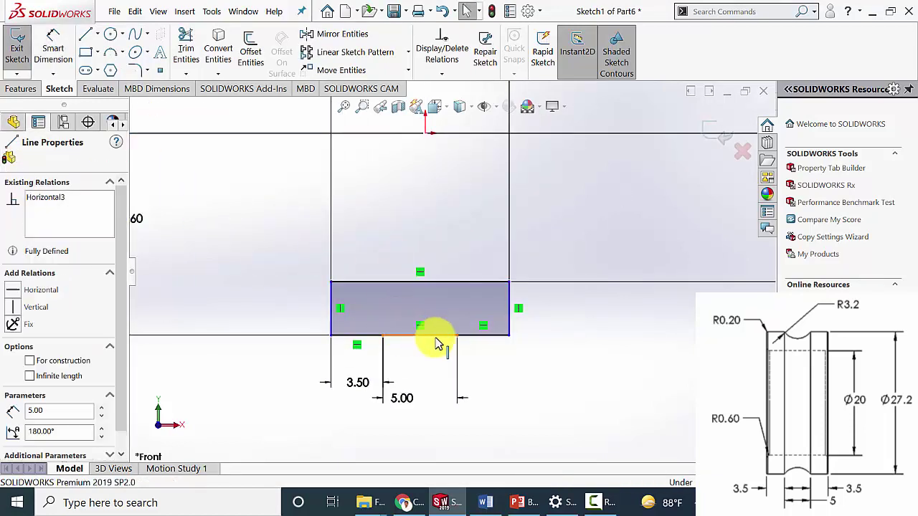
{"action": "key", "text": "Delete"}
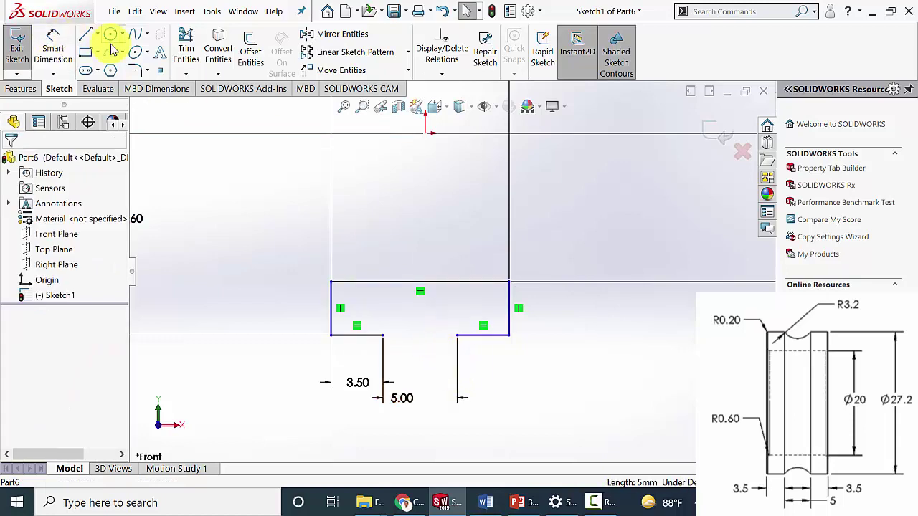
{"action": "left_click", "coordinate": [110, 57]}
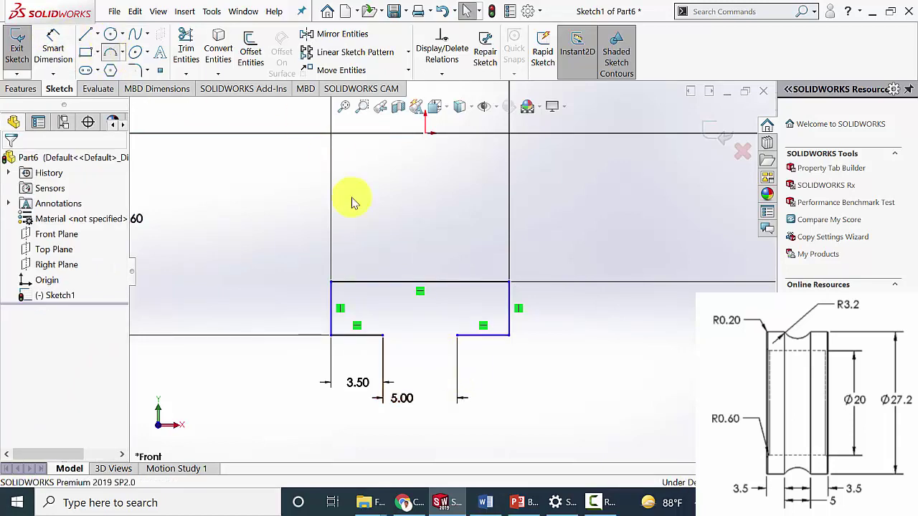
{"action": "left_click", "coordinate": [384, 336]}
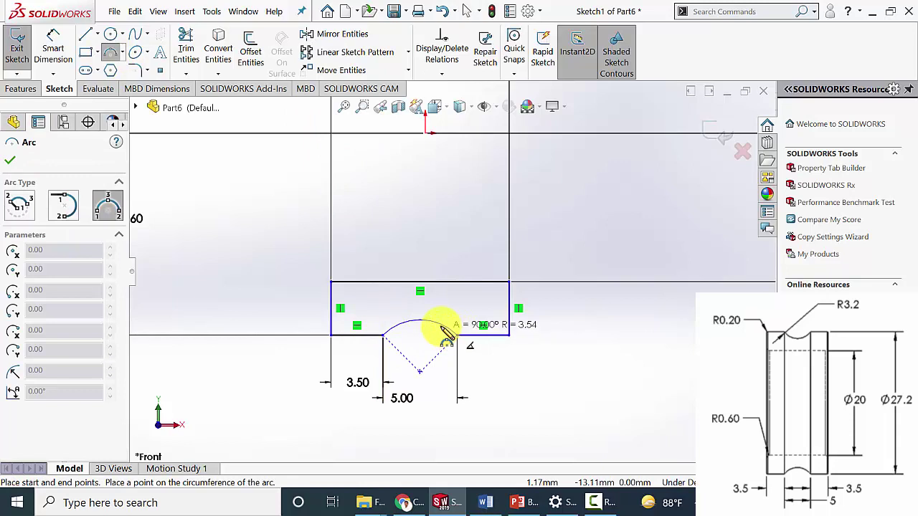
{"action": "left_click", "coordinate": [440, 326]}
{"action": "key", "text": "Escape"}
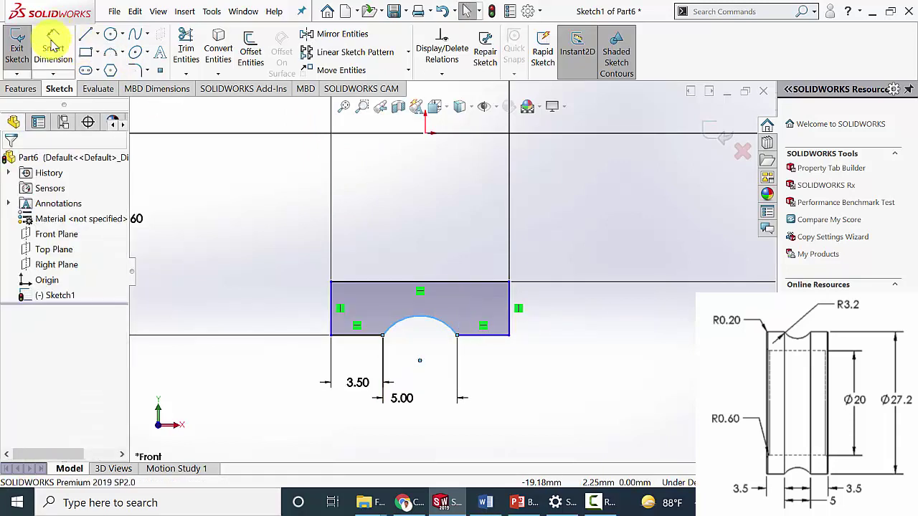
Dimension the radius of the groove arc as 3.2 mm
{"action": "left_click", "coordinate": [53, 49]}
{"action": "left_click", "coordinate": [450, 330]}
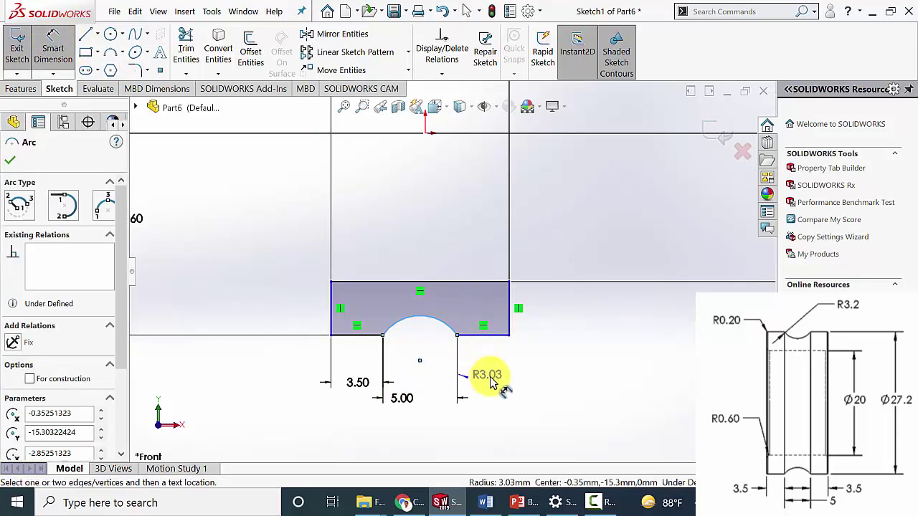
{"action": "left_click", "coordinate": [515, 379]}
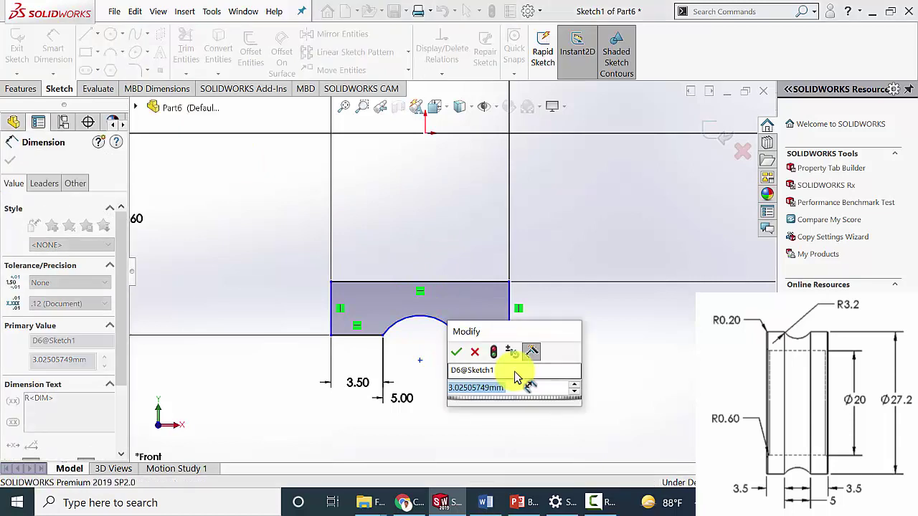
{"action": "type", "text": "3.2"}
{"action": "key", "text": "Return"}
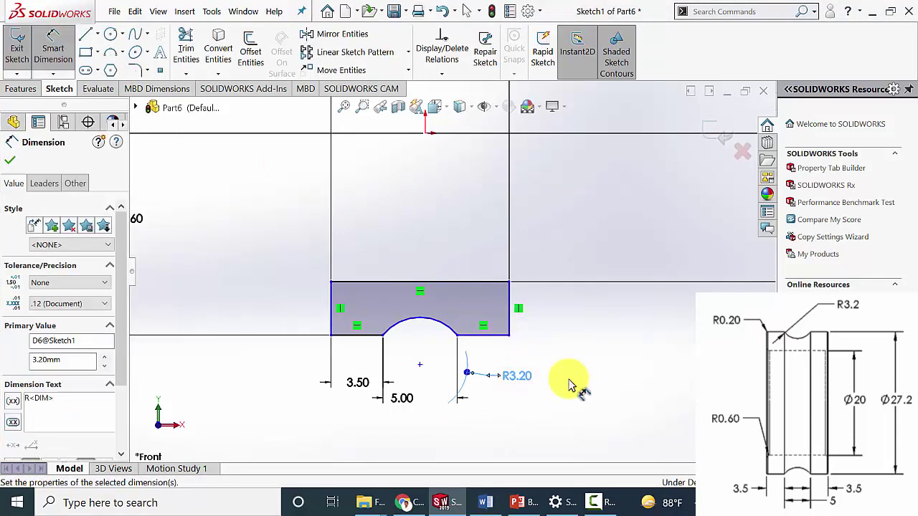
{"action": "key", "text": "Escape"}
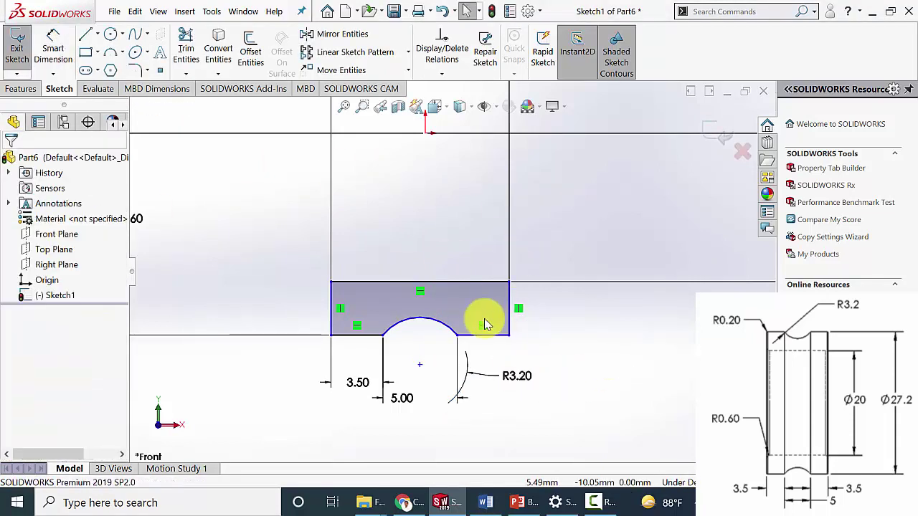
Add a vertical relation between the arc's centre point and the origin
{"action": "left_click", "coordinate": [421, 366]}
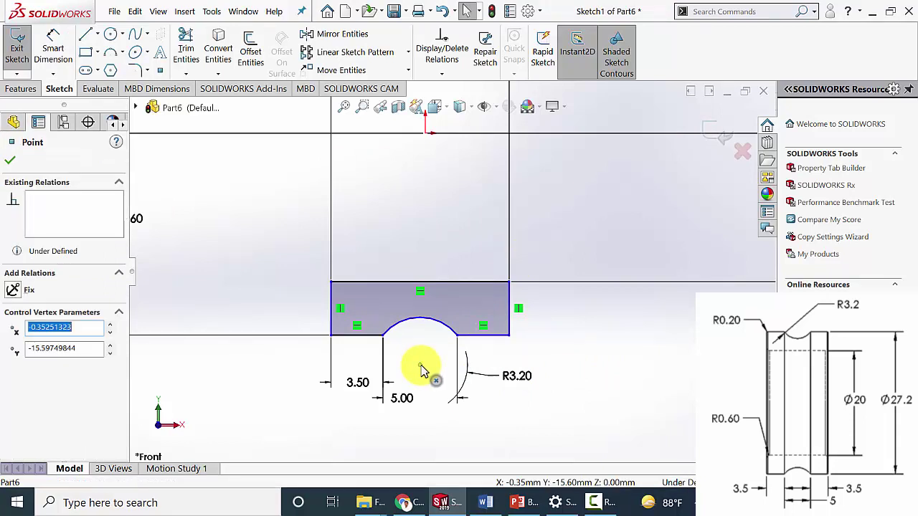
{"action": "left_click", "coordinate": [425, 133], "text": "ctrl"}
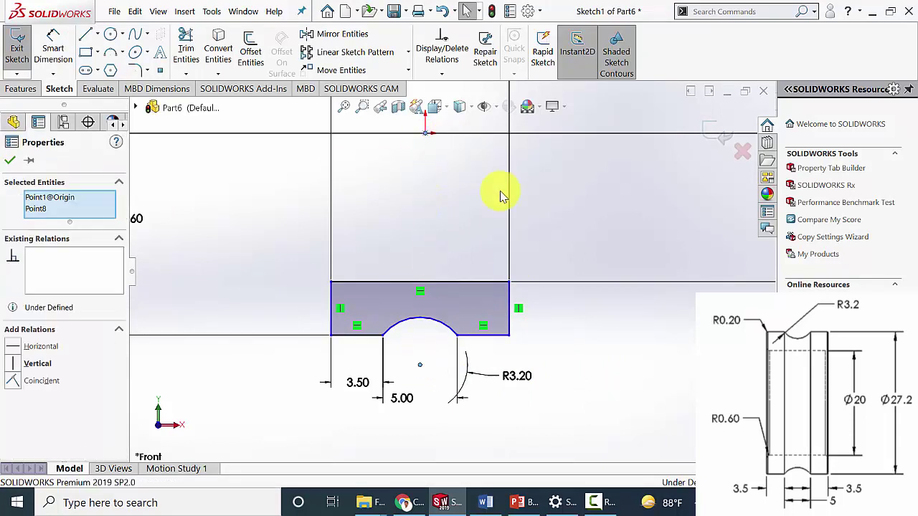
{"action": "left_click", "coordinate": [15, 364]}
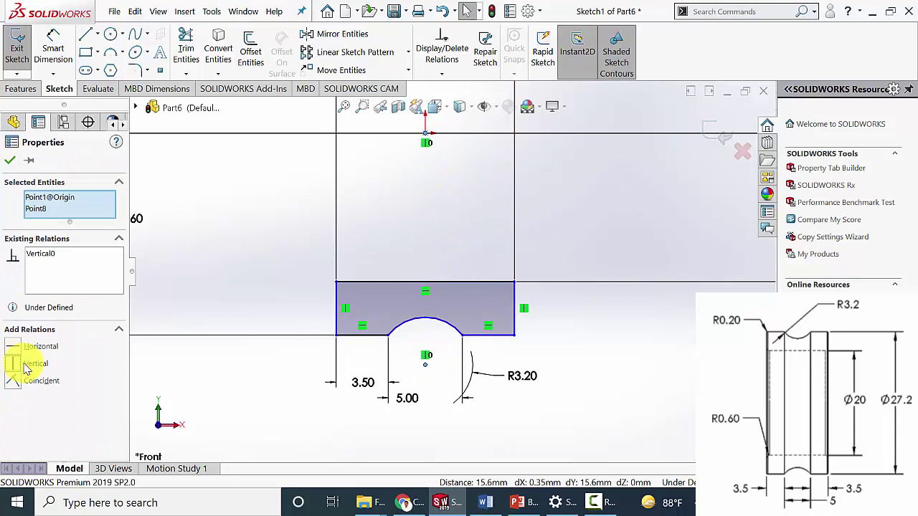
{"action": "left_click", "coordinate": [10, 160]}
Dimension the vertical distance between the profile's top edge and right bottom segment, keeping its existing value
{"action": "left_click", "coordinate": [46, 57]}
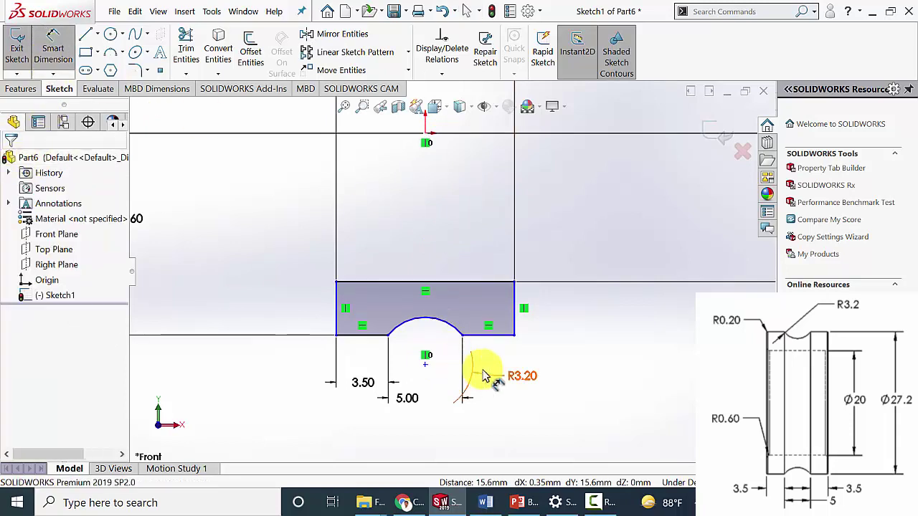
{"action": "left_click", "coordinate": [496, 283]}
{"action": "left_click", "coordinate": [495, 334]}
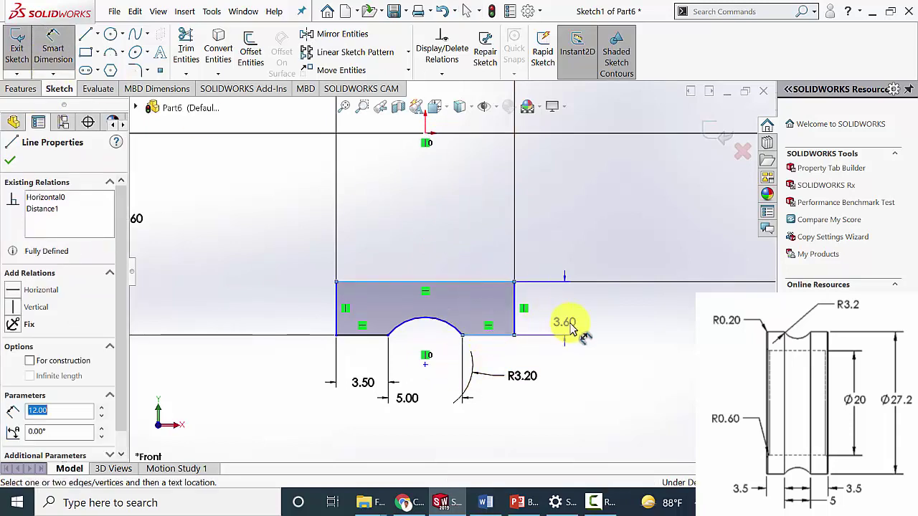
{"action": "left_click", "coordinate": [569, 314]}
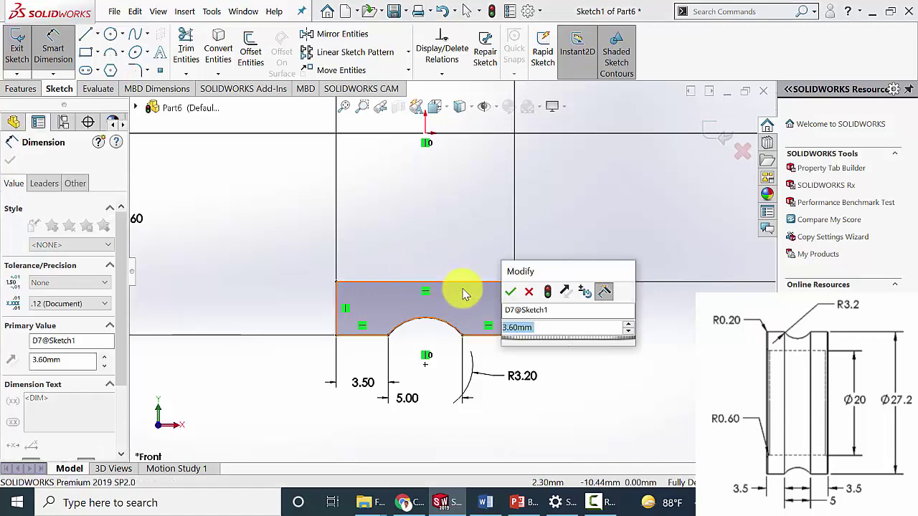
{"action": "left_click", "coordinate": [510, 292]}
{"action": "left_click", "coordinate": [640, 373]}
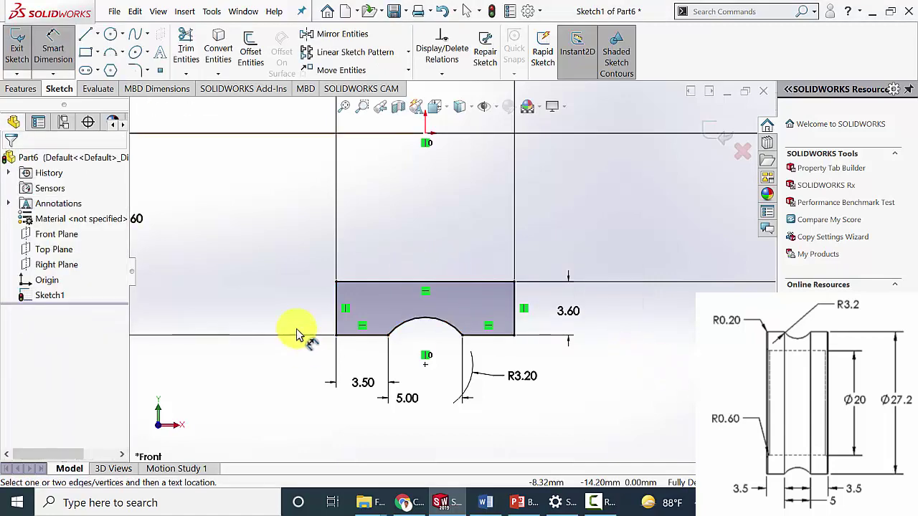
Draw a horizontal construction centerline from the origin to a point beyond the profile's right side
{"action": "scroll", "coordinate": [585, 353], "scroll_direction": "up", "scroll_amount": 3}
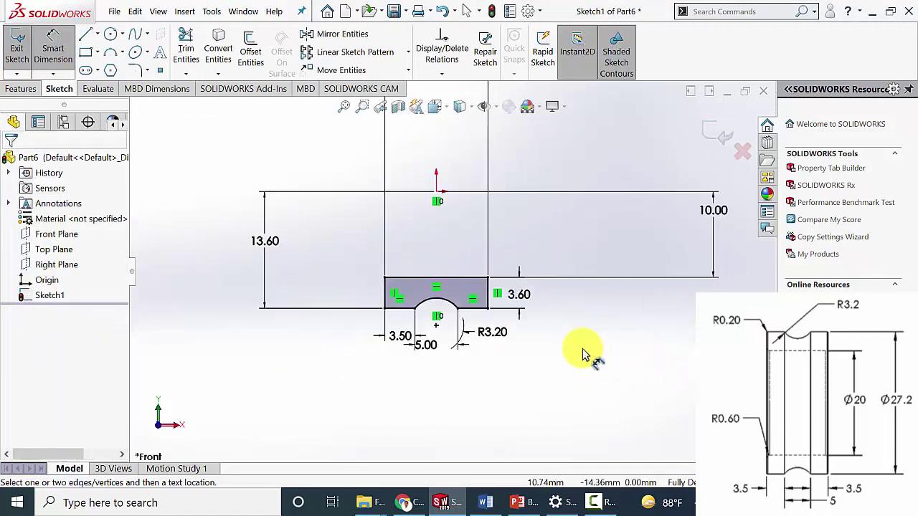
{"action": "scroll", "coordinate": [523, 256], "scroll_direction": "up", "scroll_amount": 2}
{"action": "left_click", "coordinate": [97, 34]}
{"action": "left_click", "coordinate": [115, 72]}
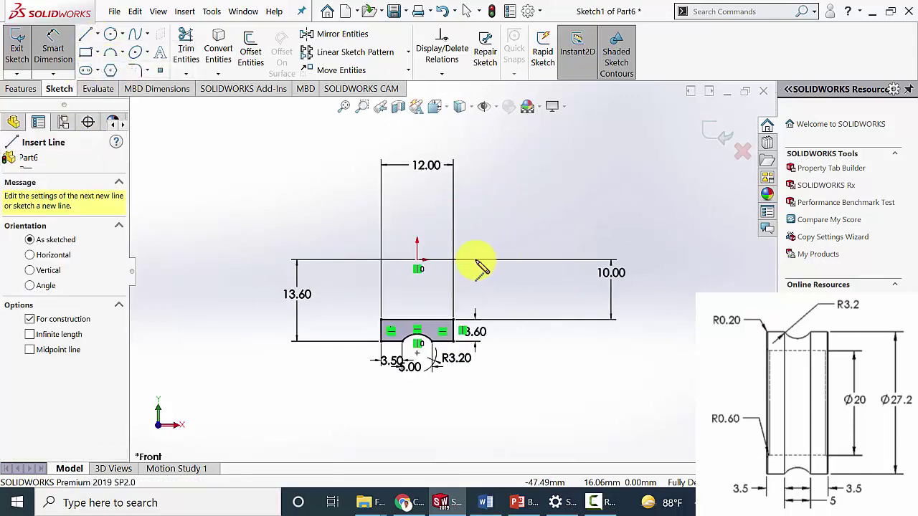
{"action": "left_click", "coordinate": [419, 261]}
{"action": "left_click", "coordinate": [493, 259]}
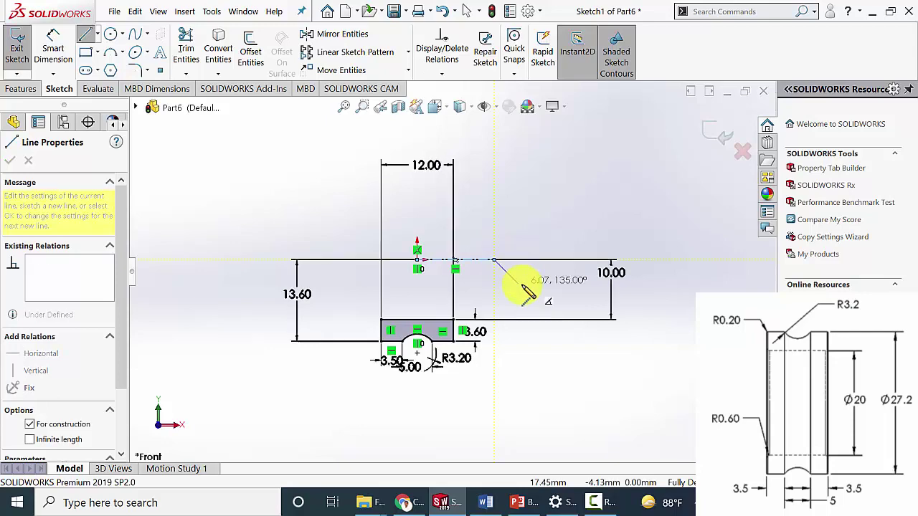
{"action": "key", "text": "Escape"}
Revolve the grooved ring profile 360 degrees about the horizontal centerline into a solid
{"action": "left_click", "coordinate": [25, 87]}
{"action": "left_click", "coordinate": [64, 41]}
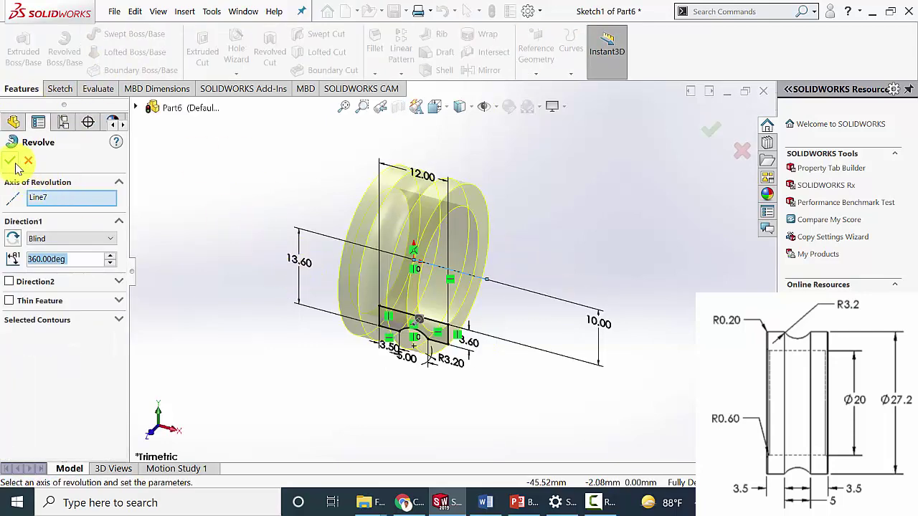
{"action": "left_click", "coordinate": [13, 163]}
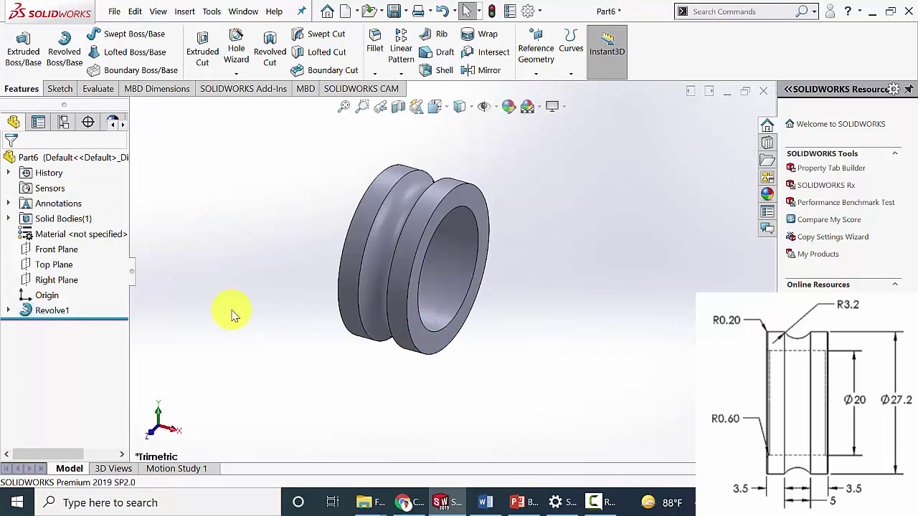
Fillet the two outermost circular edges of the ring's outer surface with a 0.2 mm radius
{"action": "left_click", "coordinate": [375, 47]}
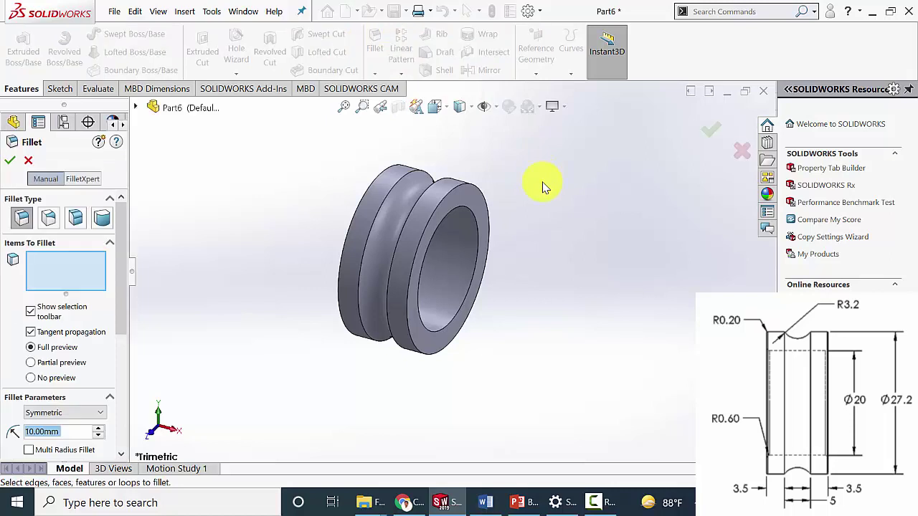
{"action": "left_click", "coordinate": [465, 190]}
{"action": "middle_click_drag", "start_coordinate": [464, 190], "coordinate": [388, 188]}
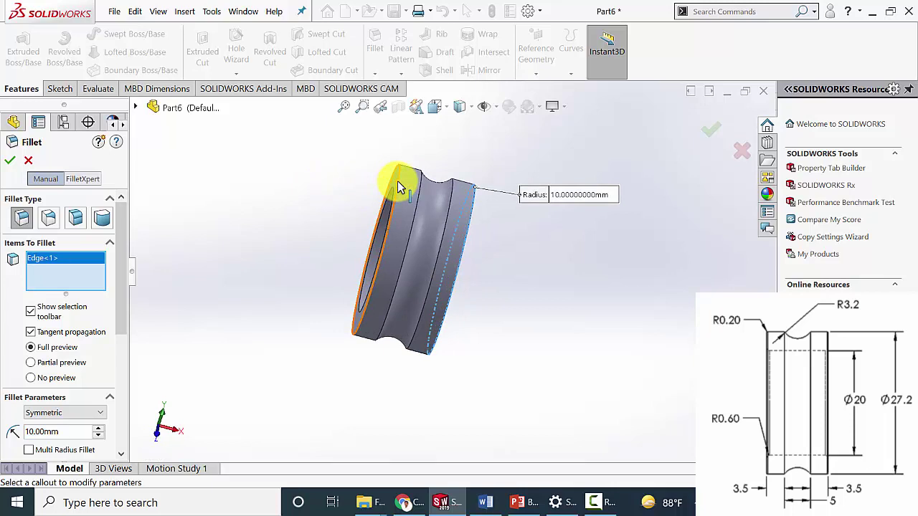
{"action": "left_click", "coordinate": [400, 188]}
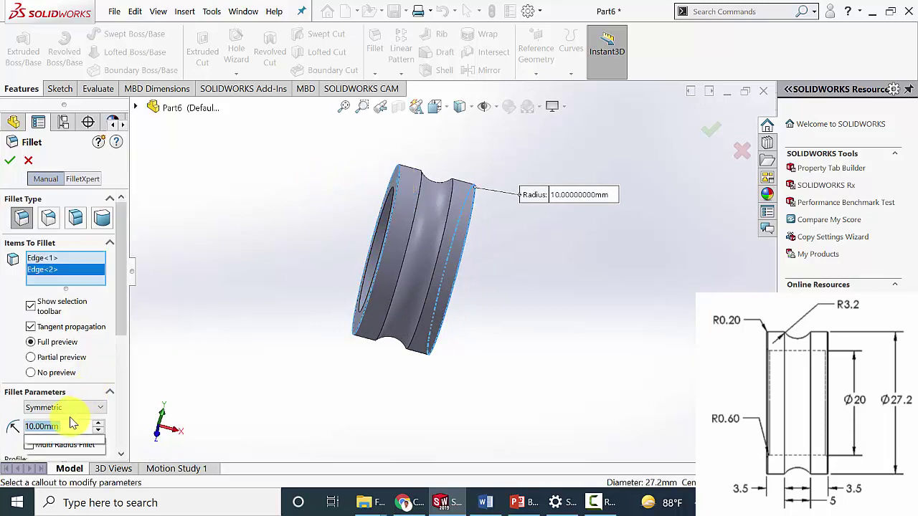
{"action": "type", "text": "0.2"}
{"action": "key", "text": "Return"}
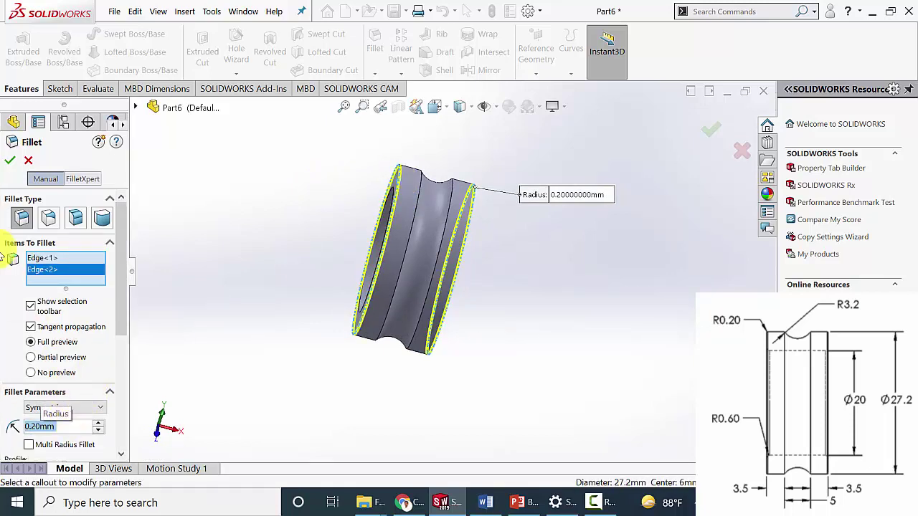
{"action": "left_click", "coordinate": [10, 162]}
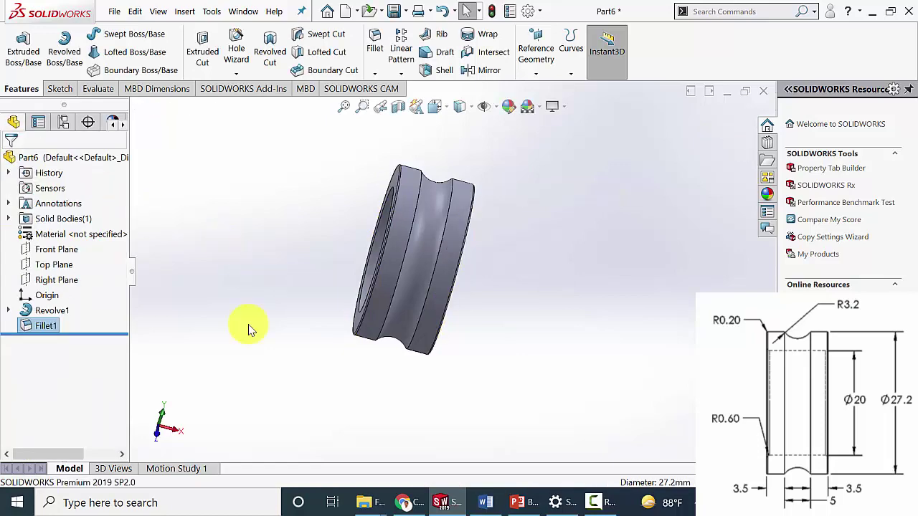
Fillet both circular edges of the ring's bore with a 0.6 mm radius
{"action": "middle_click_drag", "start_coordinate": [601, 352], "coordinate": [452, 324]}
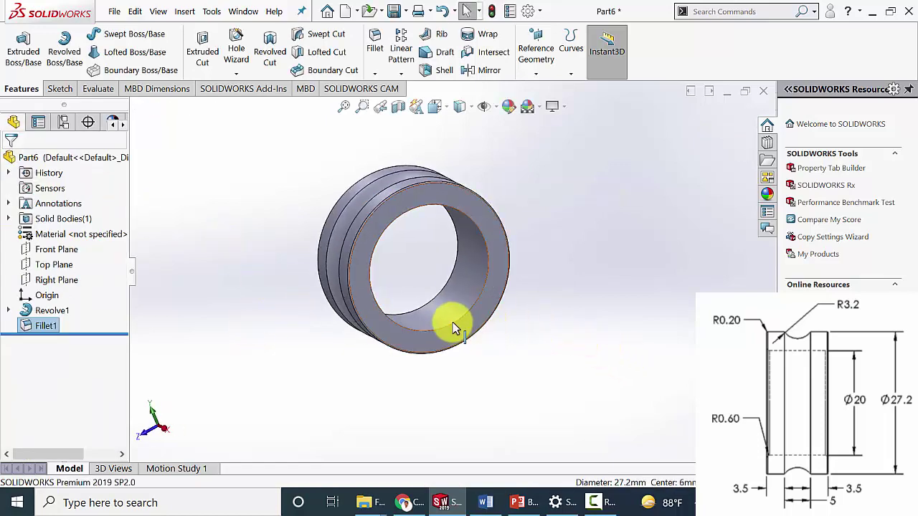
{"action": "left_click", "coordinate": [452, 324]}
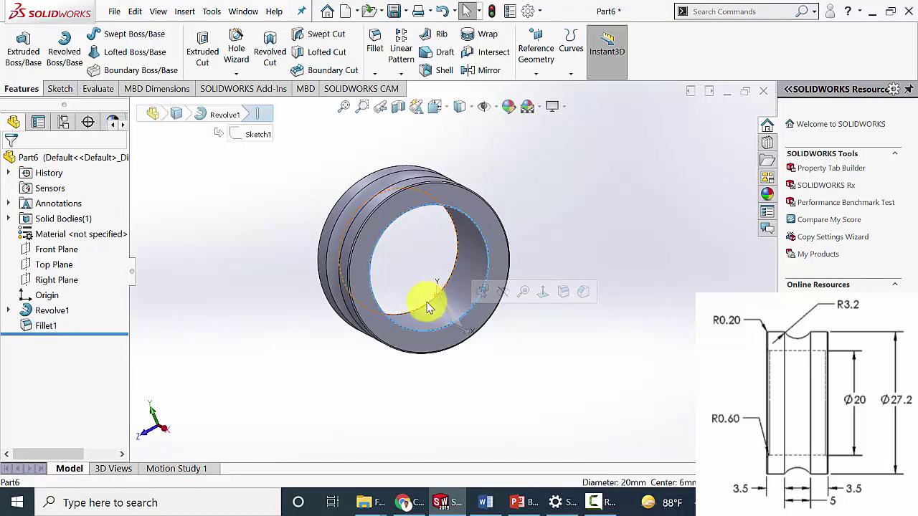
{"action": "left_click", "coordinate": [427, 307]}
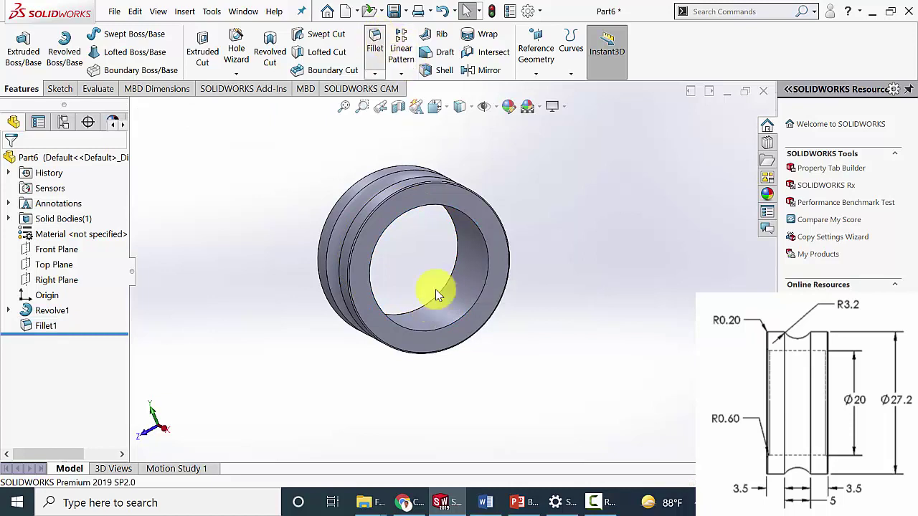
{"action": "left_click", "coordinate": [449, 325]}
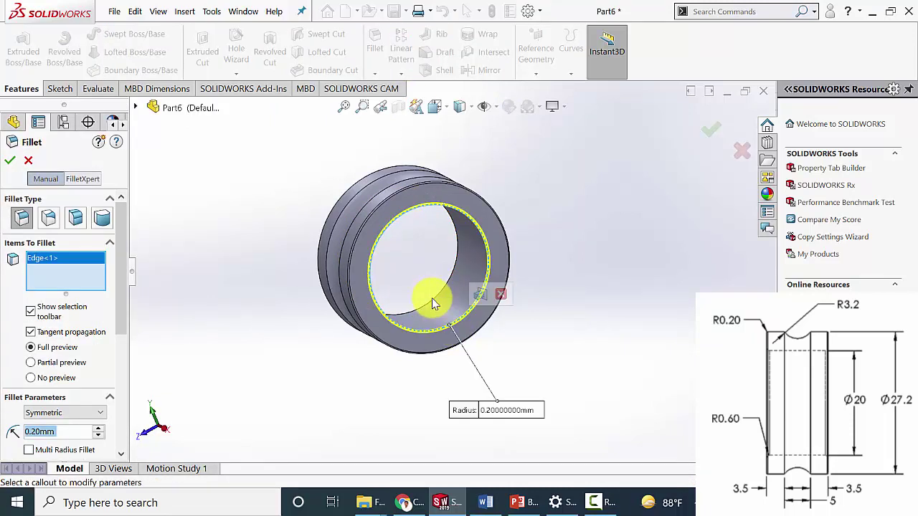
{"action": "left_click", "coordinate": [432, 305]}
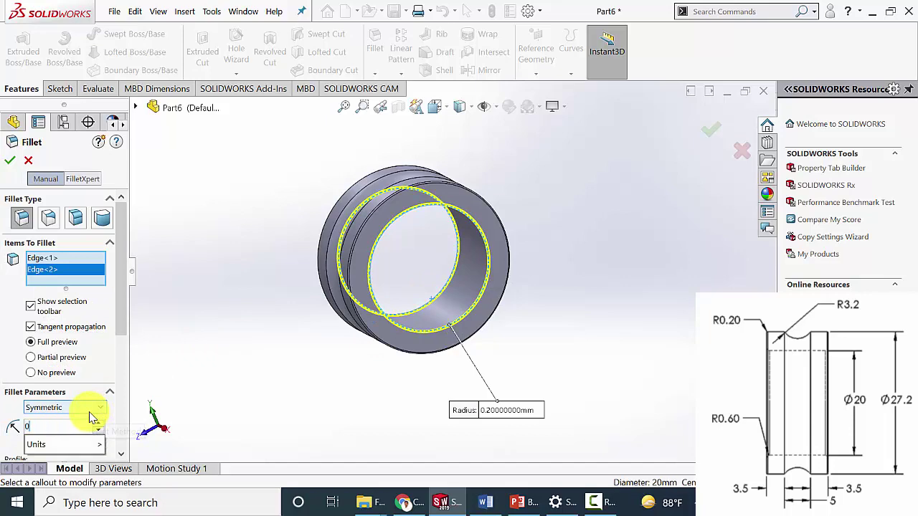
{"action": "type", "text": "0.6"}
{"action": "key", "text": "Return"}
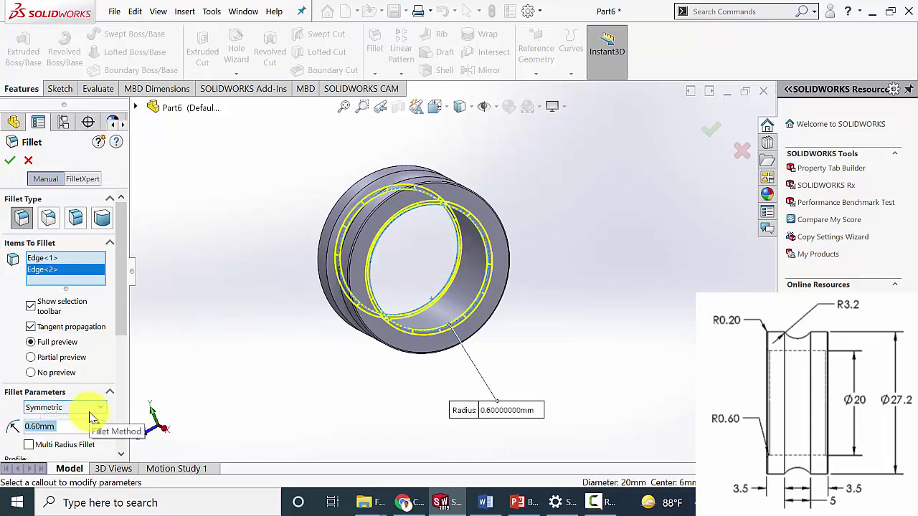
{"action": "left_click", "coordinate": [10, 162]}
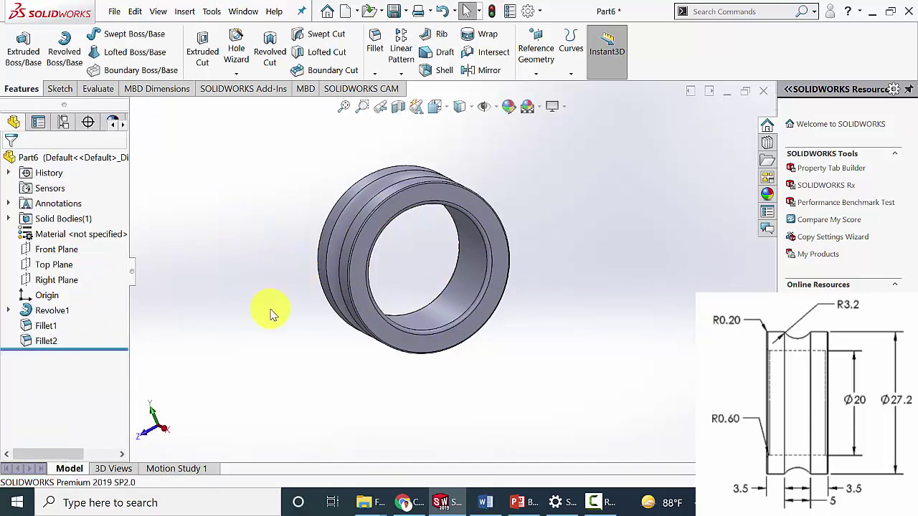
Save the ring part under the file name 2 in the Bearing folder and close it
{"action": "scroll", "coordinate": [324, 410], "scroll_direction": "up", "scroll_amount": 5}
{"action": "middle_click_drag", "start_coordinate": [328, 410], "coordinate": [376, 384]}
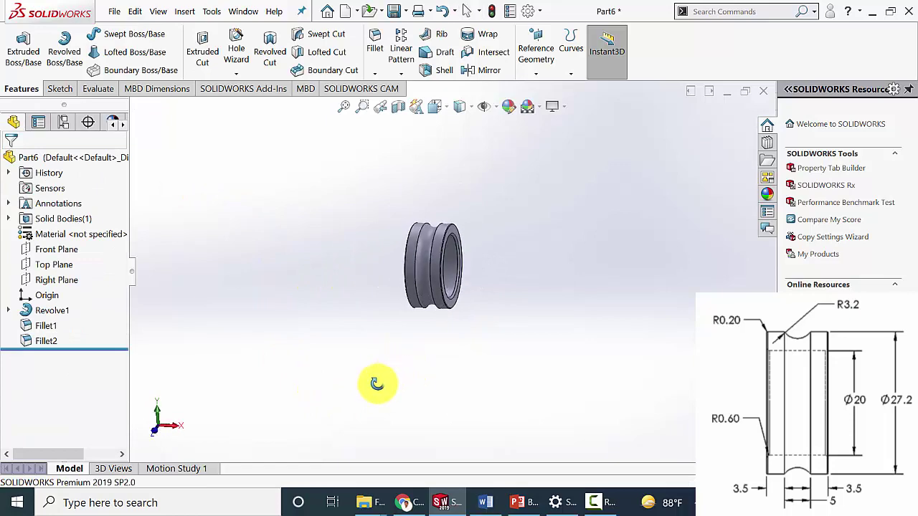
{"action": "left_click", "coordinate": [135, 11]}
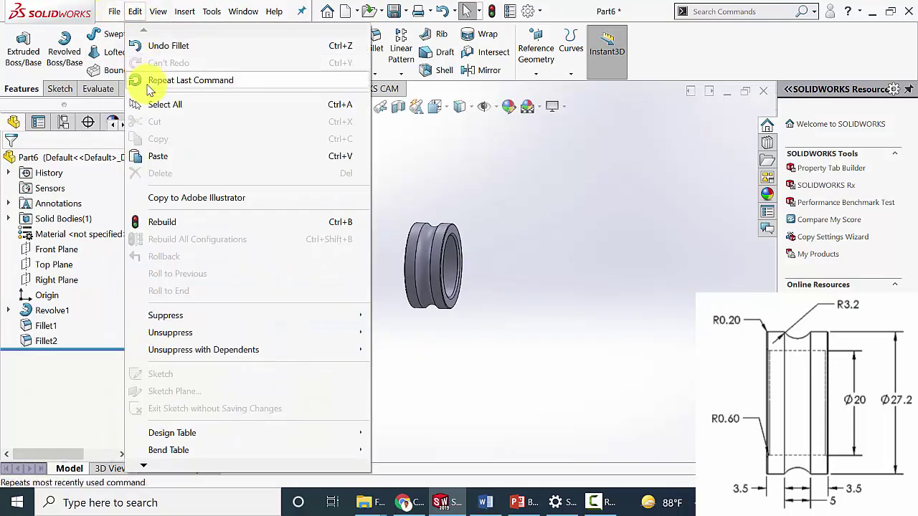
{"action": "mouse_move", "coordinate": [116, 11]}
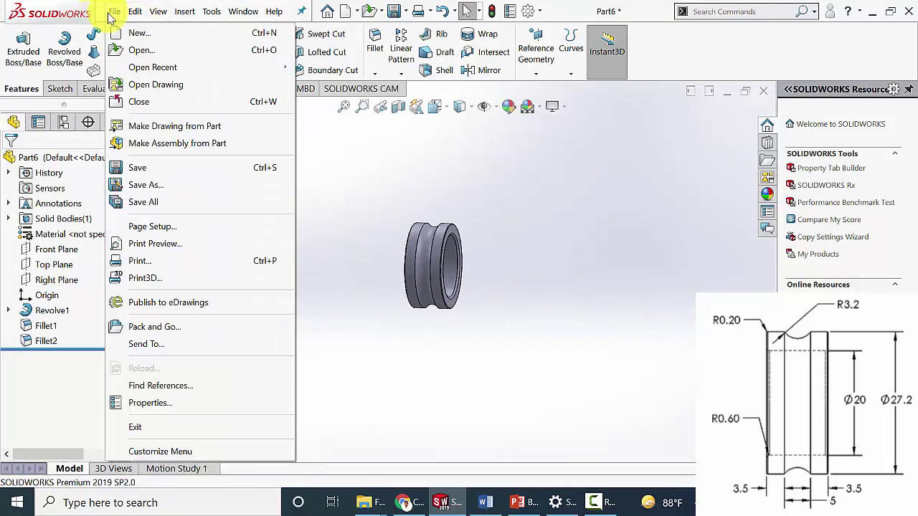
{"action": "left_click", "coordinate": [160, 184]}
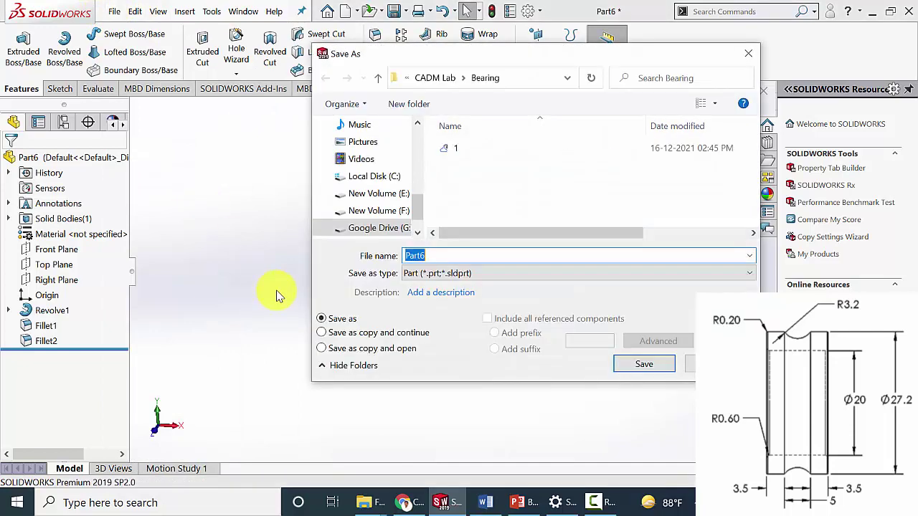
{"action": "type", "text": "2"}
{"action": "key", "text": "Return"}
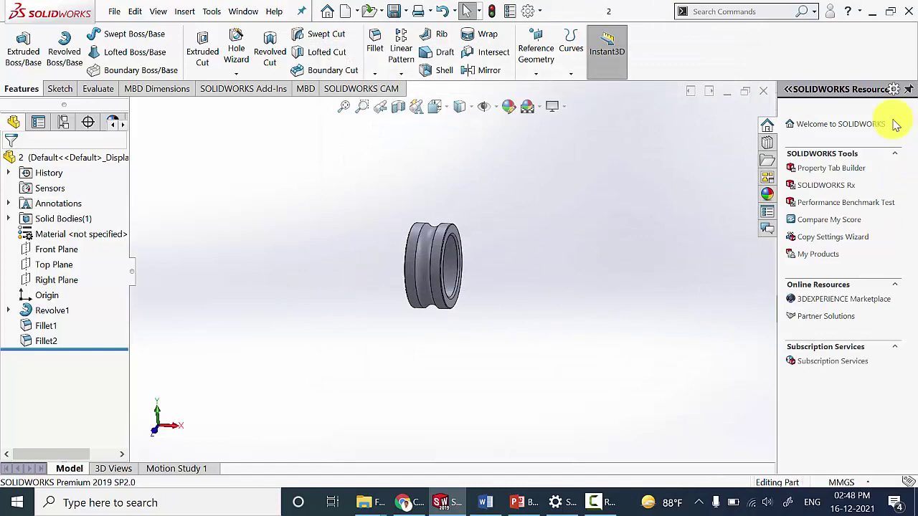
{"action": "left_click", "coordinate": [763, 90]}
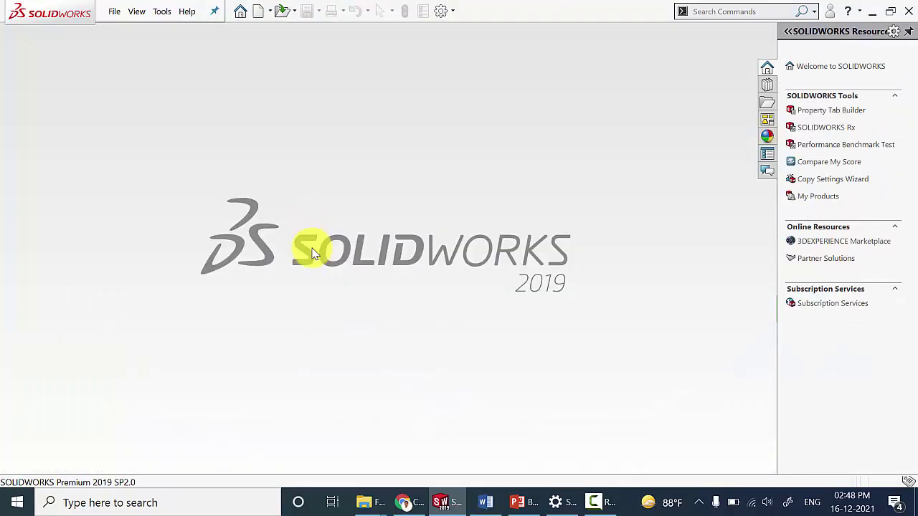
Create a new part document and open a sketch on the Right Plane
{"action": "left_click", "coordinate": [260, 12]}
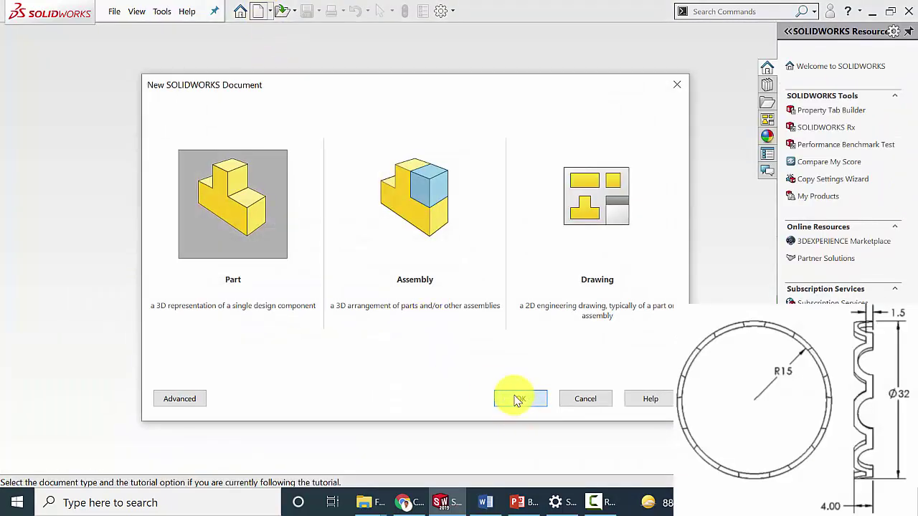
{"action": "left_click", "coordinate": [525, 396]}
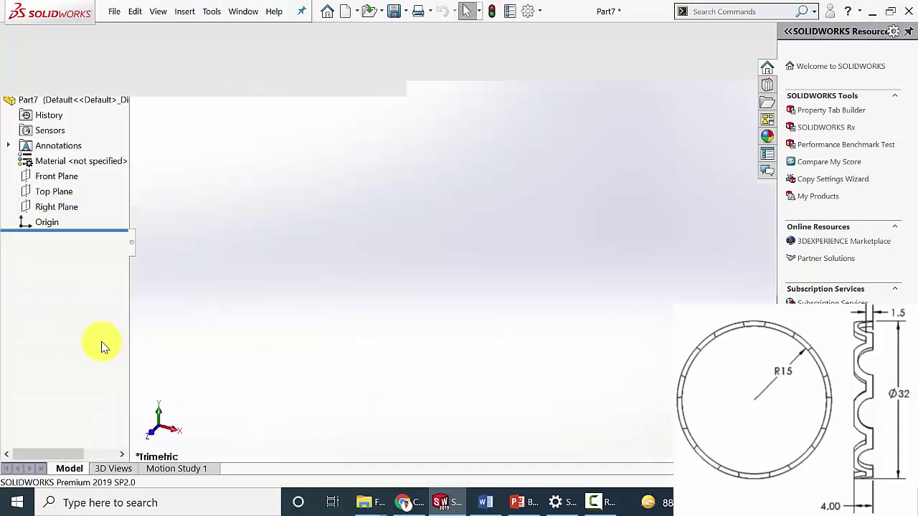
{"action": "left_click", "coordinate": [59, 264]}
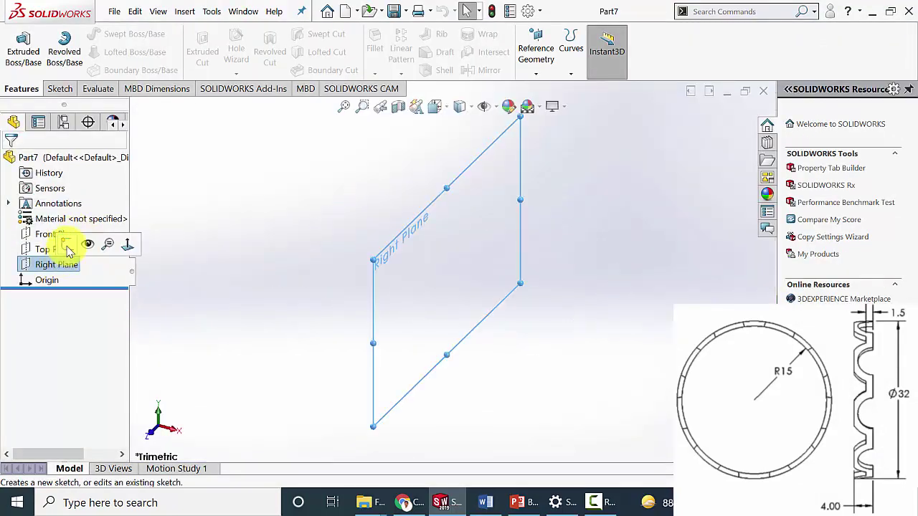
{"action": "left_click", "coordinate": [66, 244]}
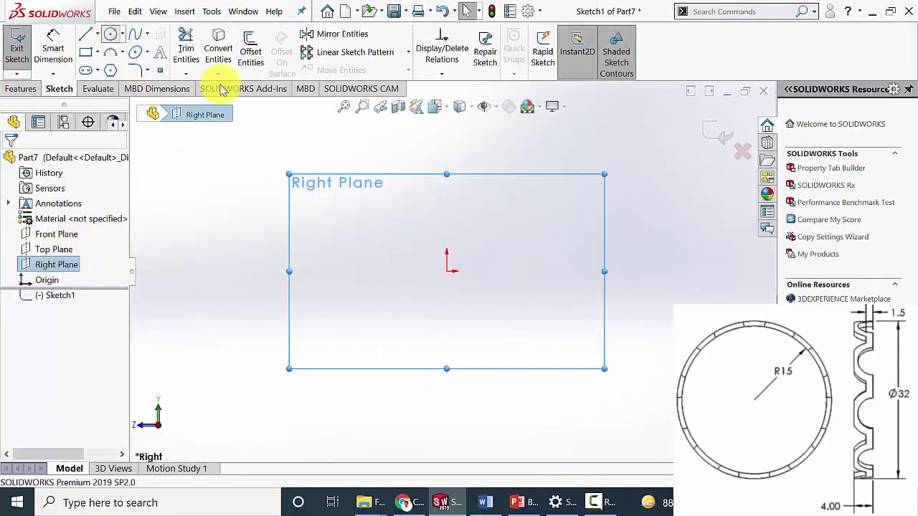
Sketch two concentric circles centred on the origin with radii of about 94 mm and 75 mm
{"action": "left_click", "coordinate": [115, 39]}
{"action": "left_click", "coordinate": [447, 270]}
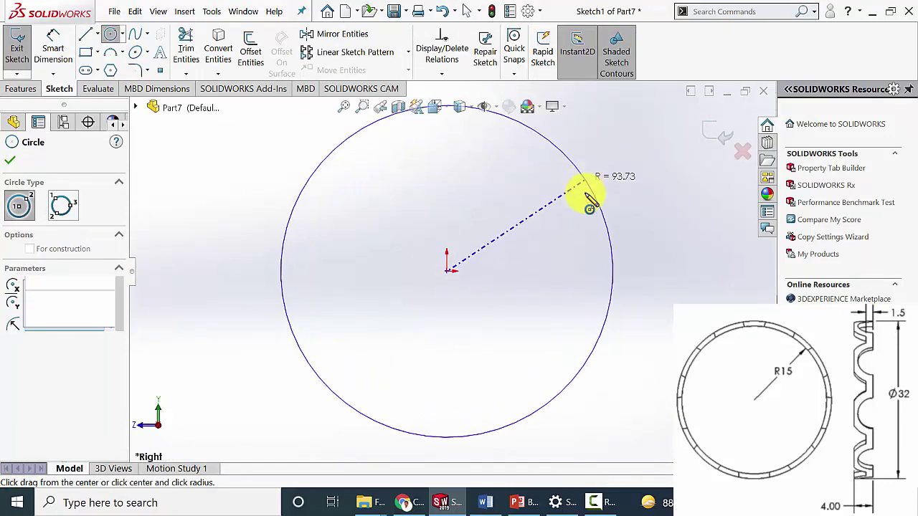
{"action": "left_click", "coordinate": [590, 189]}
{"action": "left_click", "coordinate": [447, 270]}
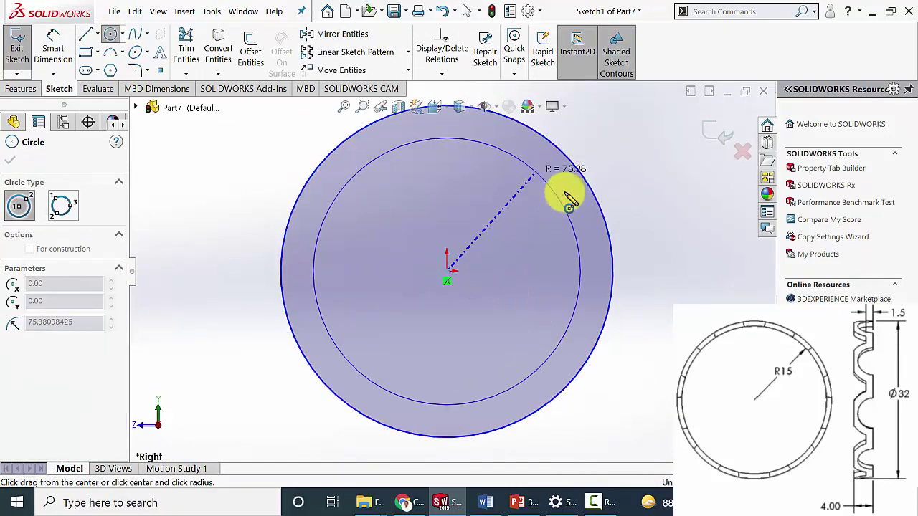
{"action": "left_click", "coordinate": [536, 177]}
{"action": "left_click", "coordinate": [9, 164]}
Dimension the outer circle's diameter as 32 mm
{"action": "left_click", "coordinate": [51, 41]}
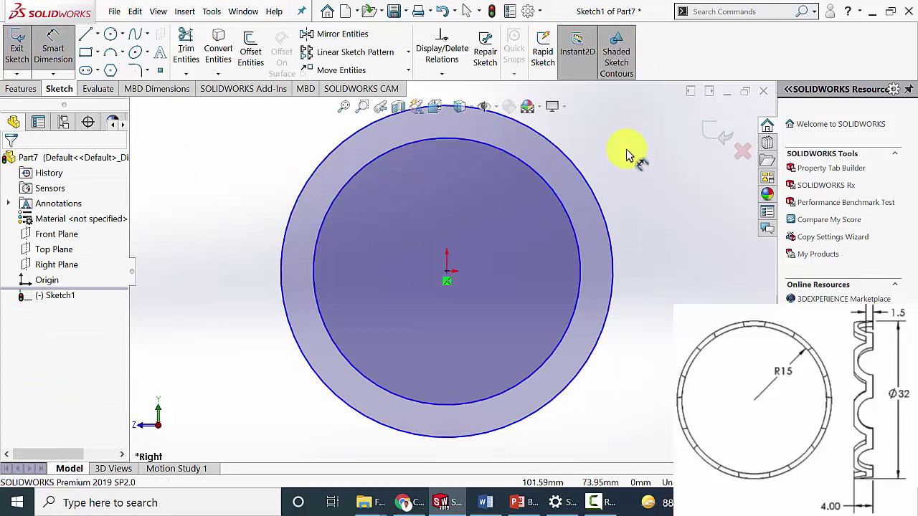
{"action": "left_click", "coordinate": [599, 197]}
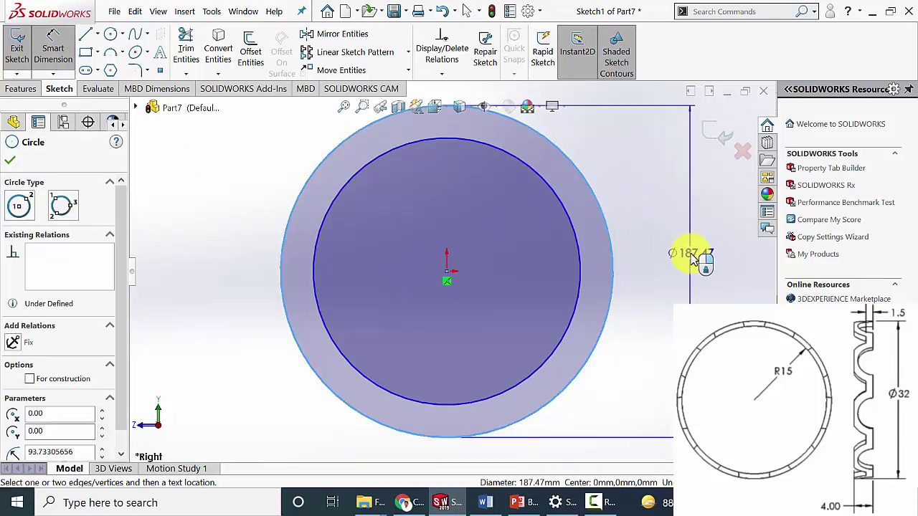
{"action": "left_click", "coordinate": [690, 277]}
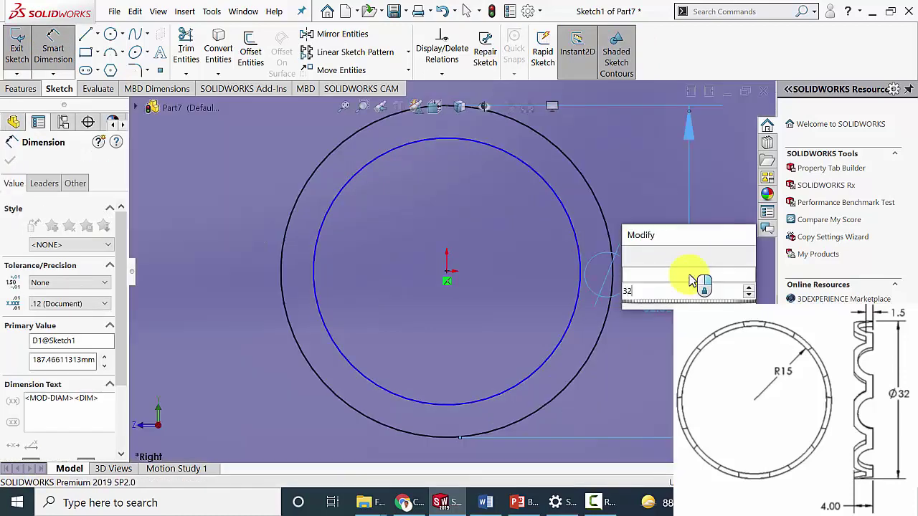
{"action": "type", "text": "32"}
{"action": "key", "text": "Return"}
Dimension the inner circle's diameter as 30 mm and finish dimensioning
{"action": "left_click", "coordinate": [570, 215]}
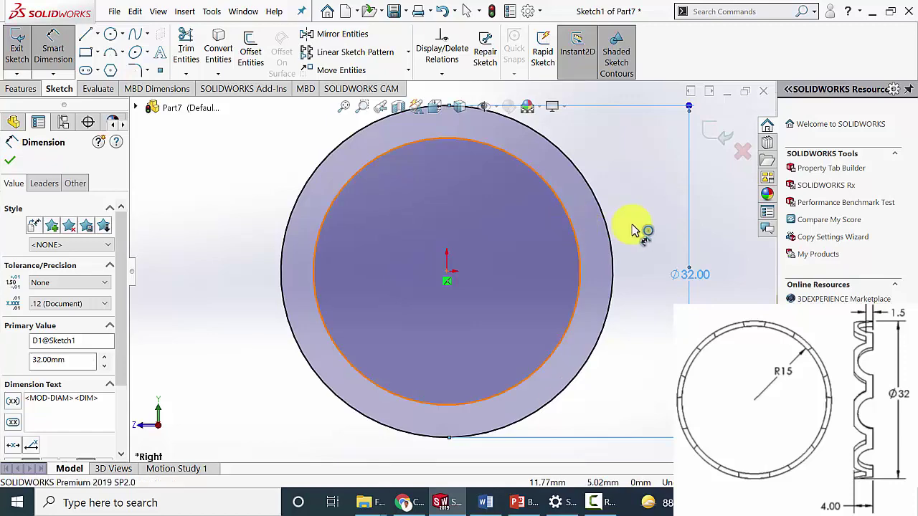
{"action": "left_click", "coordinate": [641, 228]}
{"action": "type", "text": "30"}
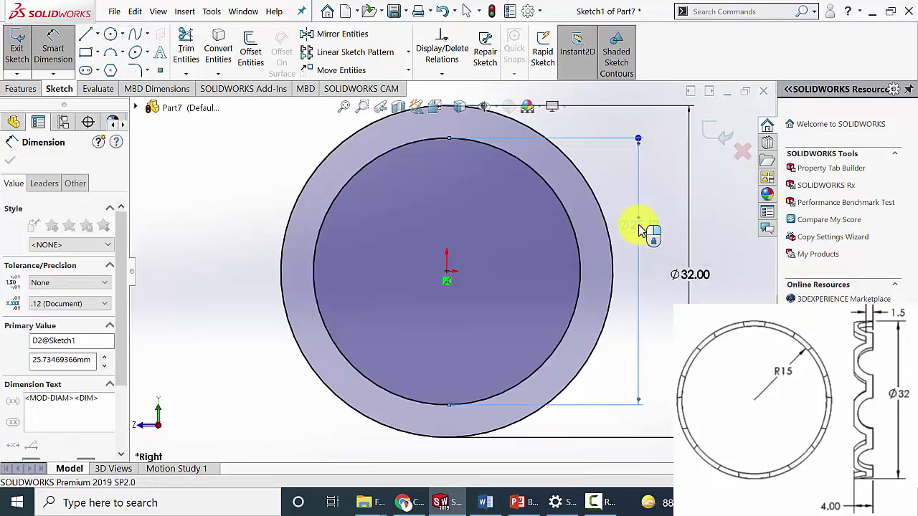
{"action": "key", "text": "Return"}
{"action": "left_click", "coordinate": [9, 160]}
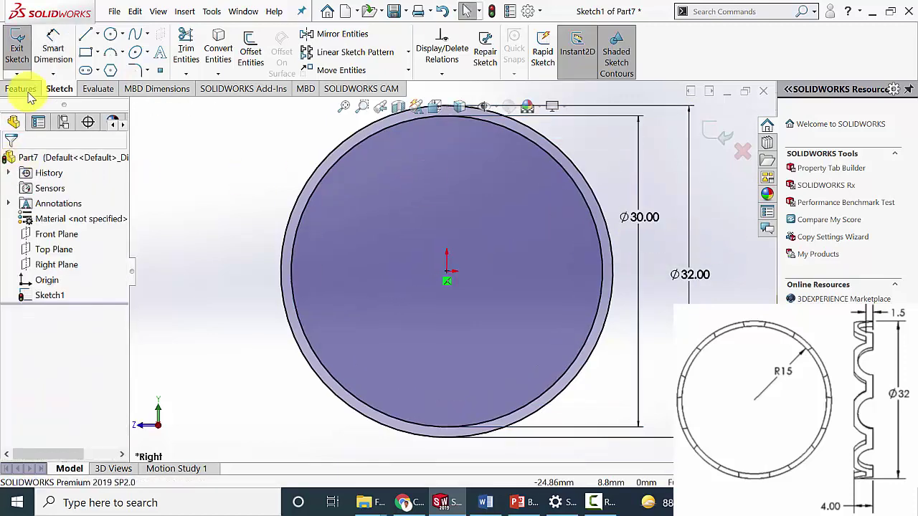
Extrude the ring profile to a depth of 4 mm
{"action": "left_click", "coordinate": [23, 90]}
{"action": "left_click", "coordinate": [24, 49]}
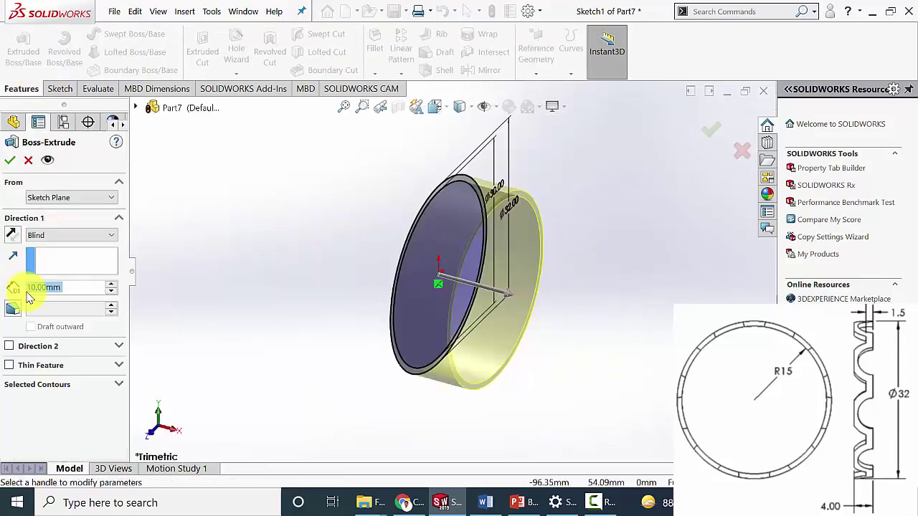
{"action": "type", "text": "4"}
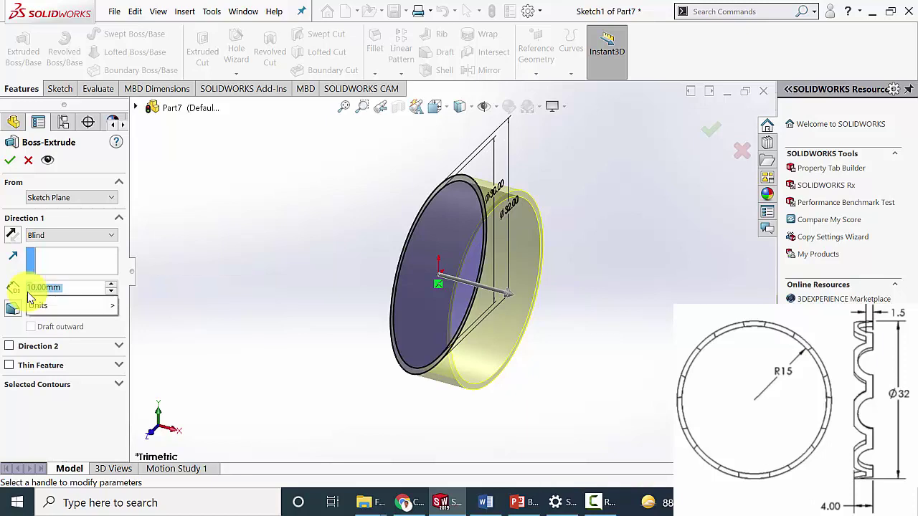
{"action": "key", "text": "Return"}
{"action": "left_click", "coordinate": [11, 162]}
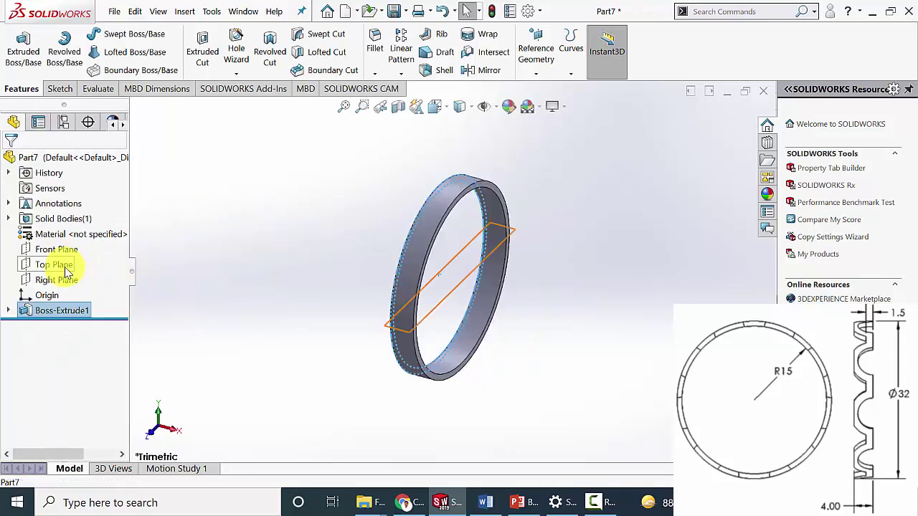
Sketch a circle of about 2.5 mm radius centred on the origin on the Top Plane
{"action": "left_click", "coordinate": [70, 266]}
{"action": "left_click", "coordinate": [75, 251]}
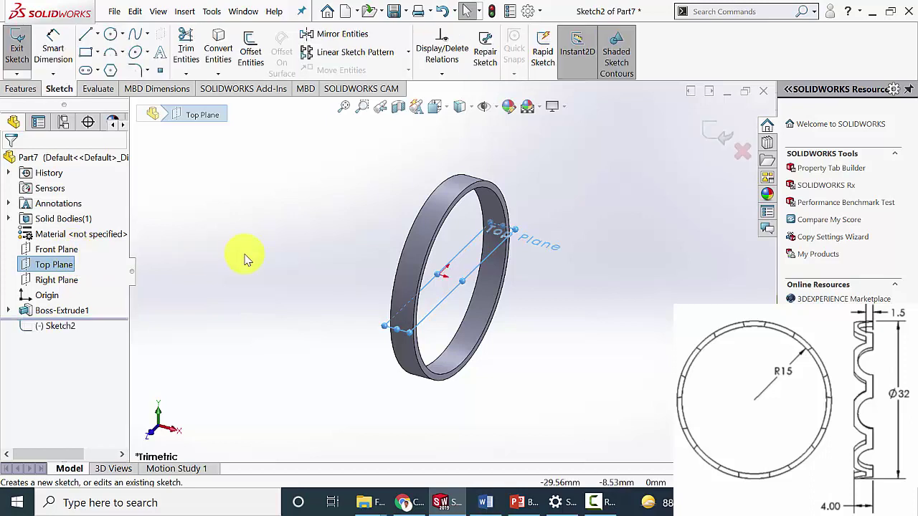
{"action": "left_click", "coordinate": [110, 35]}
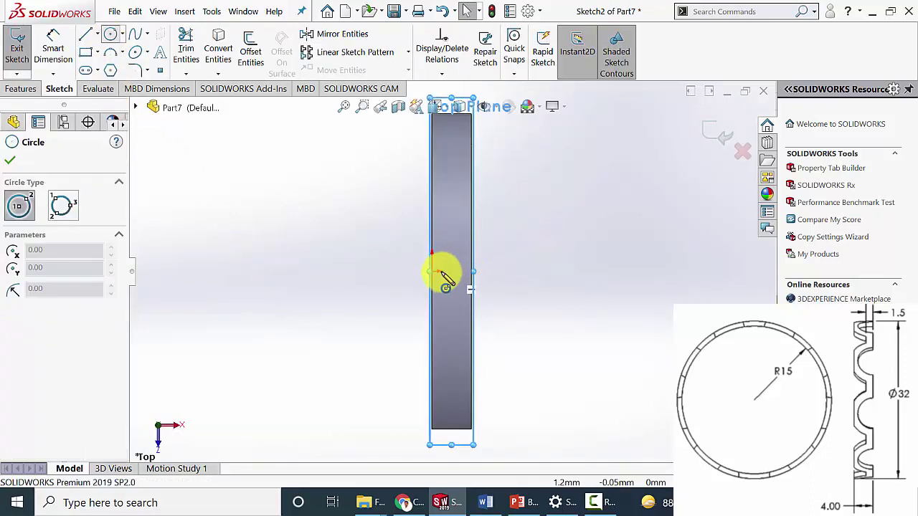
{"action": "scroll", "coordinate": [439, 279], "scroll_direction": "down", "scroll_amount": 4}
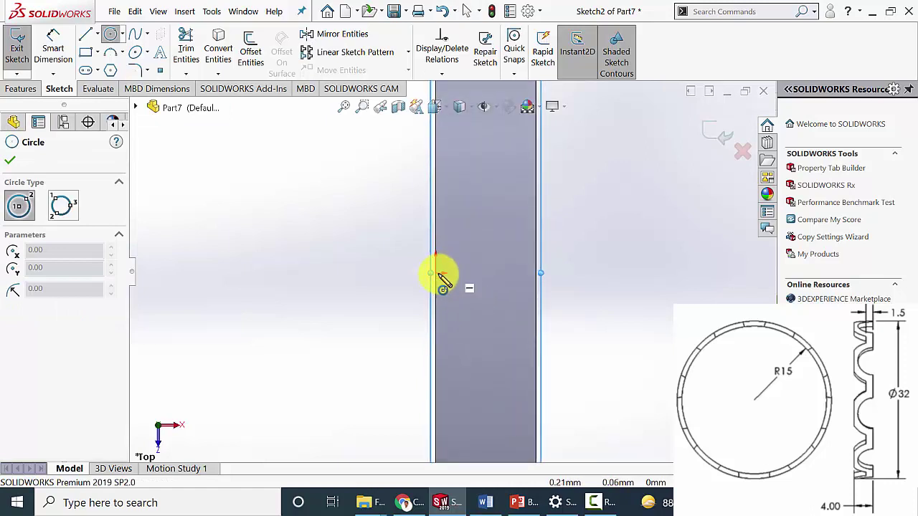
{"action": "left_click", "coordinate": [435, 273]}
{"action": "left_click", "coordinate": [476, 222]}
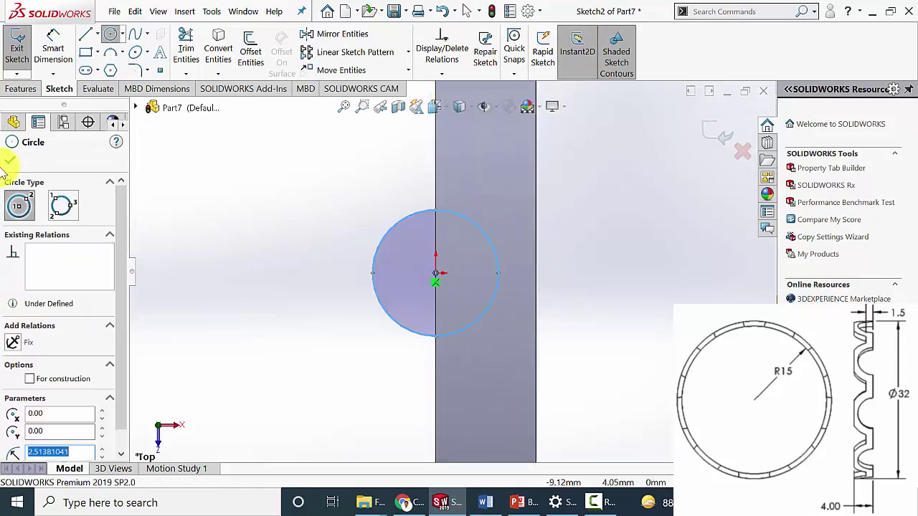
{"action": "left_click", "coordinate": [9, 162]}
Dimension the circle's diameter as 6.4 mm and finish dimensioning
{"action": "left_click", "coordinate": [53, 44]}
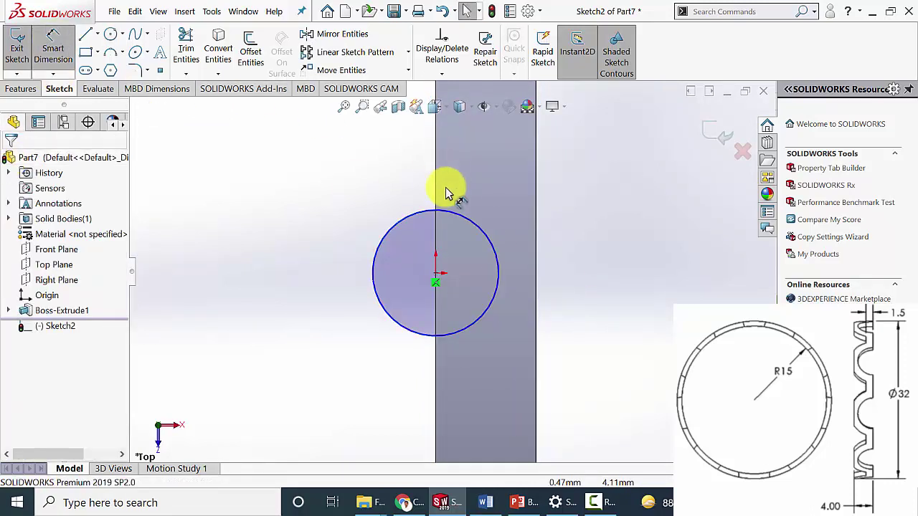
{"action": "left_click", "coordinate": [396, 206]}
{"action": "left_click", "coordinate": [305, 167]}
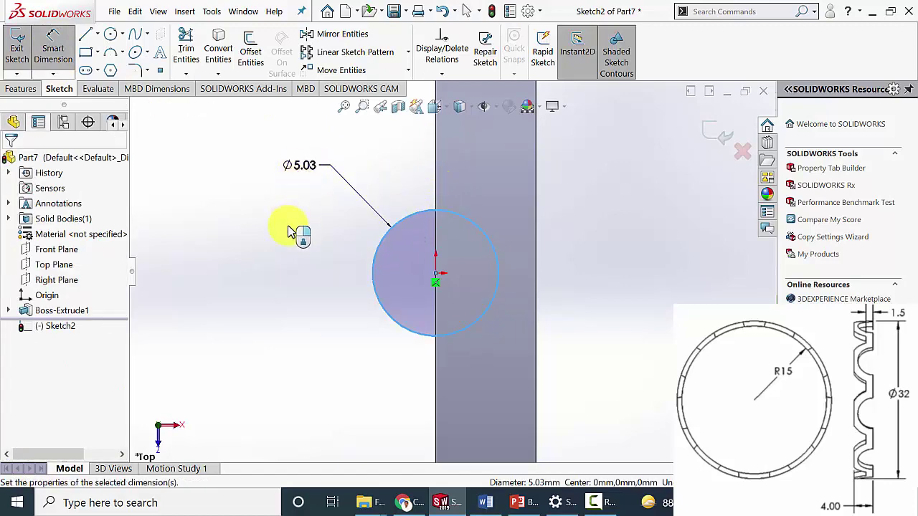
{"action": "type", "text": "4"}
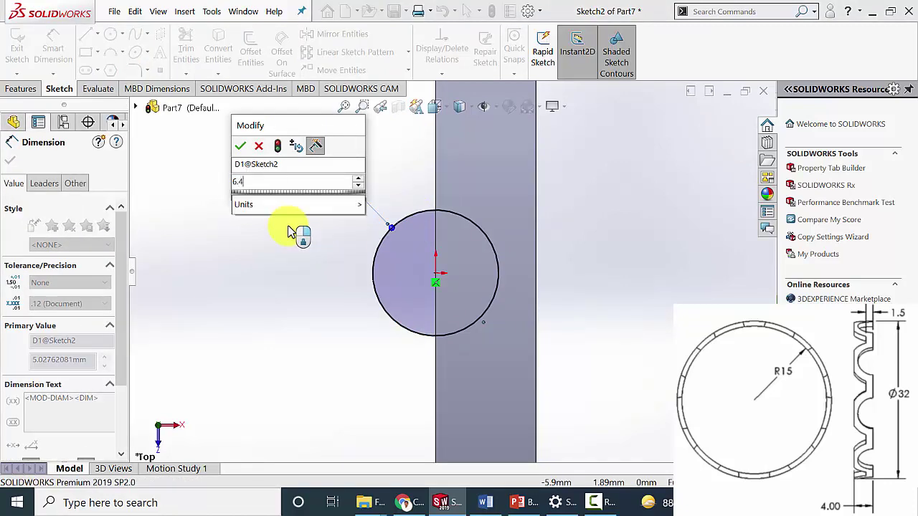
{"action": "key", "text": "Escape"}
{"action": "left_click", "coordinate": [10, 161]}
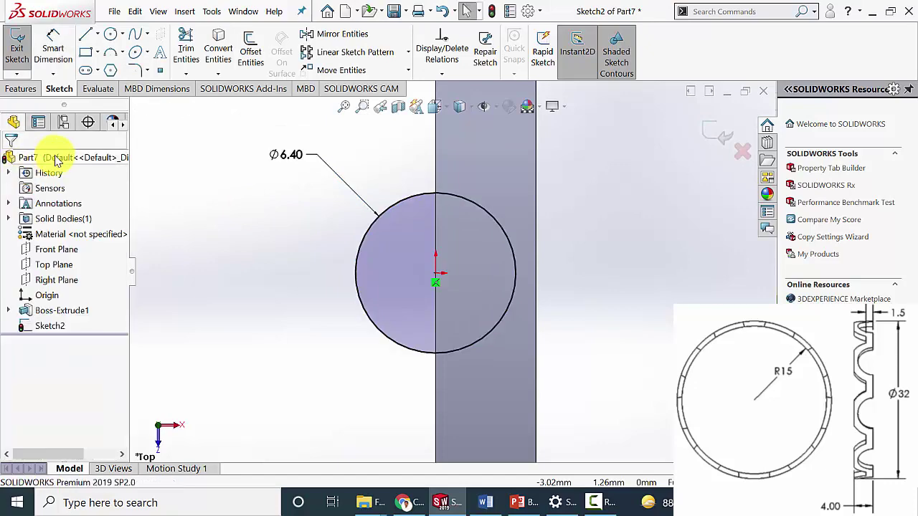
Cut-extrude the 6.4 mm circle through the ring wall using Up To Surface, ending at the ring's outer cylindrical face
{"action": "left_click", "coordinate": [29, 89]}
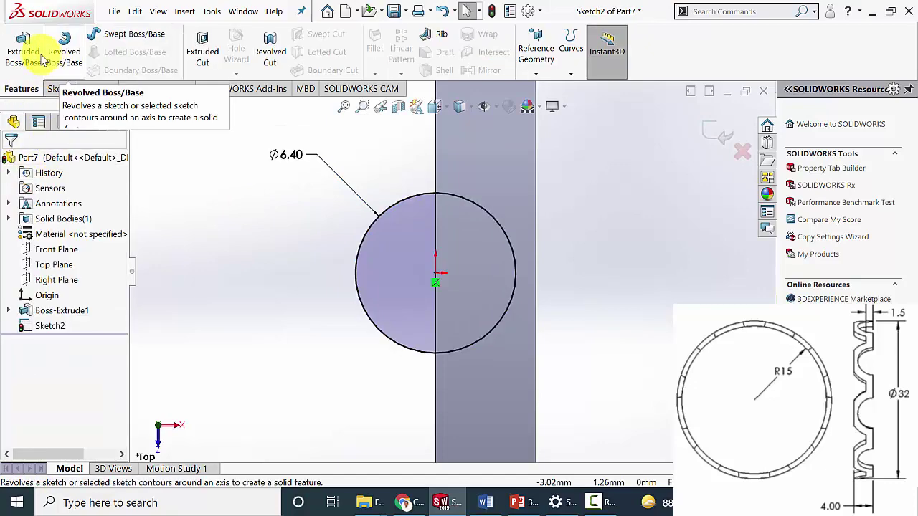
{"action": "scroll", "coordinate": [318, 277], "scroll_direction": "up", "scroll_amount": 3}
{"action": "middle_click_drag", "start_coordinate": [318, 277], "coordinate": [373, 301]}
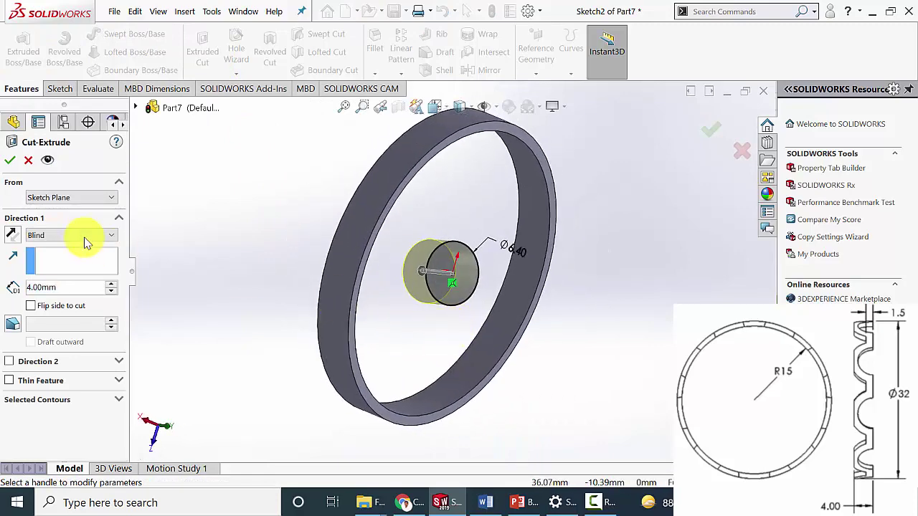
{"action": "left_click", "coordinate": [80, 235]}
{"action": "left_click", "coordinate": [68, 297]}
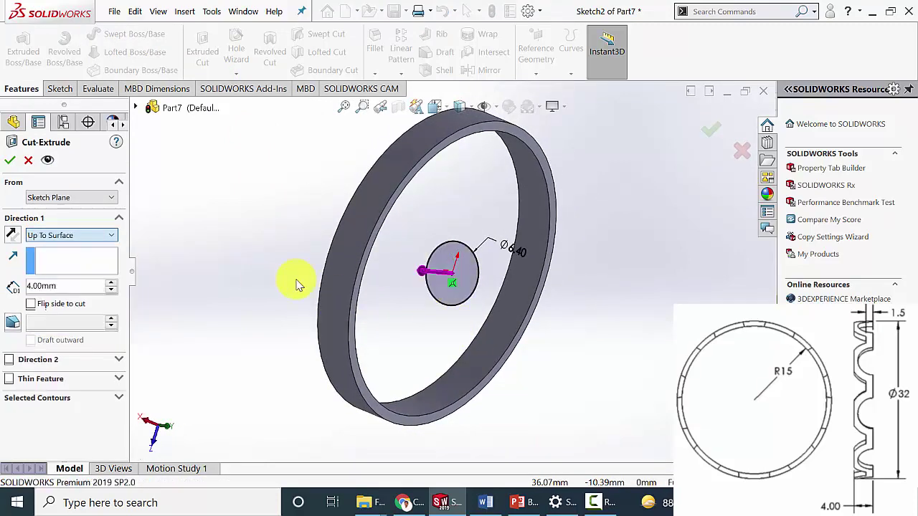
{"action": "left_click", "coordinate": [353, 234]}
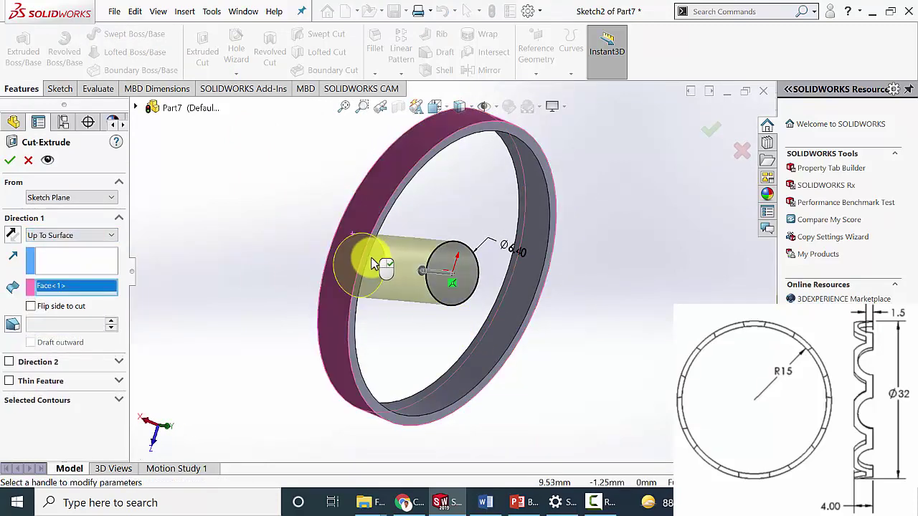
{"action": "left_click", "coordinate": [10, 162]}
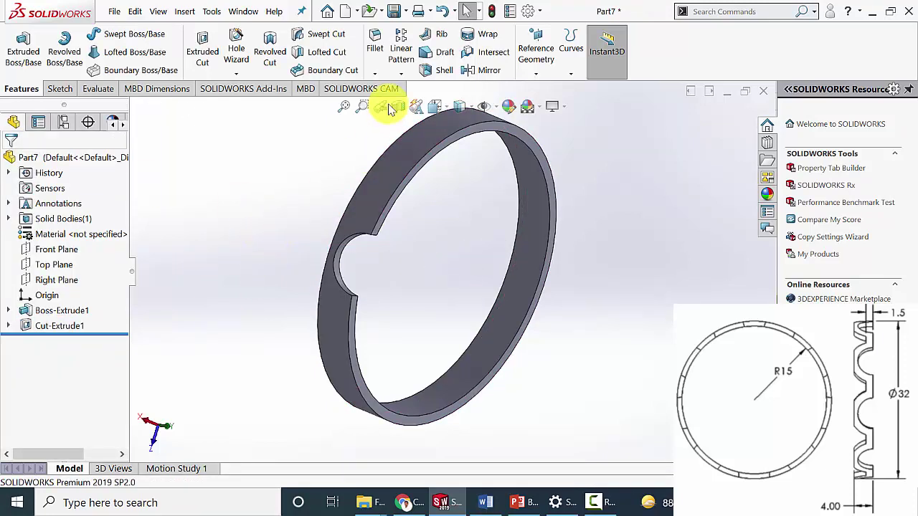
Circular-pattern the notch cut around the ring's circular edge with 9 equally spaced instances over 360 degrees
{"action": "left_click", "coordinate": [401, 73]}
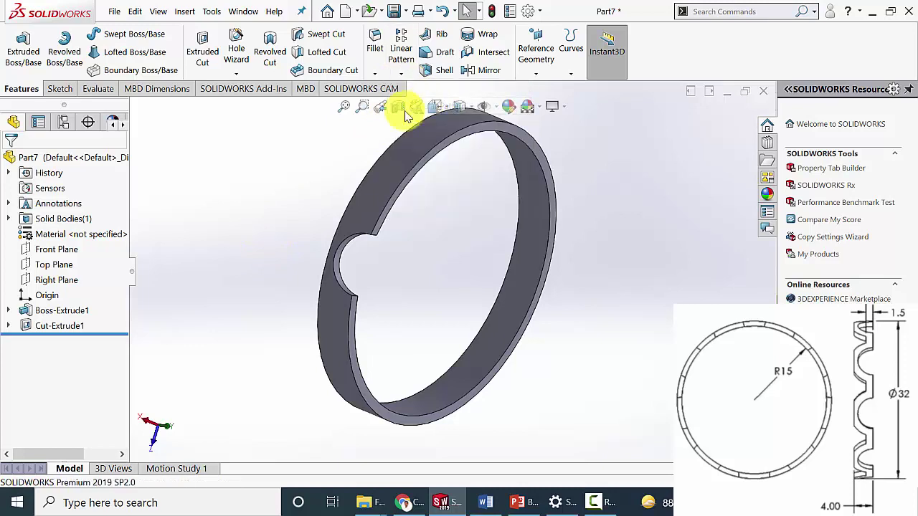
{"action": "left_click", "coordinate": [347, 249]}
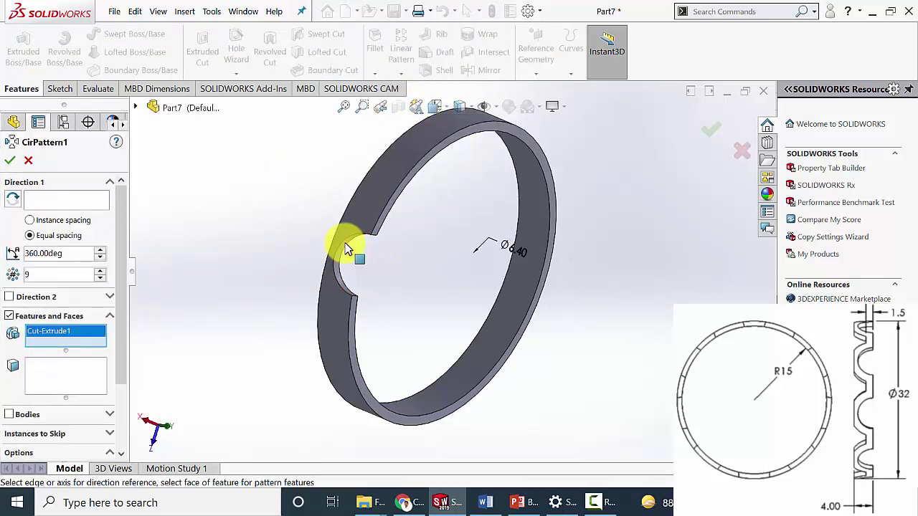
{"action": "left_click", "coordinate": [59, 201]}
{"action": "left_click", "coordinate": [396, 201]}
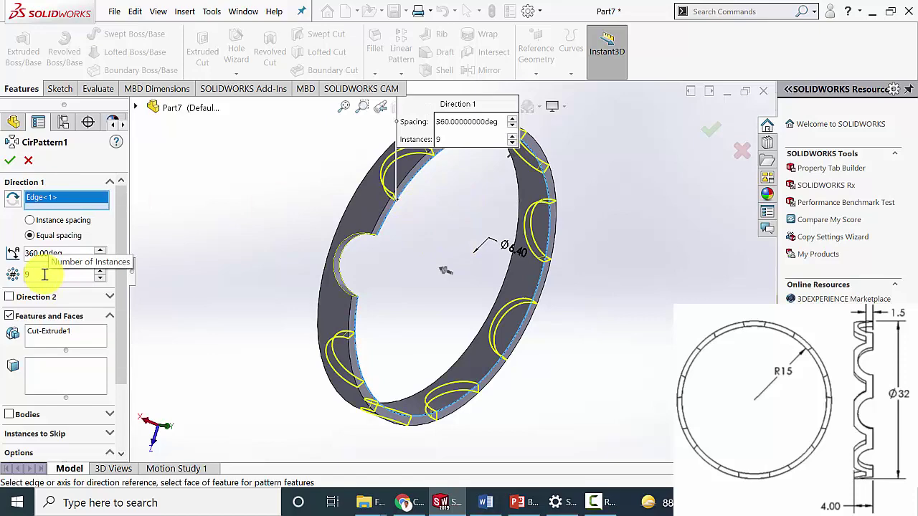
{"action": "left_click", "coordinate": [11, 162]}
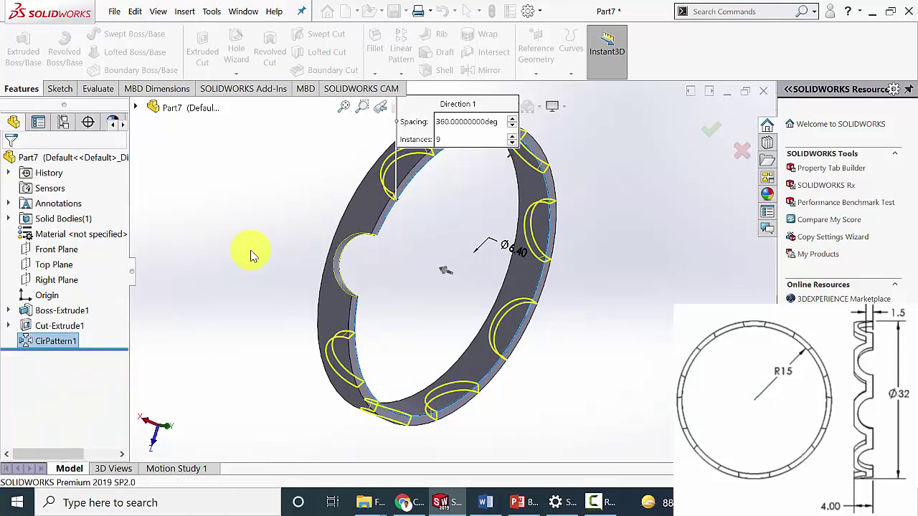
Shell the notched ring to a 1.5 mm thickness, removing its outer and inner cylindrical faces and the flat un-notched end face
{"action": "scroll", "coordinate": [375, 302], "scroll_direction": "up", "scroll_amount": 2}
{"action": "scroll", "coordinate": [426, 262], "scroll_direction": "down", "scroll_amount": 4}
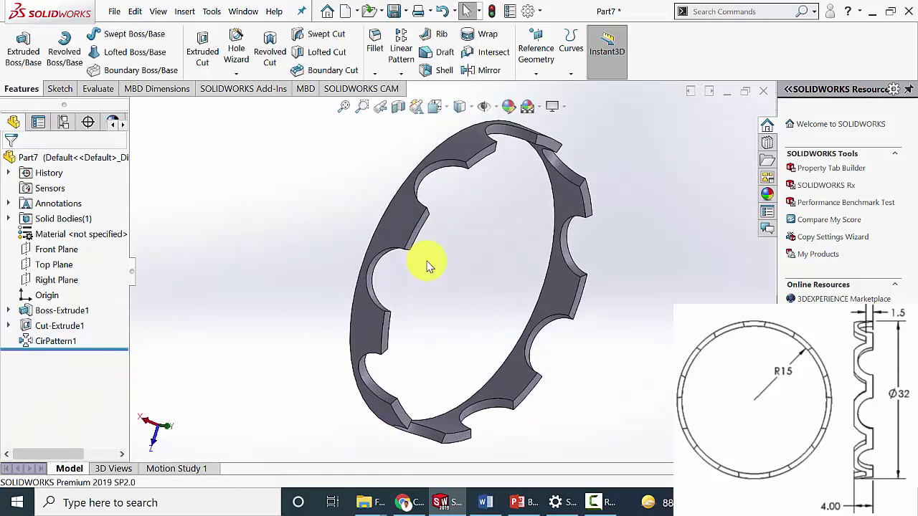
{"action": "scroll", "coordinate": [446, 305], "scroll_direction": "up", "scroll_amount": 3}
{"action": "middle_click_drag", "start_coordinate": [446, 305], "coordinate": [515, 380]}
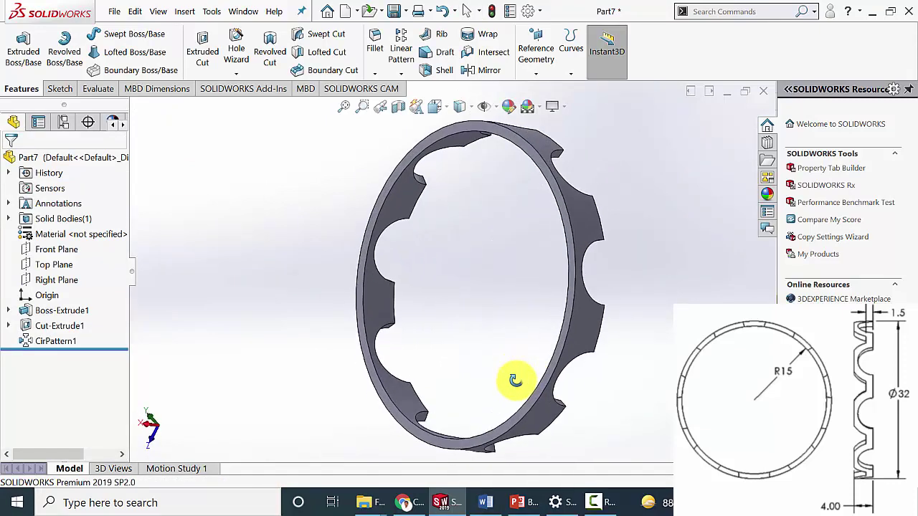
{"action": "left_click", "coordinate": [443, 68]}
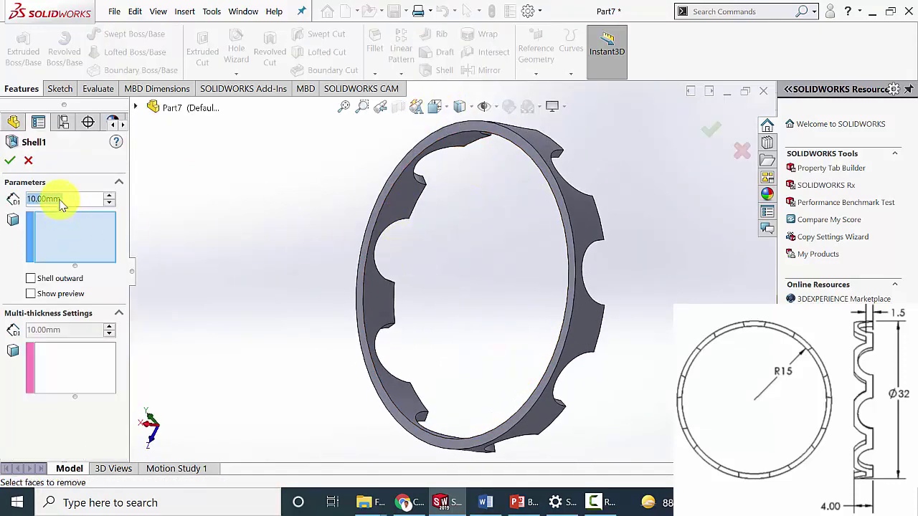
{"action": "type", "text": "1."}
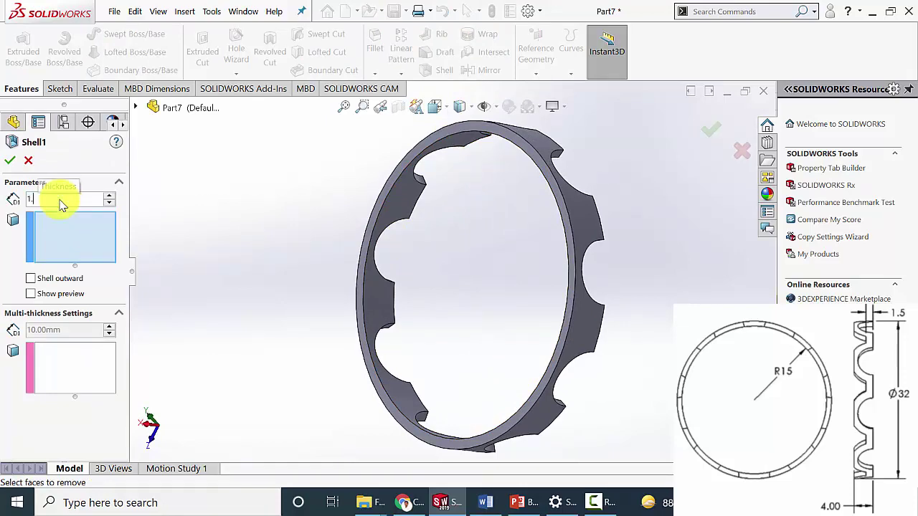
{"action": "type", "text": "5"}
{"action": "middle_click_drag", "start_coordinate": [455, 218], "coordinate": [524, 144]}
{"action": "scroll", "coordinate": [545, 165], "scroll_direction": "down", "scroll_amount": 3}
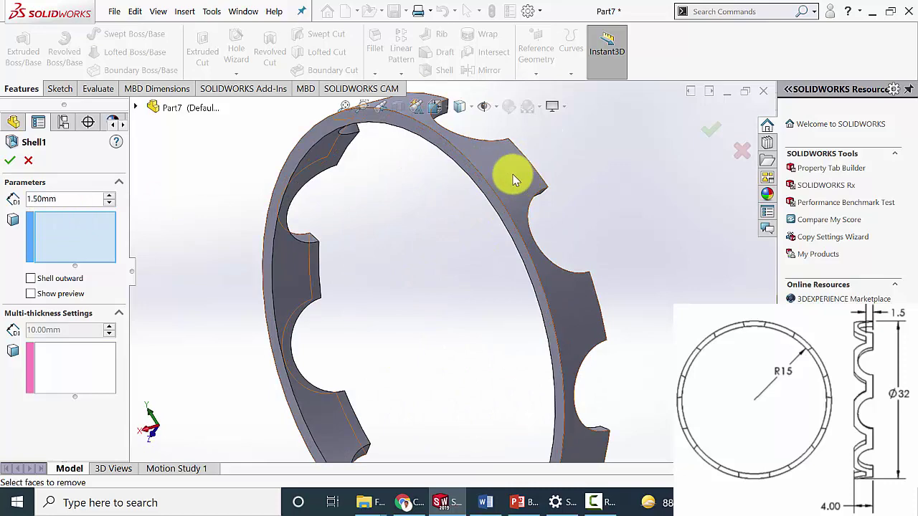
{"action": "left_click", "coordinate": [511, 179]}
{"action": "middle_click_drag", "start_coordinate": [461, 285], "coordinate": [702, 213]}
{"action": "left_click", "coordinate": [710, 228]}
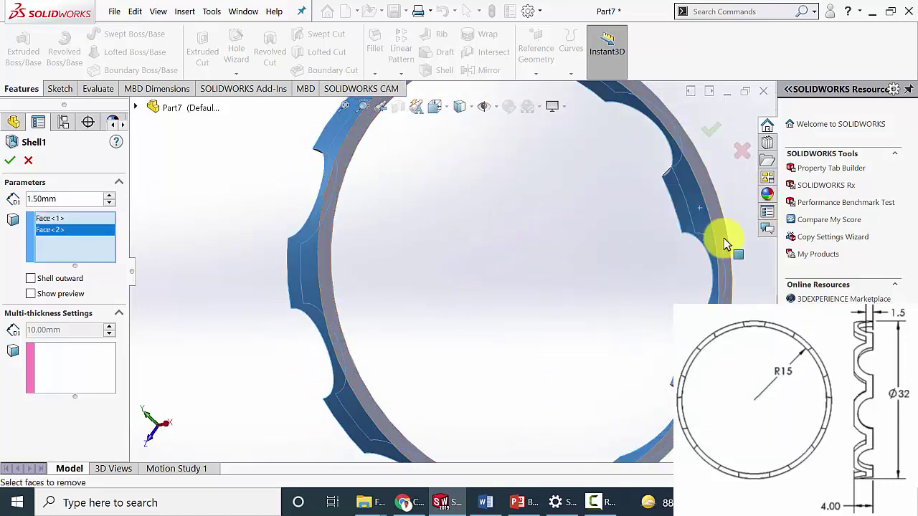
{"action": "left_click", "coordinate": [700, 208]}
{"action": "middle_click_drag", "start_coordinate": [520, 289], "coordinate": [276, 330]}
{"action": "left_click", "coordinate": [10, 160]}
Save the cage part as 3 in the Bearing folder and close it
{"action": "scroll", "coordinate": [301, 293], "scroll_direction": "up", "scroll_amount": 6}
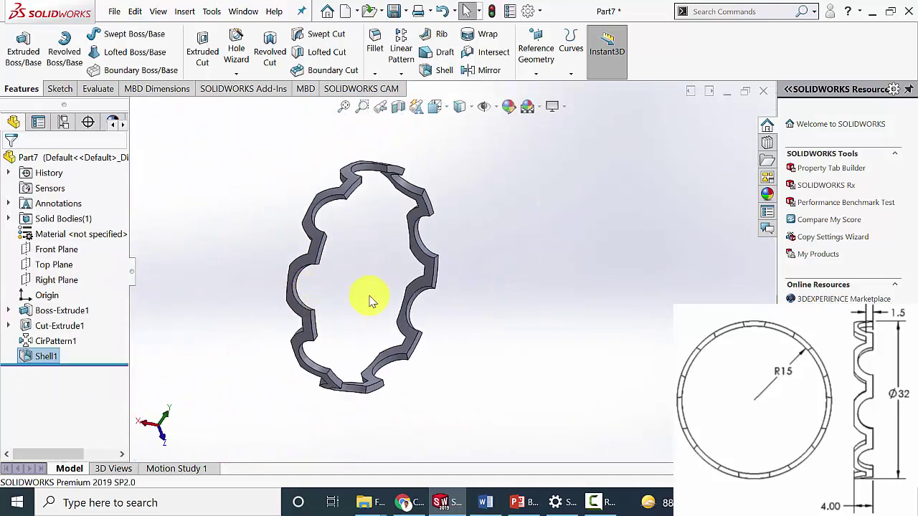
{"action": "middle_click_drag", "start_coordinate": [327, 311], "coordinate": [395, 377]}
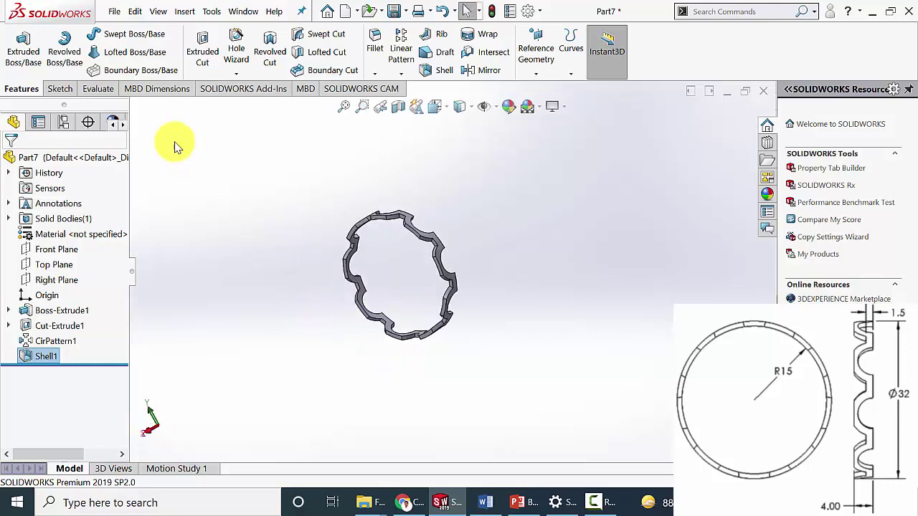
{"action": "left_click", "coordinate": [134, 11]}
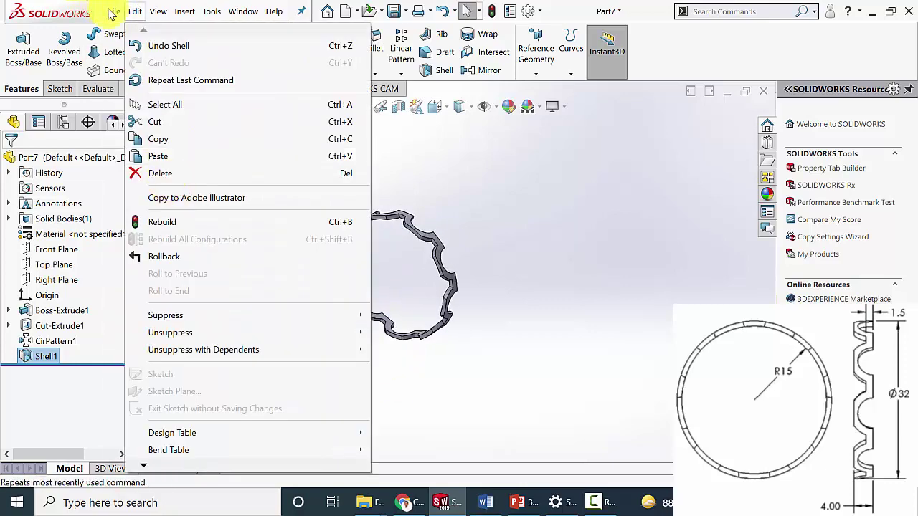
{"action": "mouse_move", "coordinate": [114, 11]}
{"action": "left_click", "coordinate": [160, 170]}
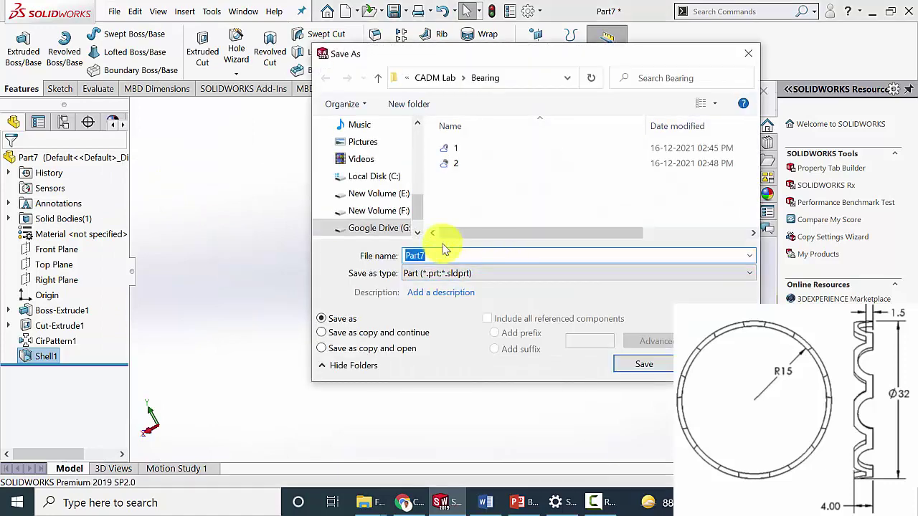
{"action": "type", "text": "3"}
{"action": "key", "text": "Return"}
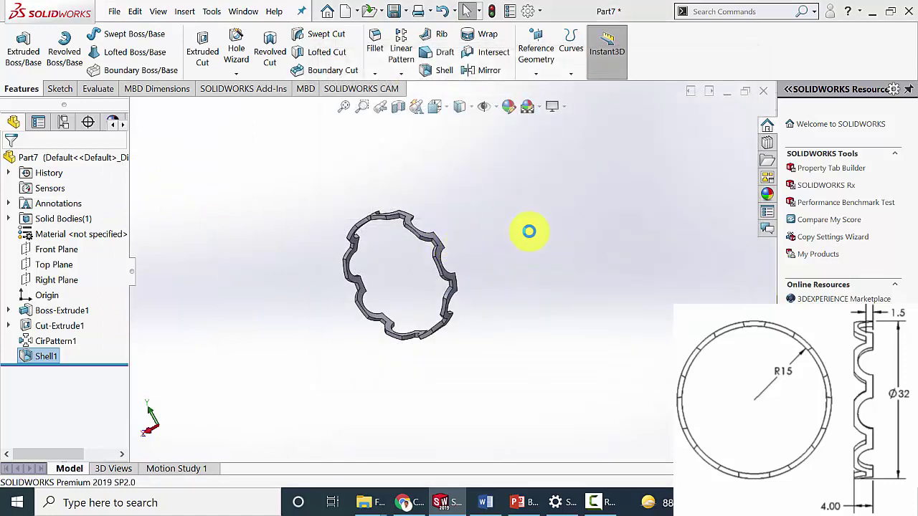
{"action": "left_click", "coordinate": [763, 91]}
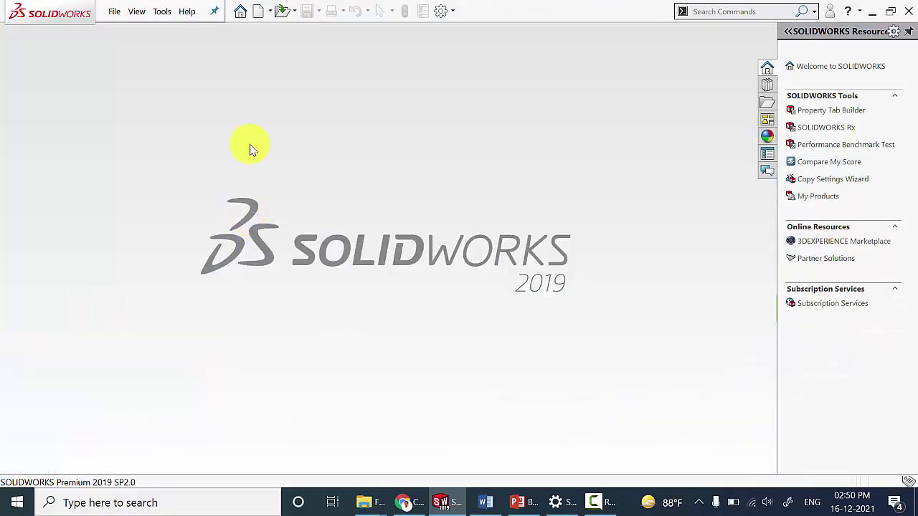
Create a new part and open a sketch on the Top Plane
{"action": "key", "text": "ctrl+n"}
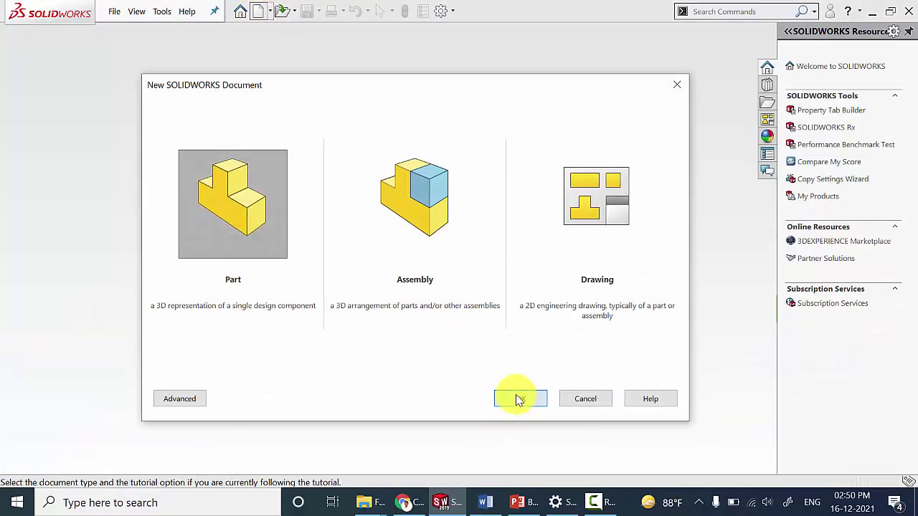
{"action": "key", "text": "Return"}
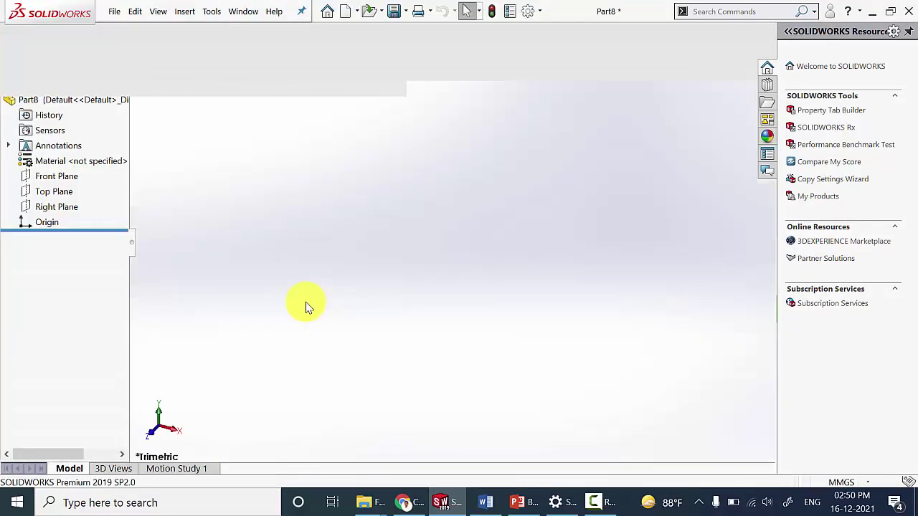
{"action": "left_click", "coordinate": [62, 249]}
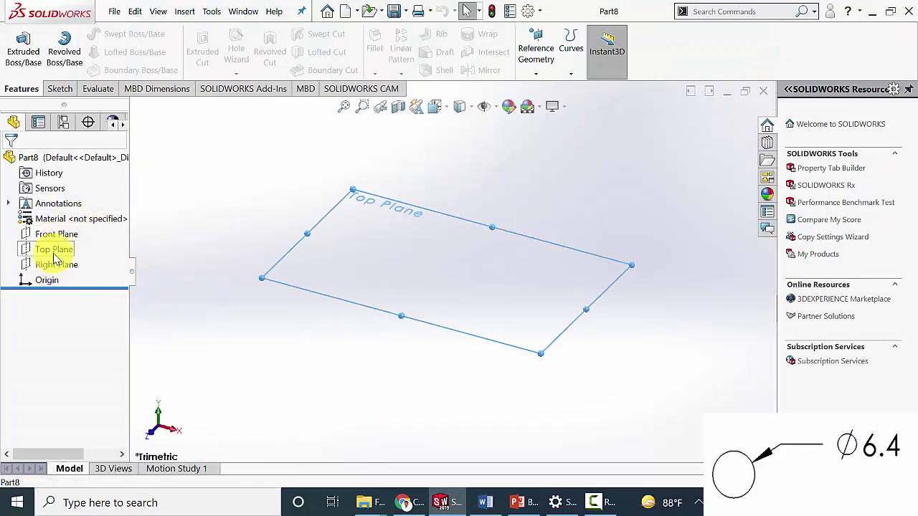
{"action": "left_click", "coordinate": [65, 243]}
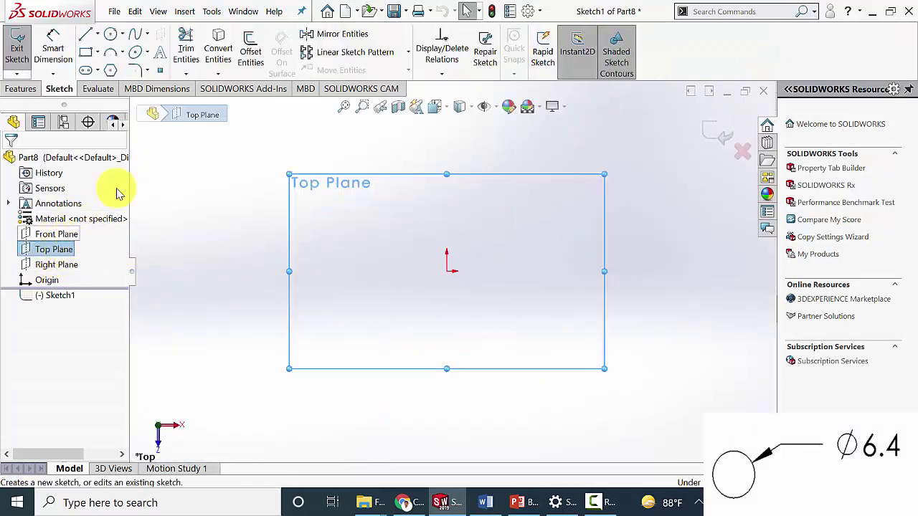
Sketch a near-semicircular three-point arc of about 48 mm radius over the origin, with its endpoints level
{"action": "left_click", "coordinate": [110, 51]}
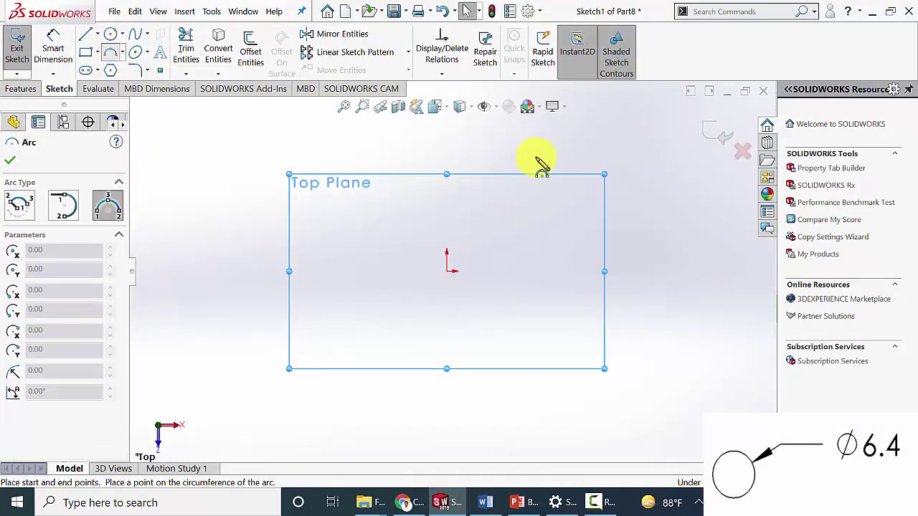
{"action": "left_click", "coordinate": [373, 271]}
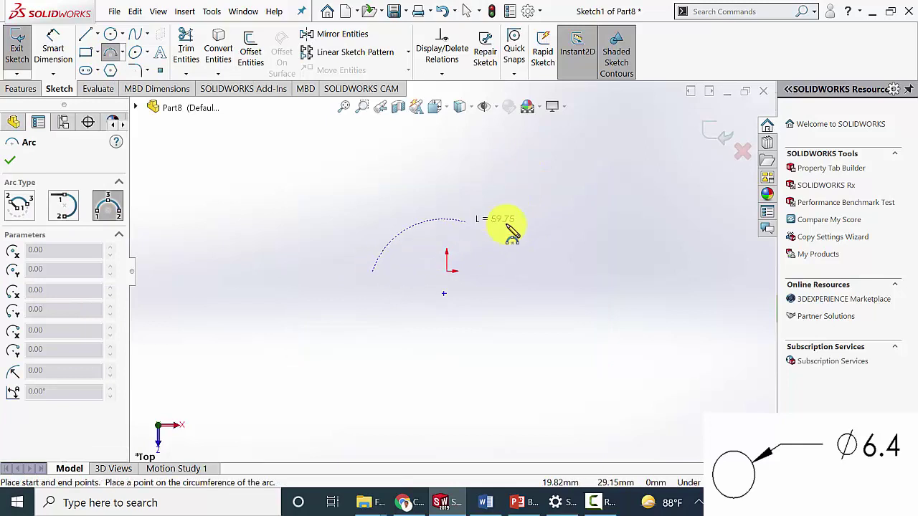
{"action": "left_click", "coordinate": [543, 271]}
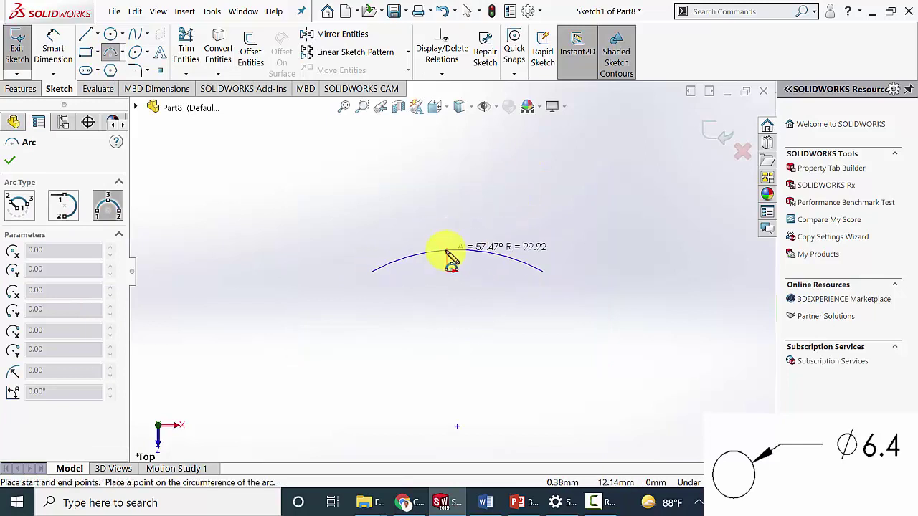
{"action": "left_click", "coordinate": [440, 191]}
{"action": "key", "text": "Escape"}
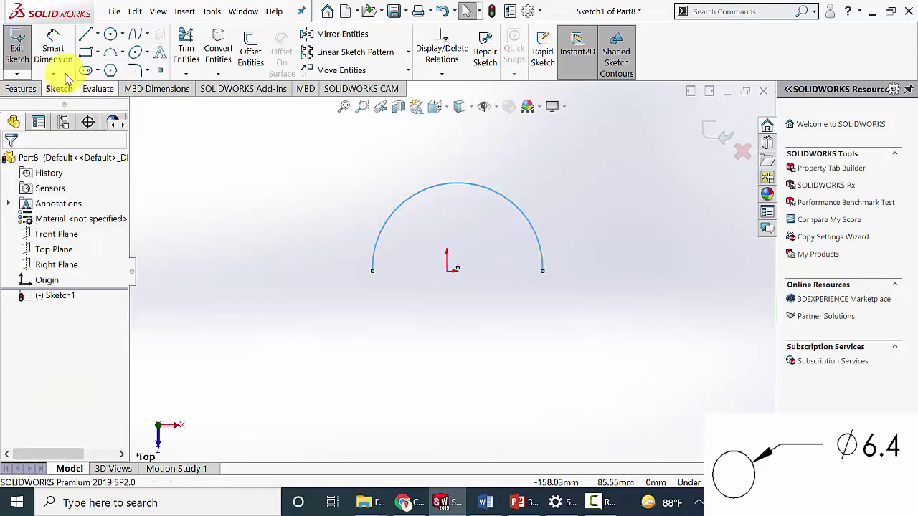
Dimension the arc's radius as 6.4/2 mm
{"action": "left_click", "coordinate": [57, 52]}
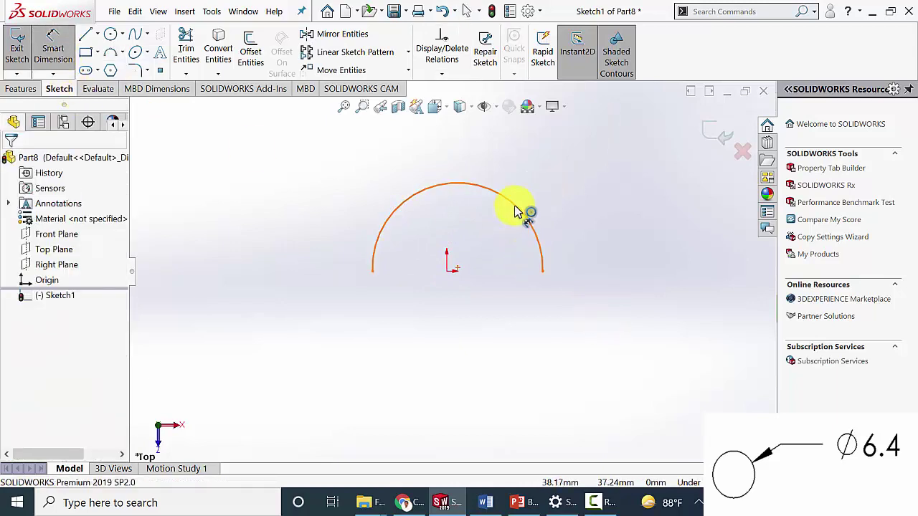
{"action": "left_click", "coordinate": [582, 191]}
{"action": "left_click", "coordinate": [616, 179]}
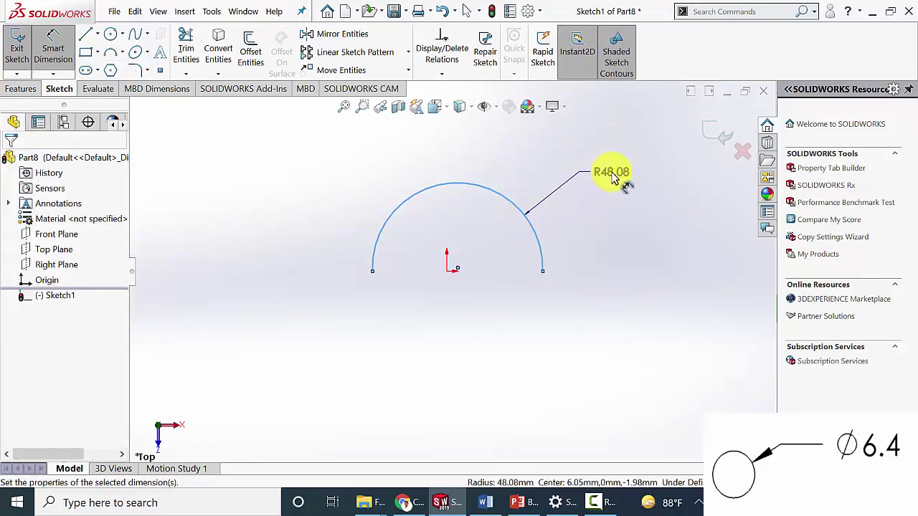
{"action": "type", "text": "6."}
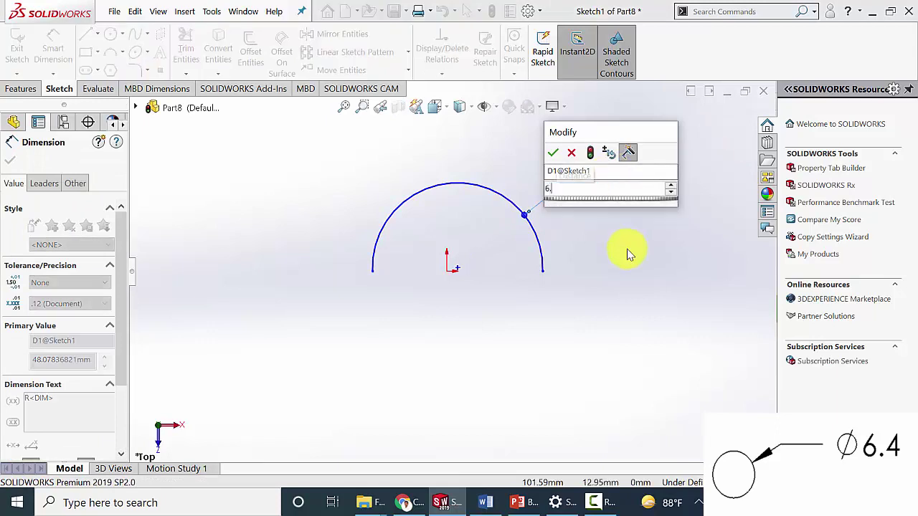
{"action": "type", "text": "4/2"}
{"action": "key", "text": "Return"}
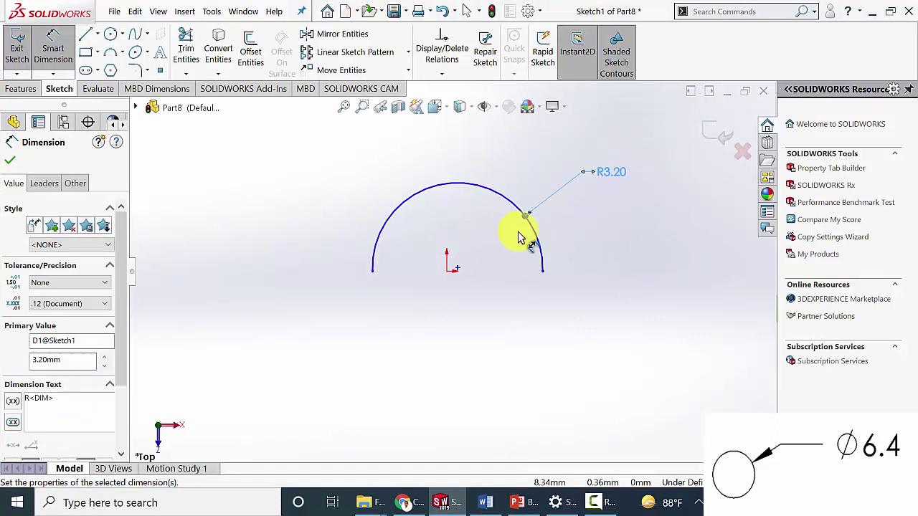
{"action": "left_click", "coordinate": [459, 273]}
{"action": "key", "text": "Escape"}
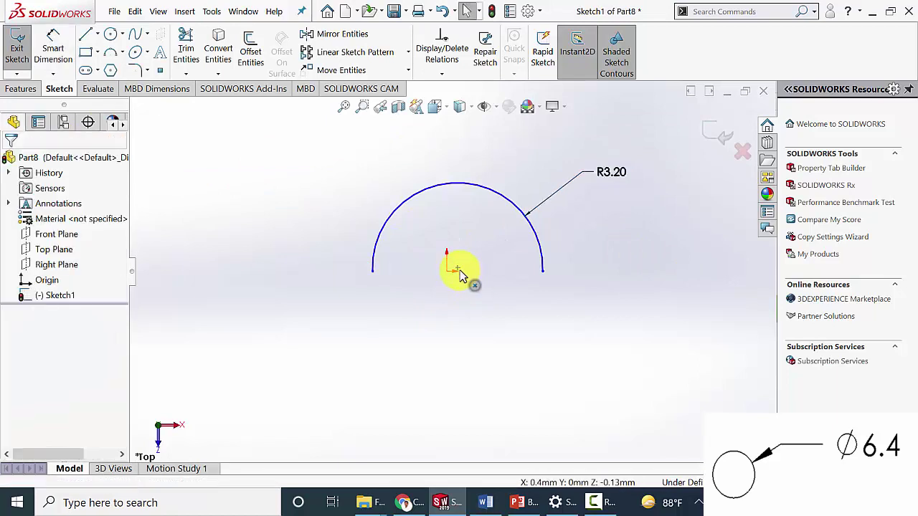
Make the arc's centre point coincident with the sketch origin
{"action": "left_click", "coordinate": [458, 271]}
{"action": "left_click", "coordinate": [447, 271], "text": "ctrl"}
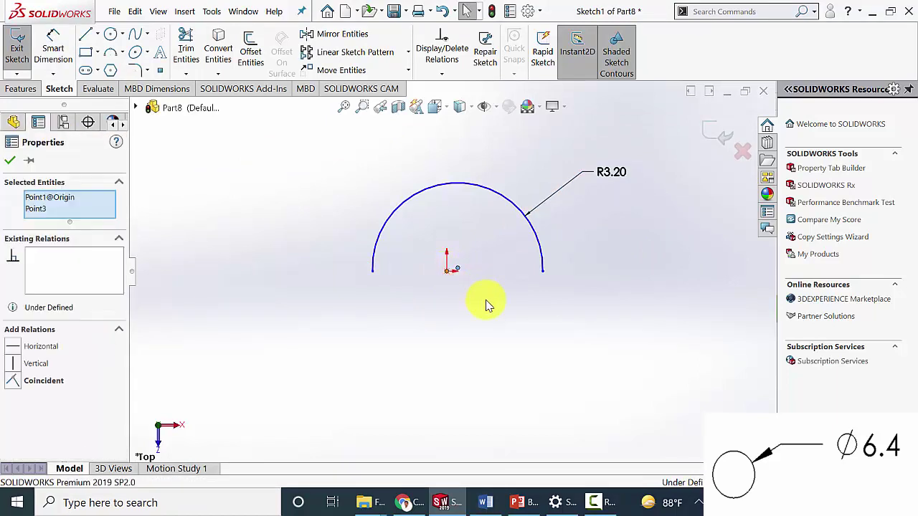
{"action": "left_click", "coordinate": [18, 381]}
{"action": "left_click", "coordinate": [10, 164]}
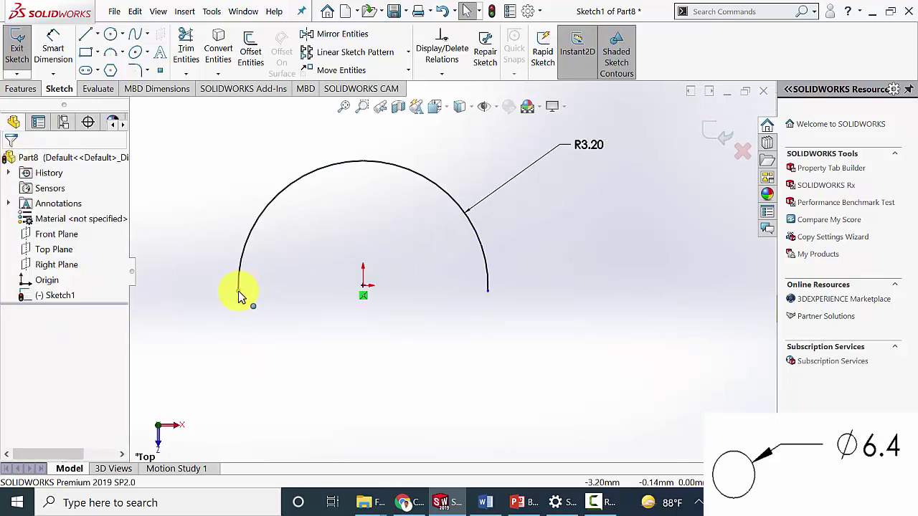
Add a Horizontal relation between the arc's two endpoints and its centre point
{"action": "left_click", "coordinate": [240, 291]}
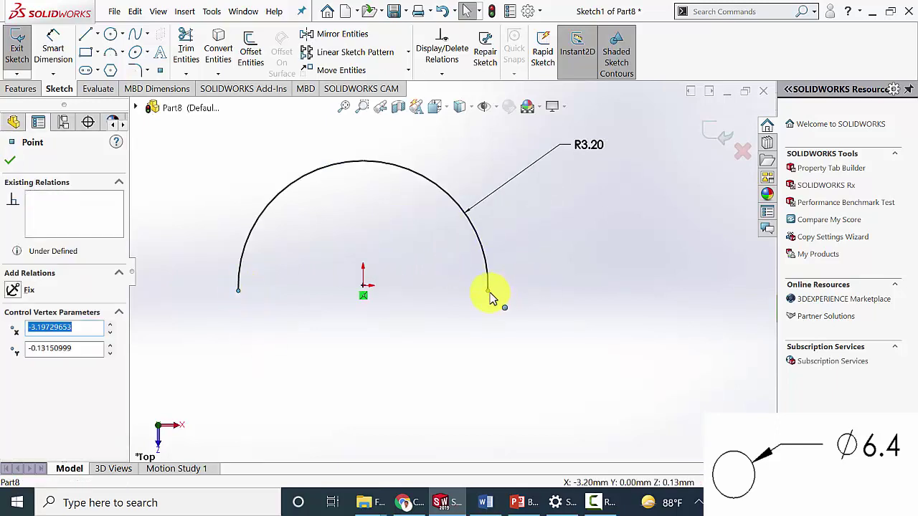
{"action": "left_click", "coordinate": [488, 291], "text": "ctrl"}
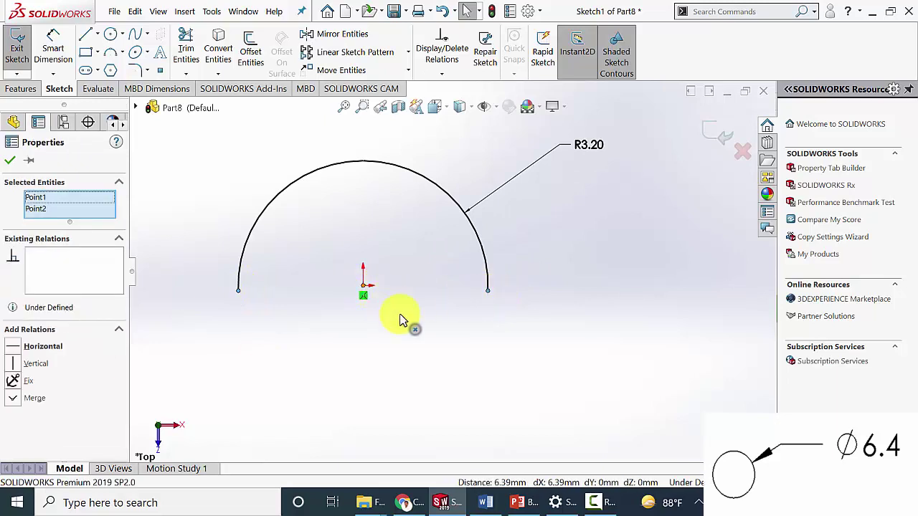
{"action": "left_click", "coordinate": [364, 293], "text": "ctrl"}
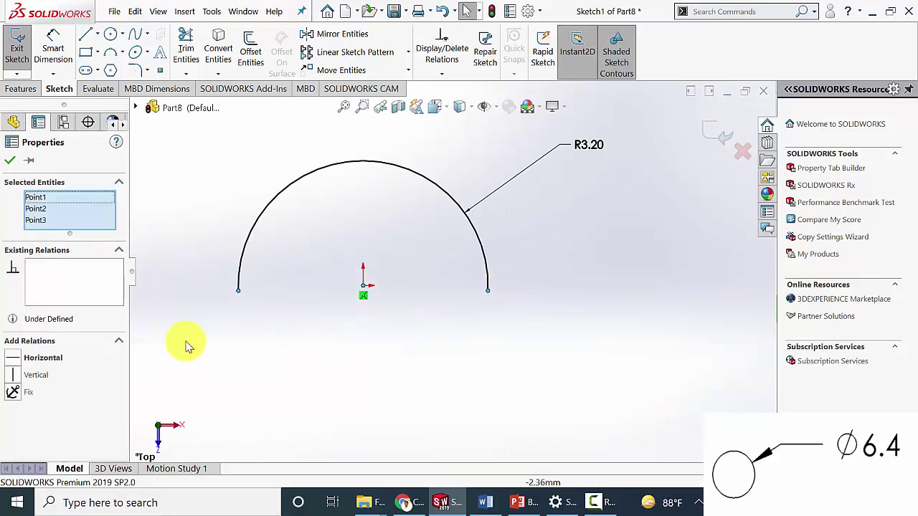
{"action": "left_click", "coordinate": [15, 358]}
{"action": "left_click", "coordinate": [12, 161]}
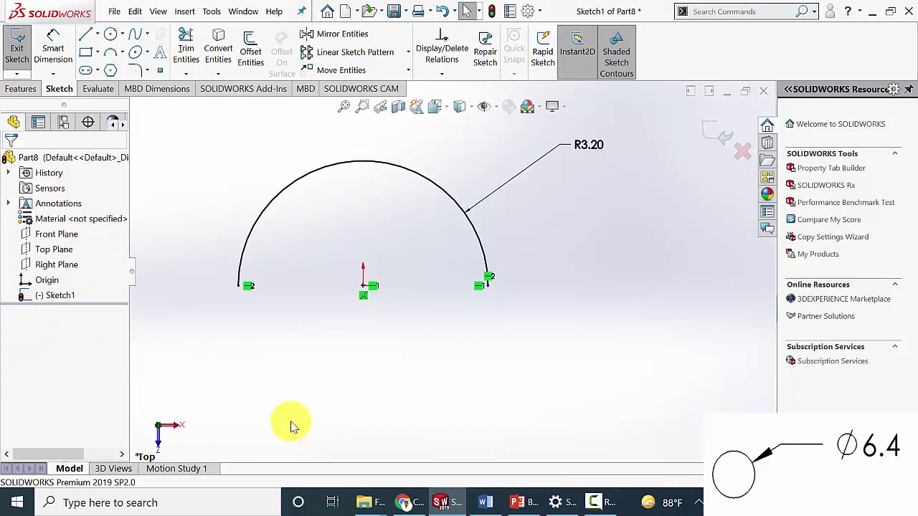
Close the semicircle with a straight line joining the arc's two endpoints
{"action": "left_click", "coordinate": [85, 34]}
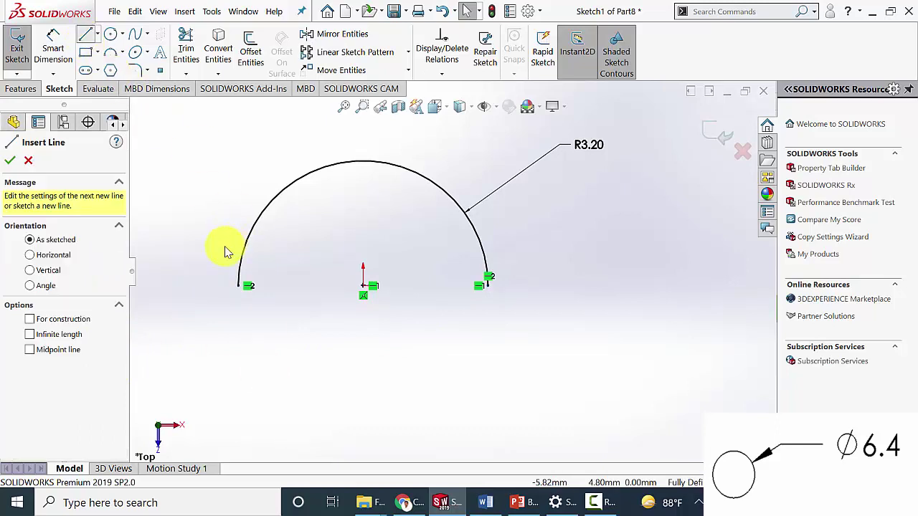
{"action": "left_click", "coordinate": [239, 285]}
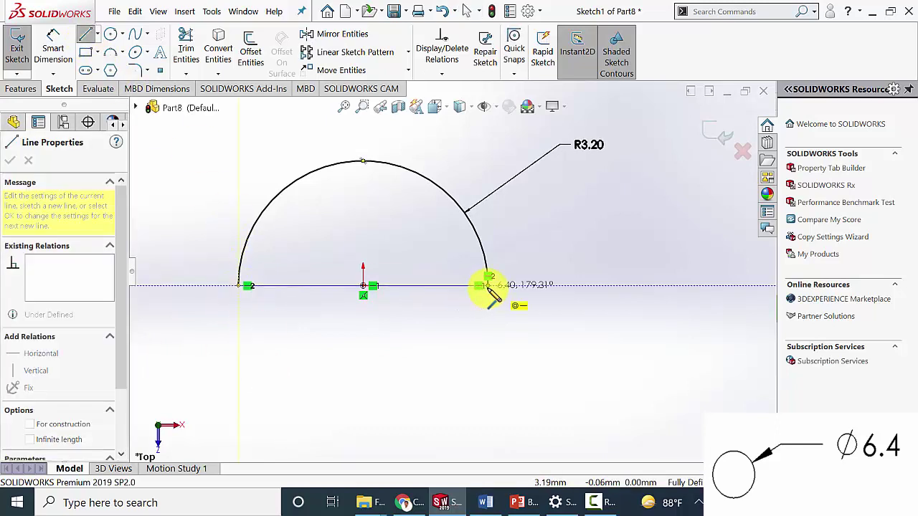
{"action": "left_click", "coordinate": [489, 285]}
{"action": "key", "text": "Escape"}
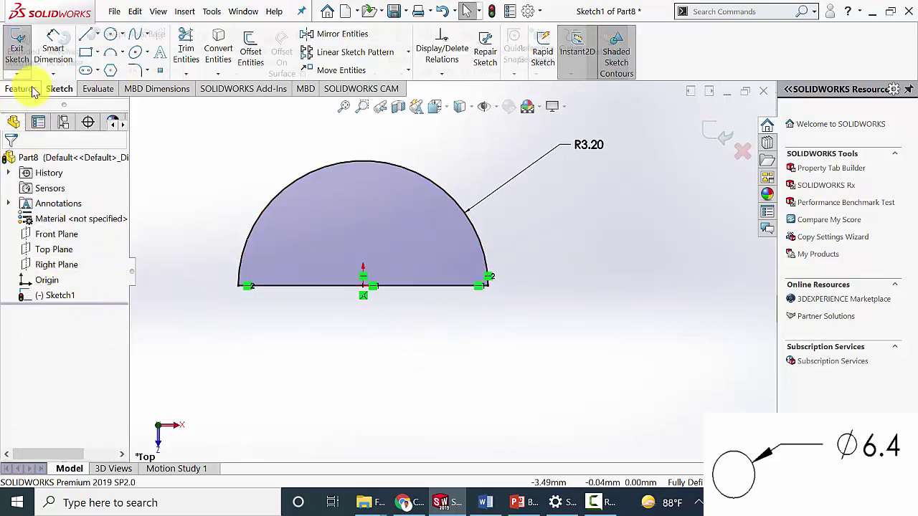
Revolve the semicircular profile 360 degrees about its straight diameter line into a solid ball
{"action": "left_click", "coordinate": [20, 88]}
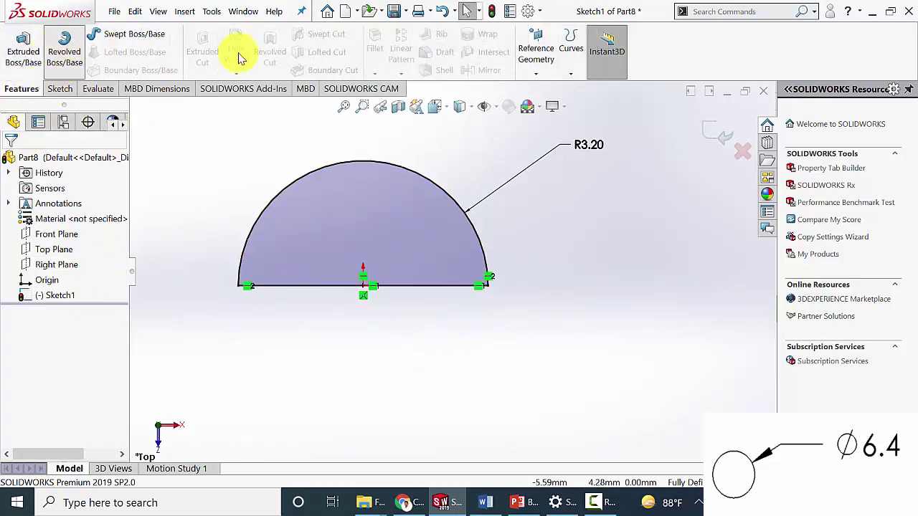
{"action": "left_click", "coordinate": [421, 305]}
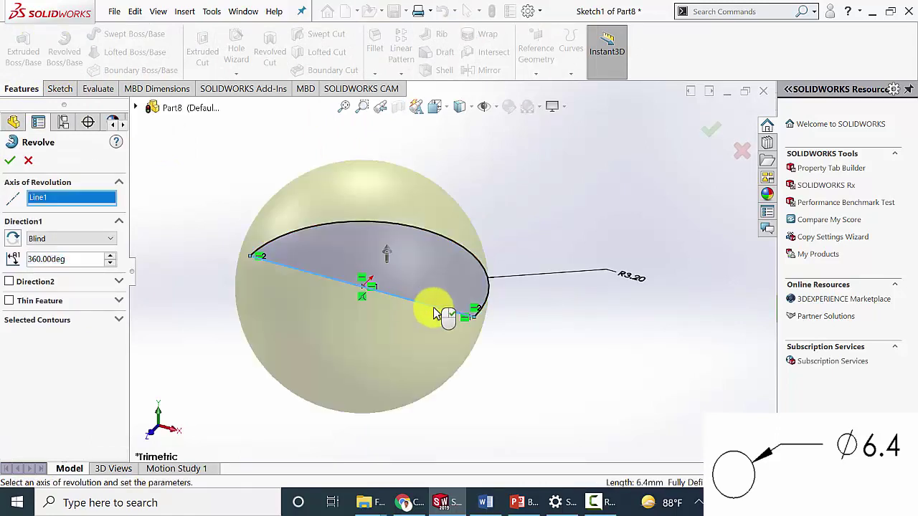
{"action": "left_click", "coordinate": [13, 161]}
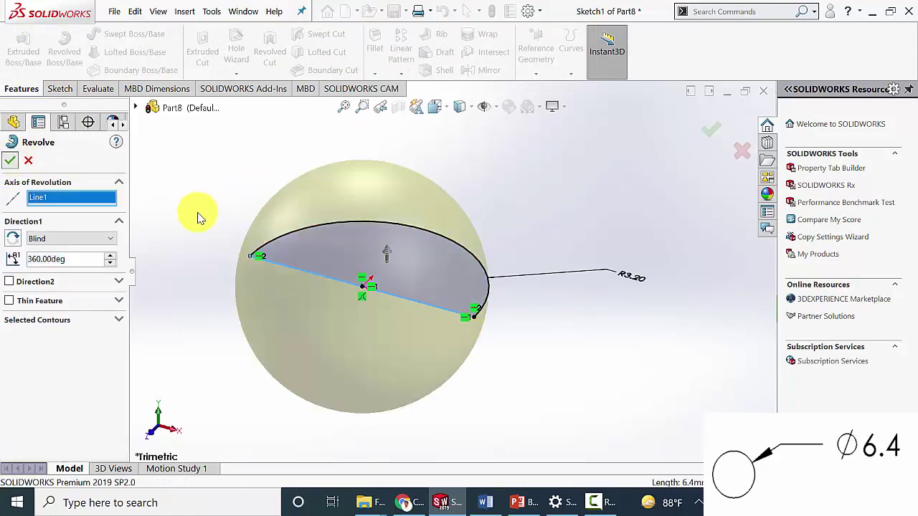
Save the ball part as 4 in the Bearing folder and close it
{"action": "left_click", "coordinate": [114, 11]}
{"action": "left_click", "coordinate": [163, 173]}
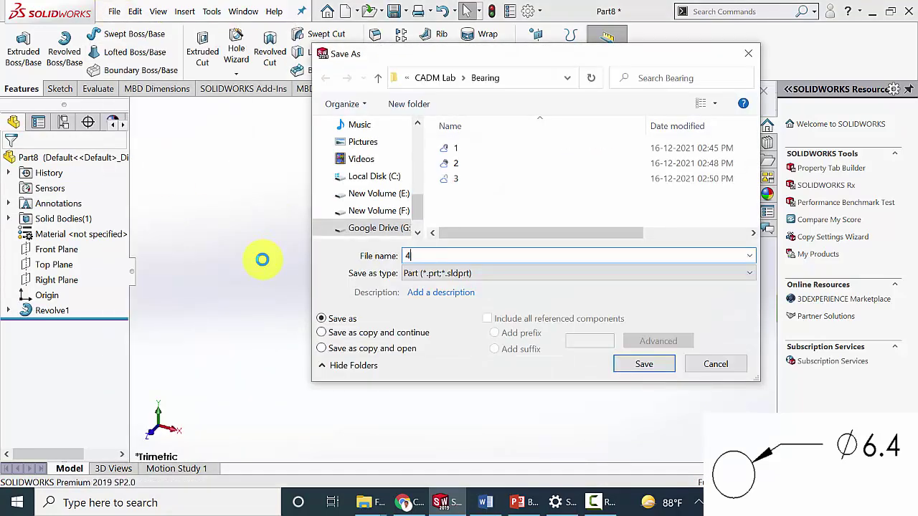
{"action": "key", "text": "Return"}
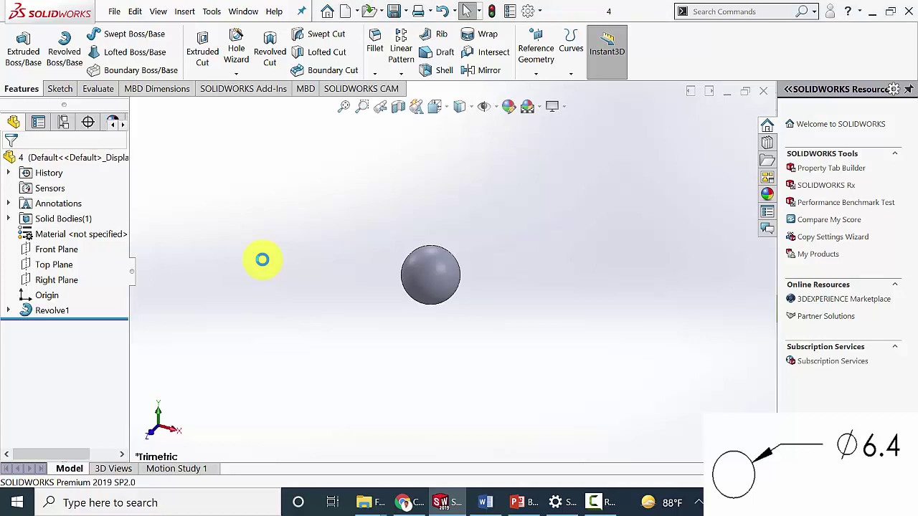
{"action": "left_click", "coordinate": [764, 93]}
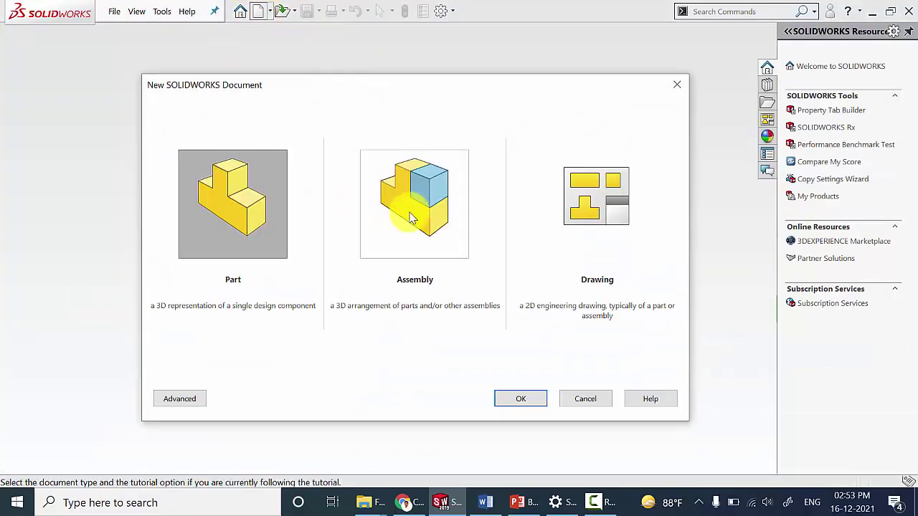
Create a new assembly and place part 1, the outer ring, as its first component
{"action": "left_click", "coordinate": [399, 225]}
{"action": "left_click", "coordinate": [523, 398]}
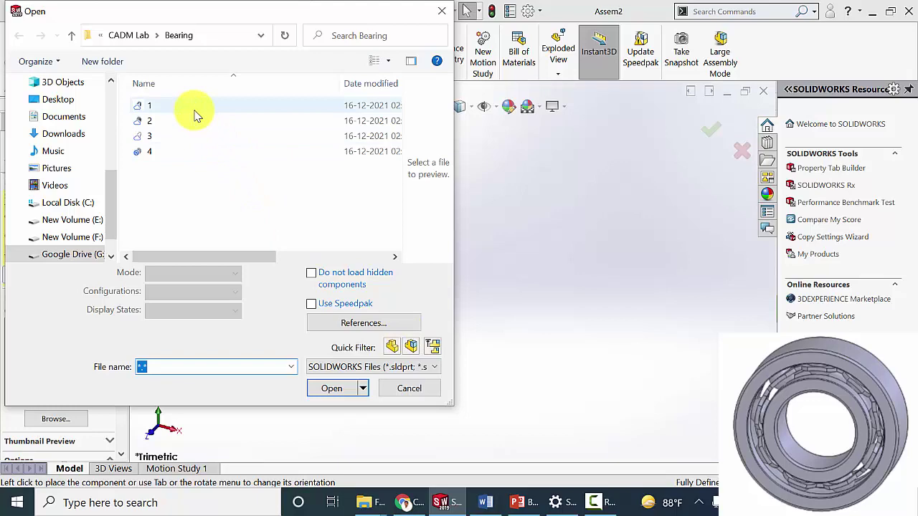
{"action": "left_click", "coordinate": [195, 109]}
{"action": "left_click", "coordinate": [330, 361]}
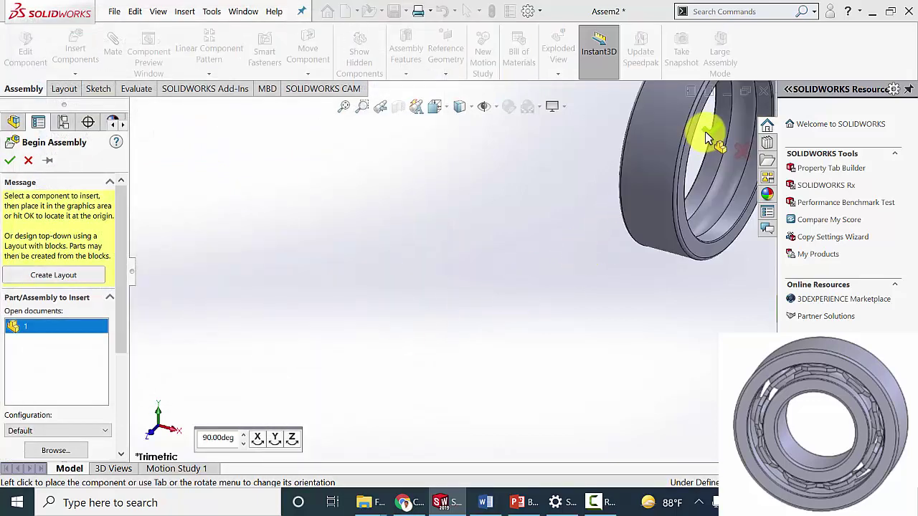
{"action": "left_click", "coordinate": [479, 241]}
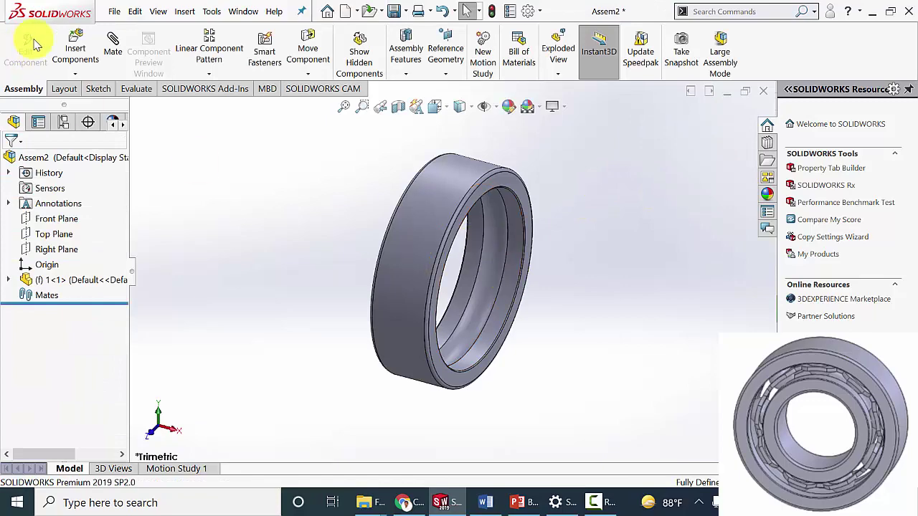
Insert part 2, the grooved inner ring, from the Bearing folder and place it beside the outer ring
{"action": "left_click", "coordinate": [63, 46]}
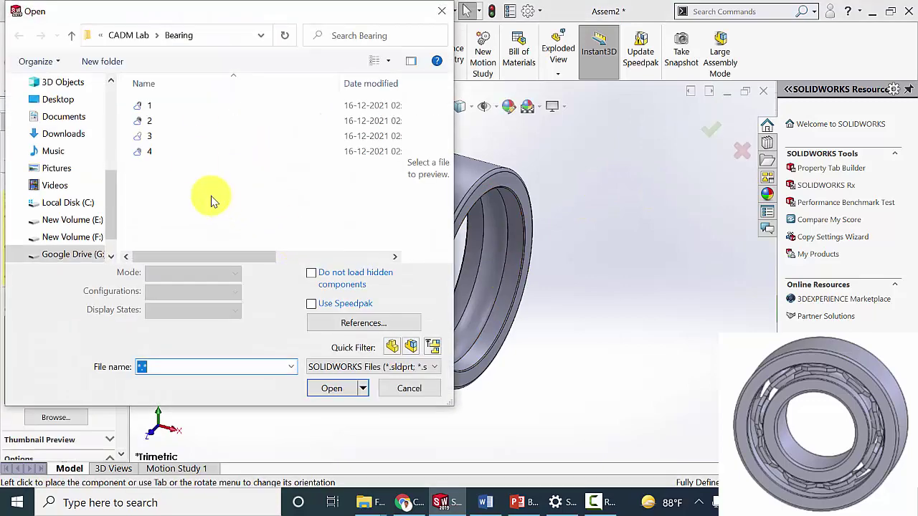
{"action": "left_click", "coordinate": [157, 120]}
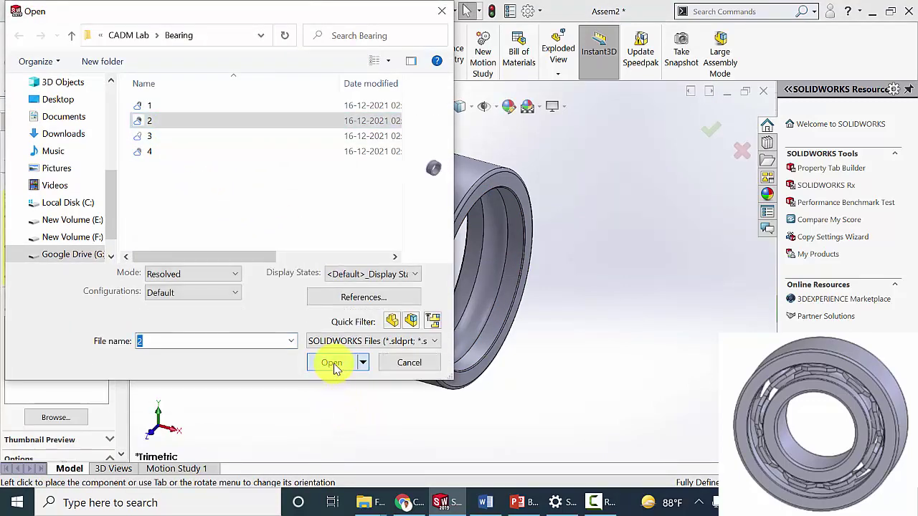
{"action": "left_click", "coordinate": [330, 362]}
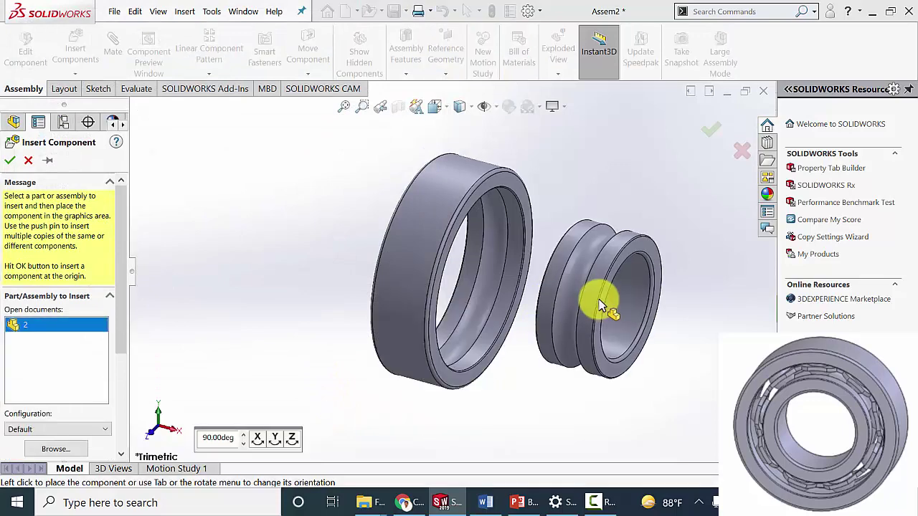
{"action": "left_click", "coordinate": [599, 299]}
Mate the inner ring concentric with the outer ring and make their front side faces coincident
{"action": "left_click", "coordinate": [113, 41]}
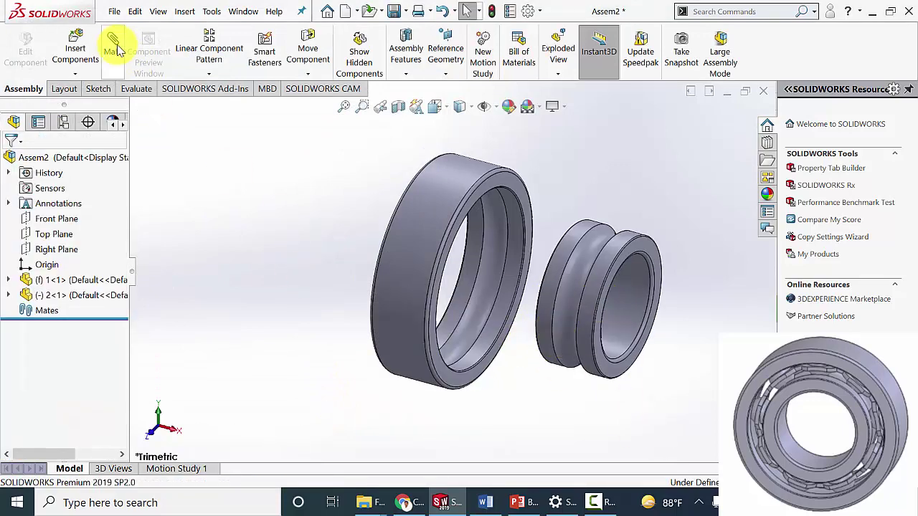
{"action": "left_click", "coordinate": [474, 264]}
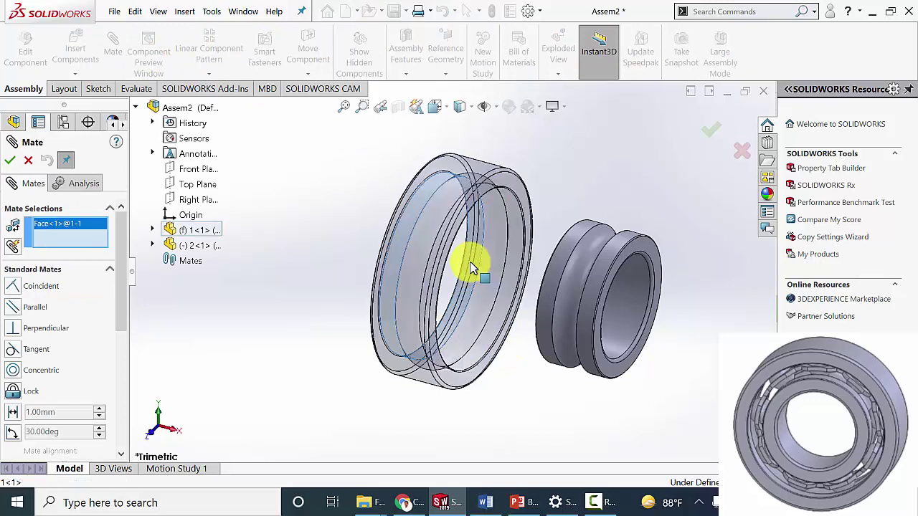
{"action": "left_click", "coordinate": [583, 243]}
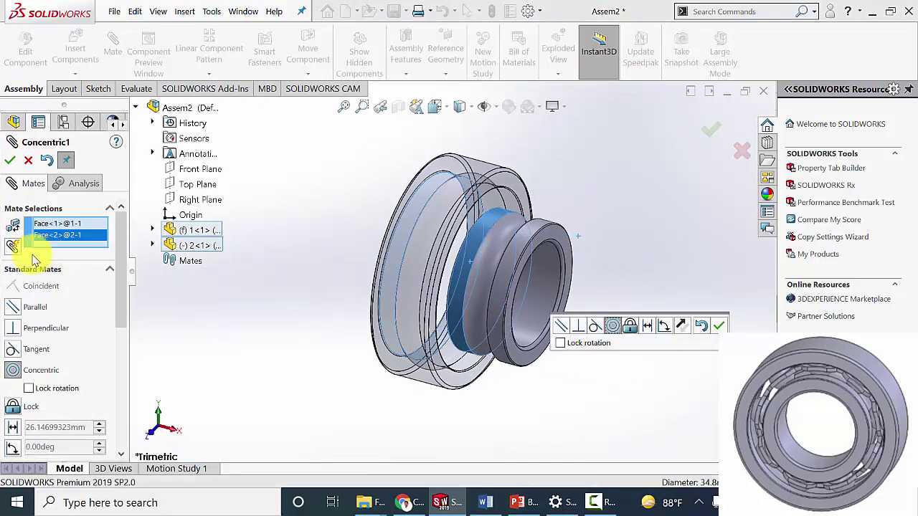
{"action": "left_click", "coordinate": [10, 161]}
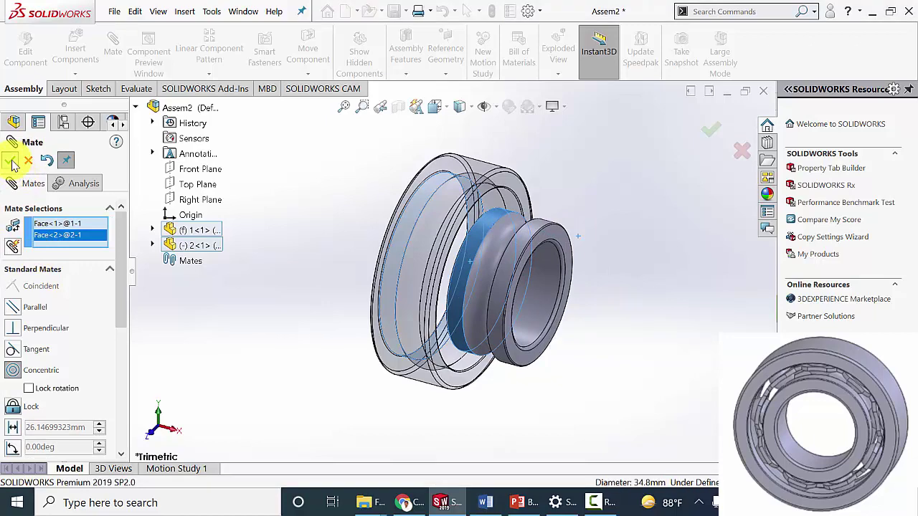
{"action": "left_click", "coordinate": [483, 194]}
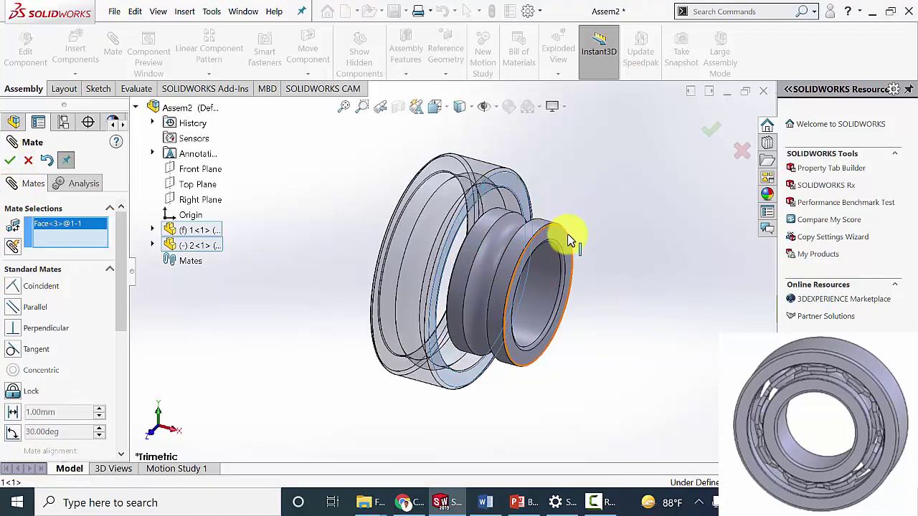
{"action": "left_click", "coordinate": [563, 242]}
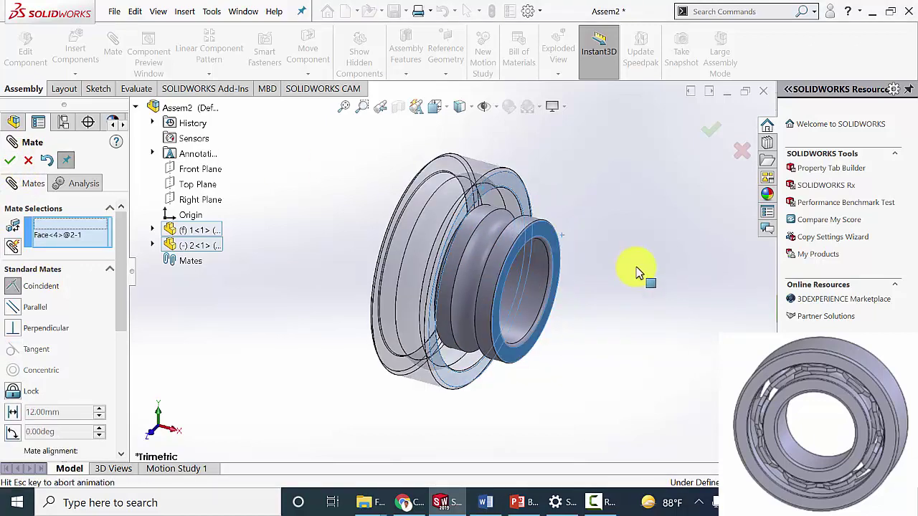
{"action": "left_click", "coordinate": [10, 161]}
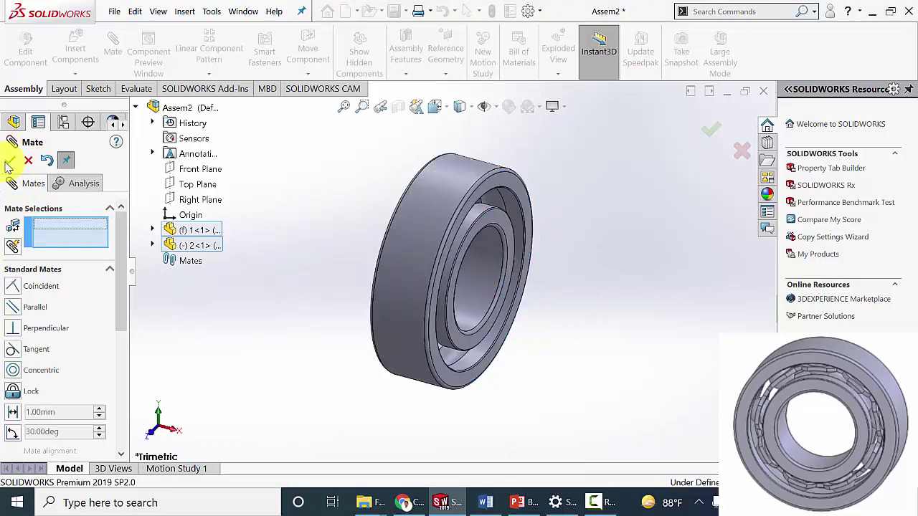
Insert part 4, the ball, from the Bearing folder and place it beside the rings
{"action": "left_click", "coordinate": [76, 48]}
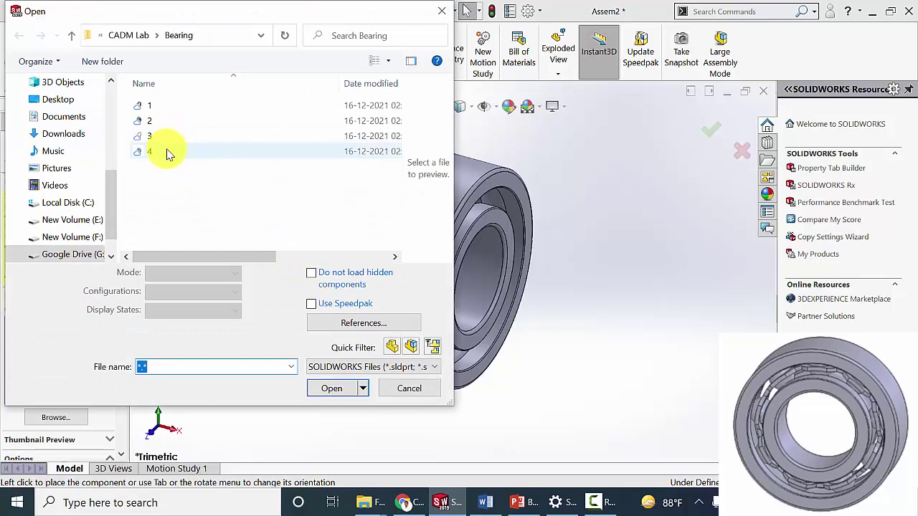
{"action": "left_click", "coordinate": [166, 153]}
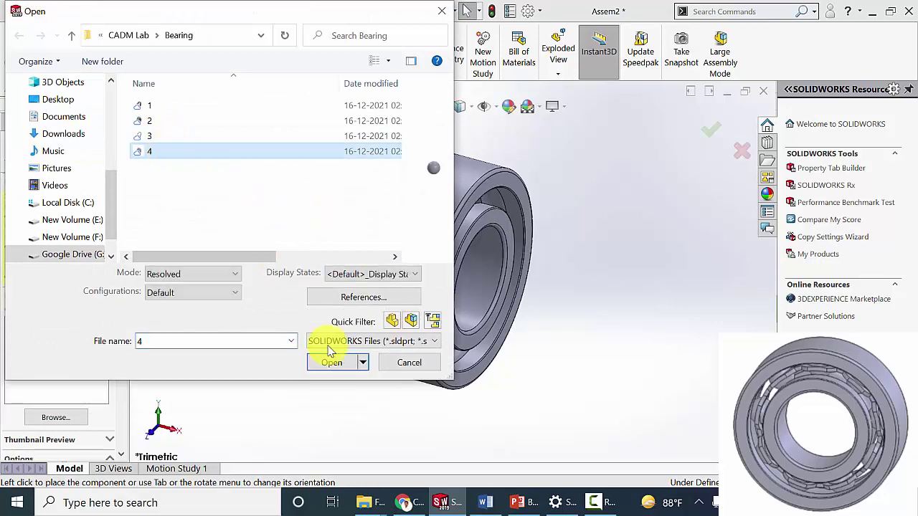
{"action": "left_click", "coordinate": [332, 363]}
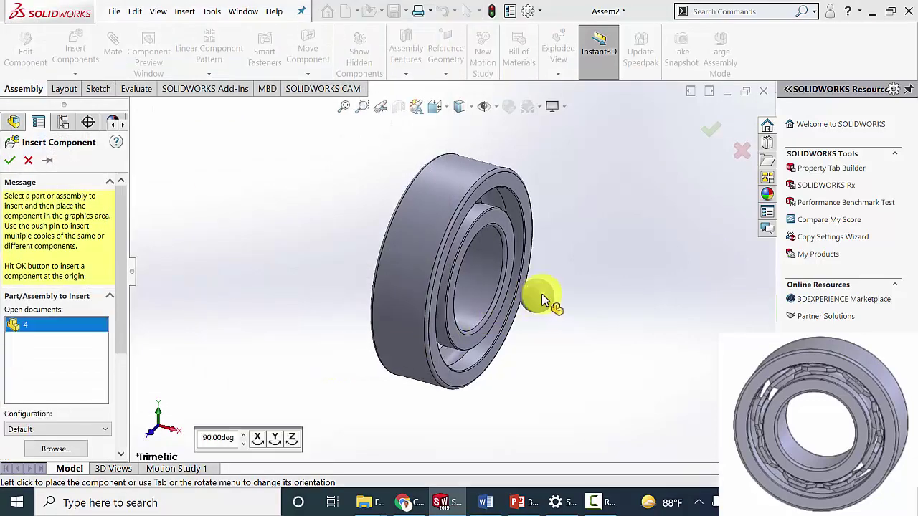
{"action": "left_click", "coordinate": [192, 290]}
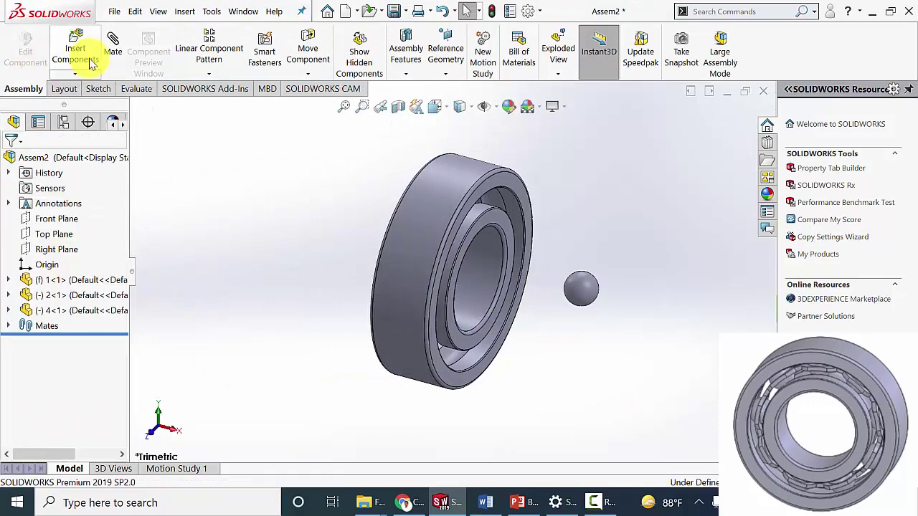
Mate the ball's Top Plane and Right Plane coincident with the assembly's Top Plane and Right Plane
{"action": "right_click_drag", "start_coordinate": [178, 125], "coordinate": [164, 160]}
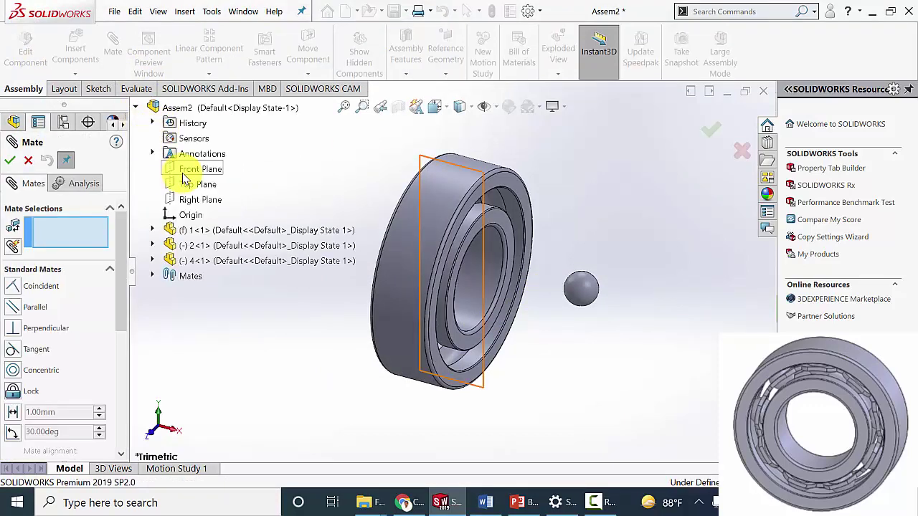
{"action": "left_click", "coordinate": [185, 185]}
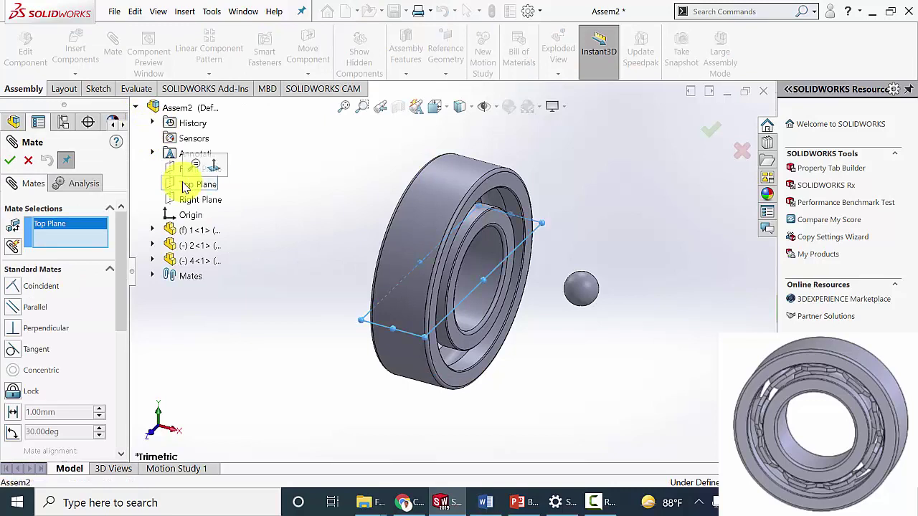
{"action": "left_click", "coordinate": [152, 261]}
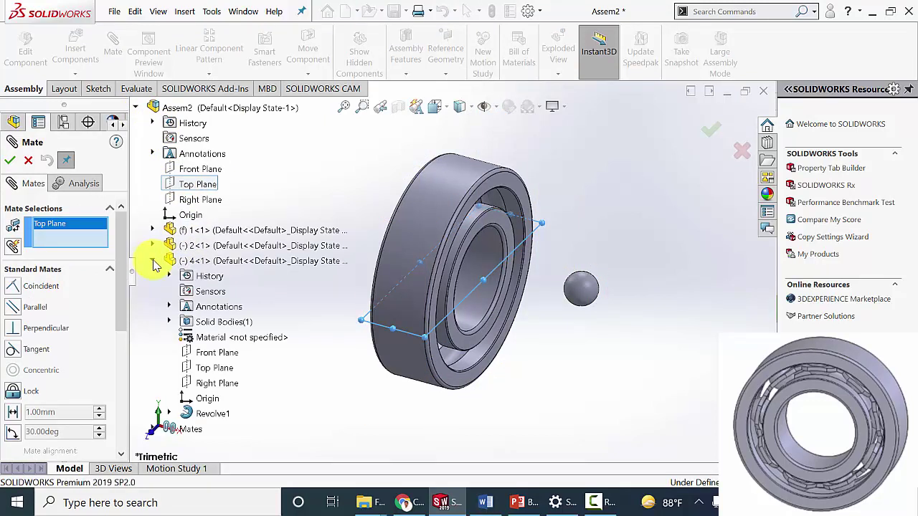
{"action": "left_click", "coordinate": [213, 371]}
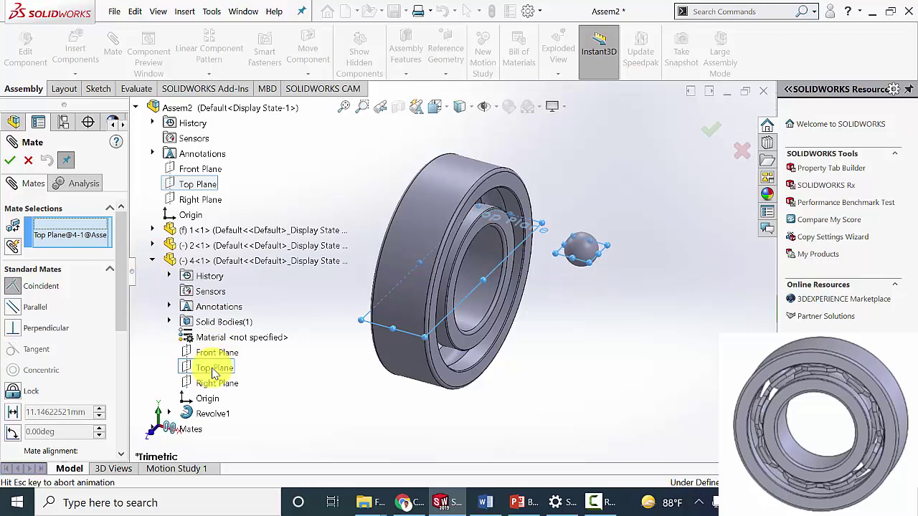
{"action": "left_click", "coordinate": [10, 160]}
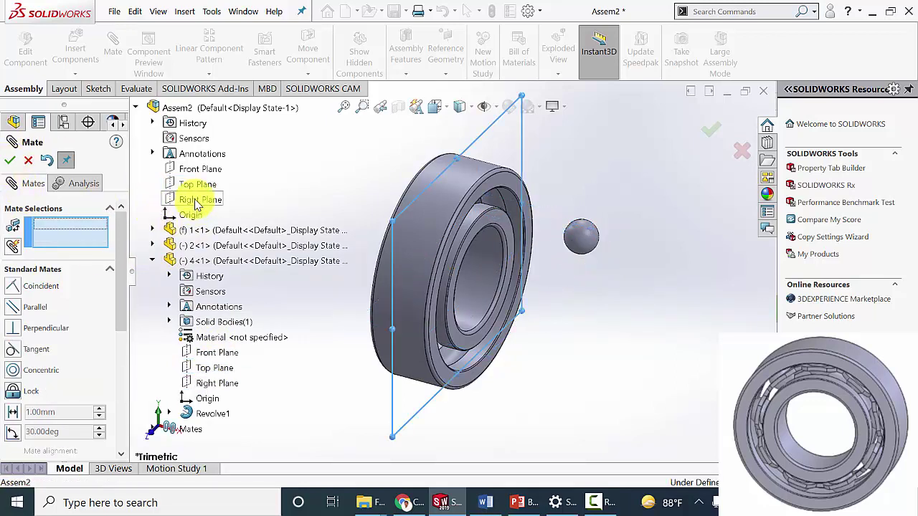
{"action": "left_click", "coordinate": [198, 201]}
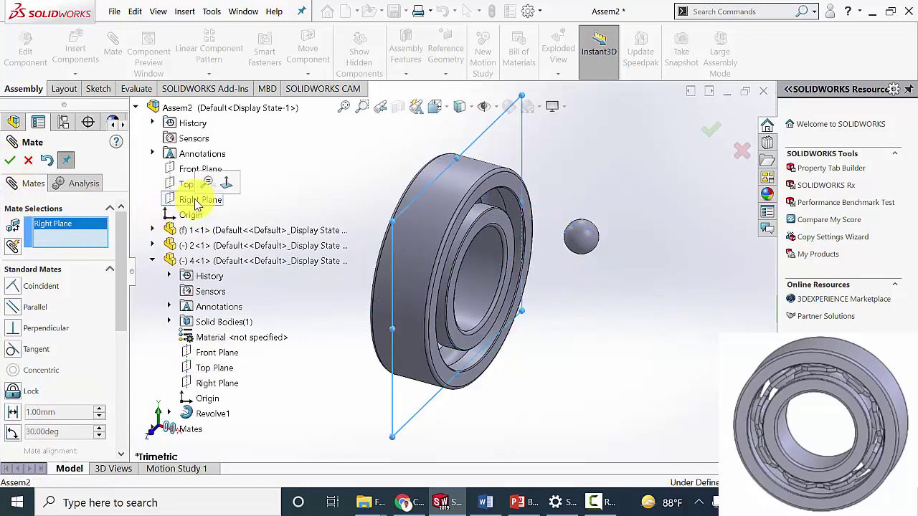
{"action": "left_click", "coordinate": [214, 385]}
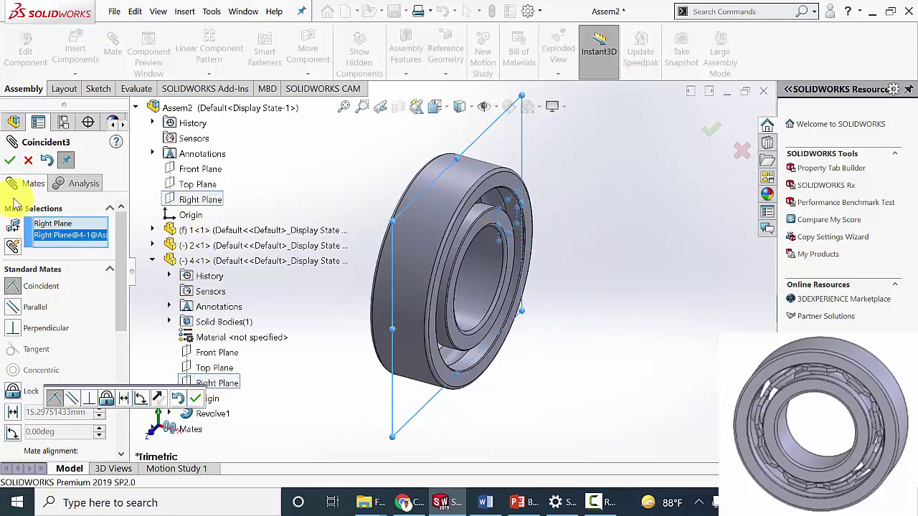
{"action": "left_click", "coordinate": [10, 162]}
Add a tangent mate between the ball and the outer ring's inner groove face
{"action": "mouse_move", "coordinate": [547, 305]}
{"action": "middle_mouse_down"}
{"action": "mouse_move", "coordinate": [497, 287]}
{"action": "mouse_move", "coordinate": [467, 300]}
{"action": "mouse_move", "coordinate": [506, 314]}
{"action": "mouse_move", "coordinate": [540, 289]}
{"action": "middle_mouse_up"}
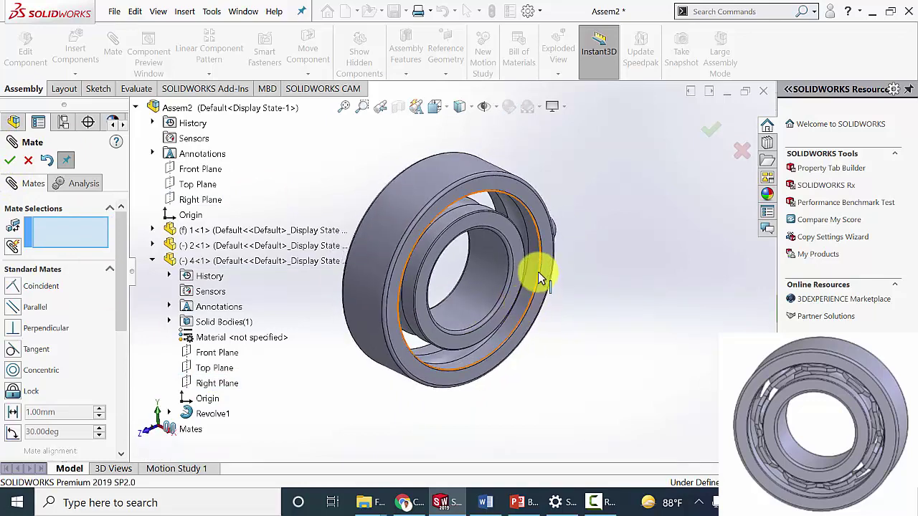
{"action": "left_click", "coordinate": [522, 234]}
{"action": "middle_click_drag", "start_coordinate": [593, 275], "coordinate": [565, 219]}
{"action": "left_click", "coordinate": [565, 230]}
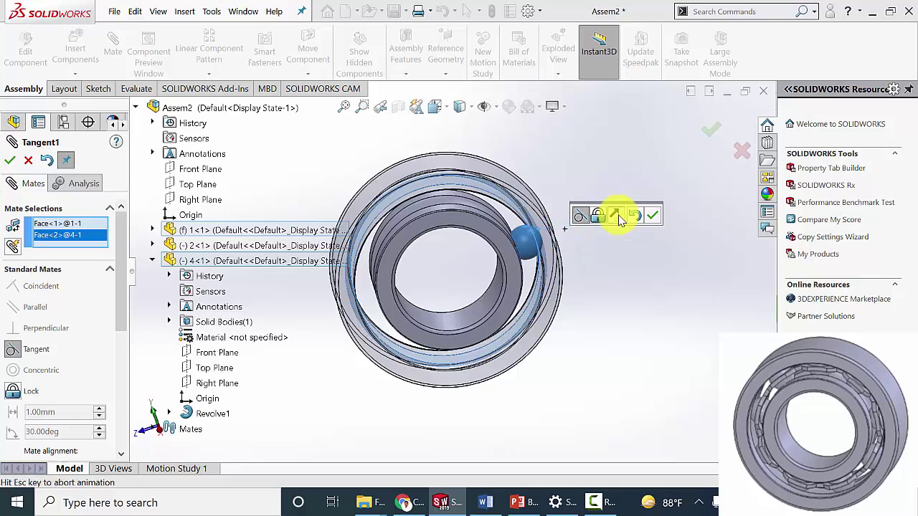
{"action": "left_click", "coordinate": [653, 216]}
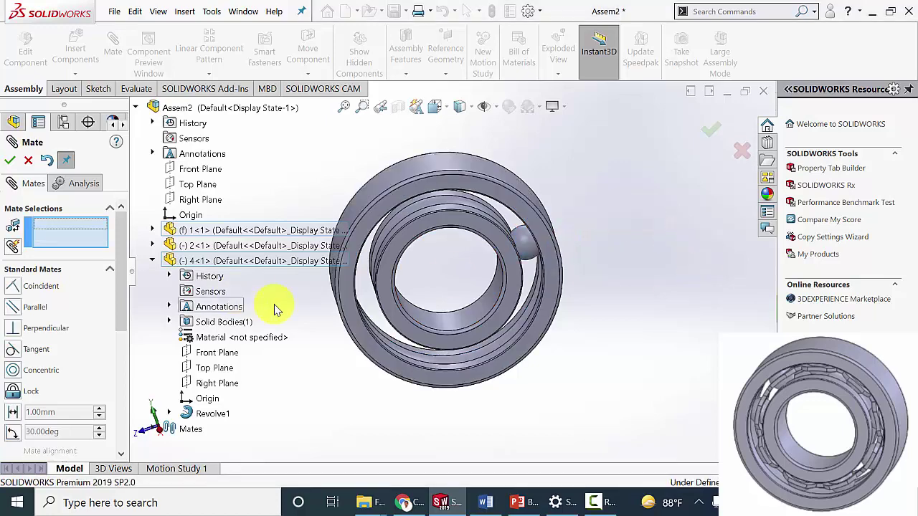
{"action": "key", "text": "Escape"}
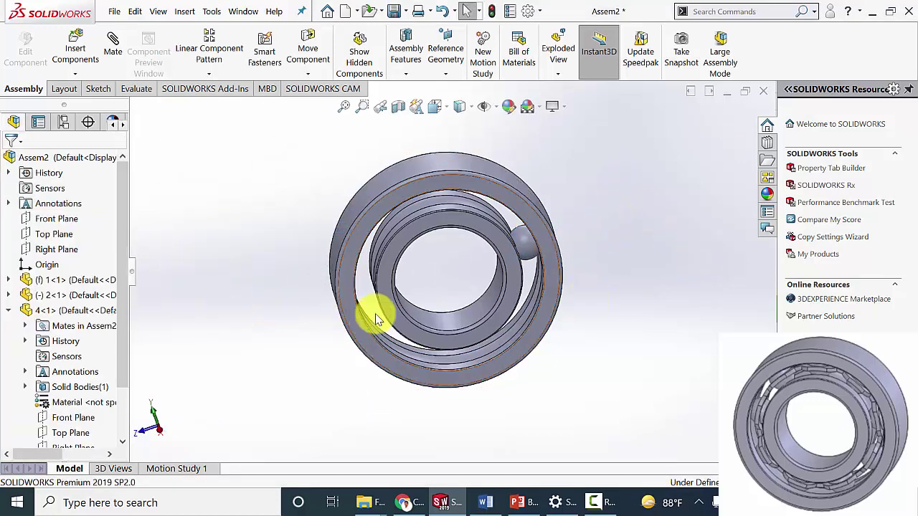
Create a circular component pattern of the ball around the inner ring's circular edge with 9 equally spaced instances over 360 degrees
{"action": "middle_click_drag", "start_coordinate": [308, 338], "coordinate": [328, 352]}
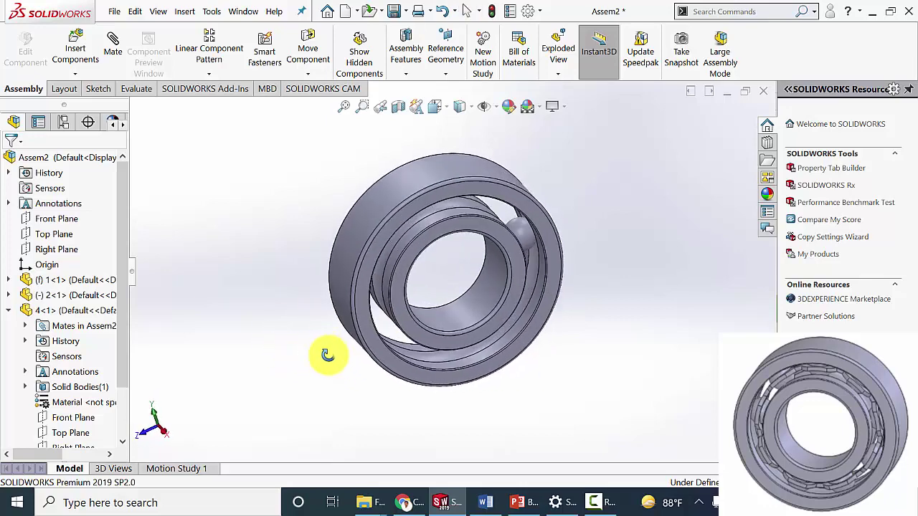
{"action": "left_click", "coordinate": [209, 75]}
{"action": "left_click", "coordinate": [236, 164]}
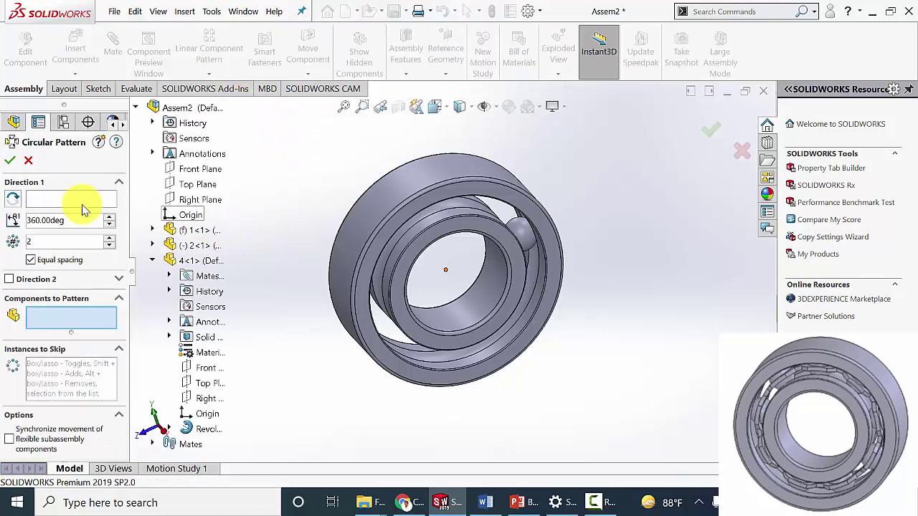
{"action": "left_click", "coordinate": [72, 200]}
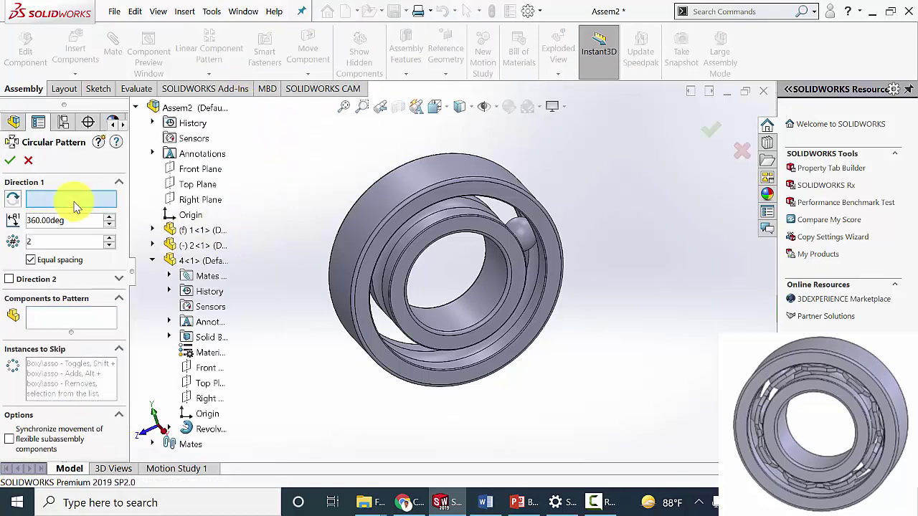
{"action": "left_click", "coordinate": [512, 241]}
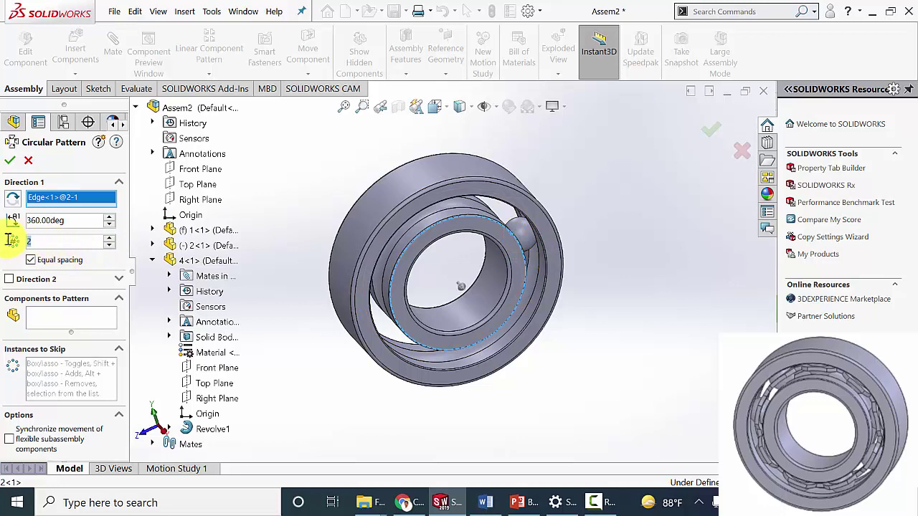
{"action": "left_click", "coordinate": [61, 323]}
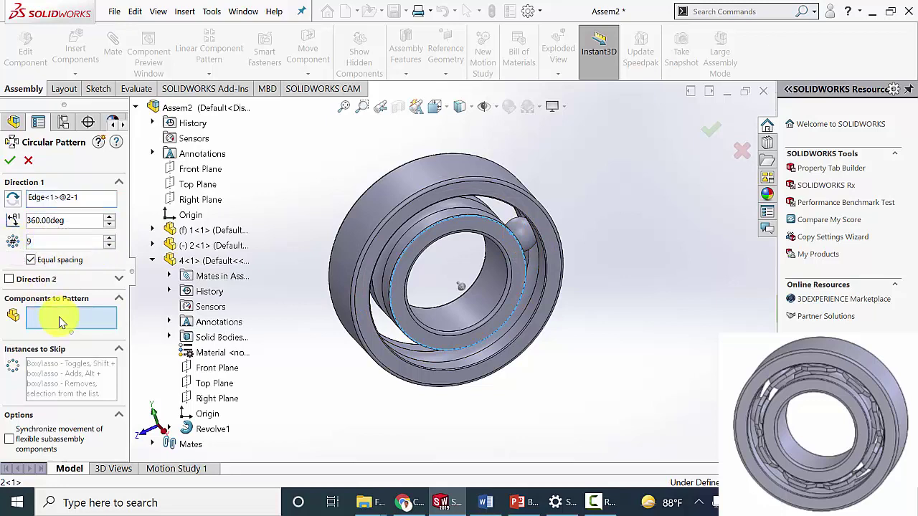
{"action": "left_click", "coordinate": [524, 231]}
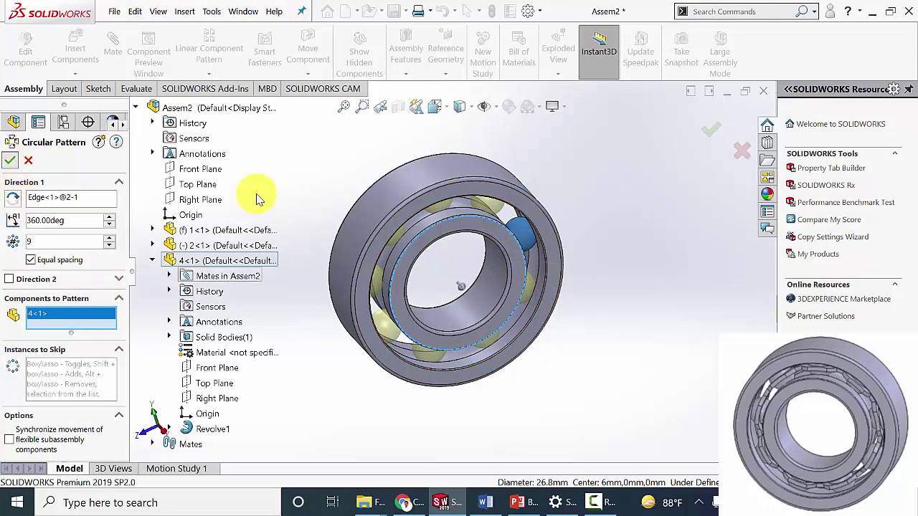
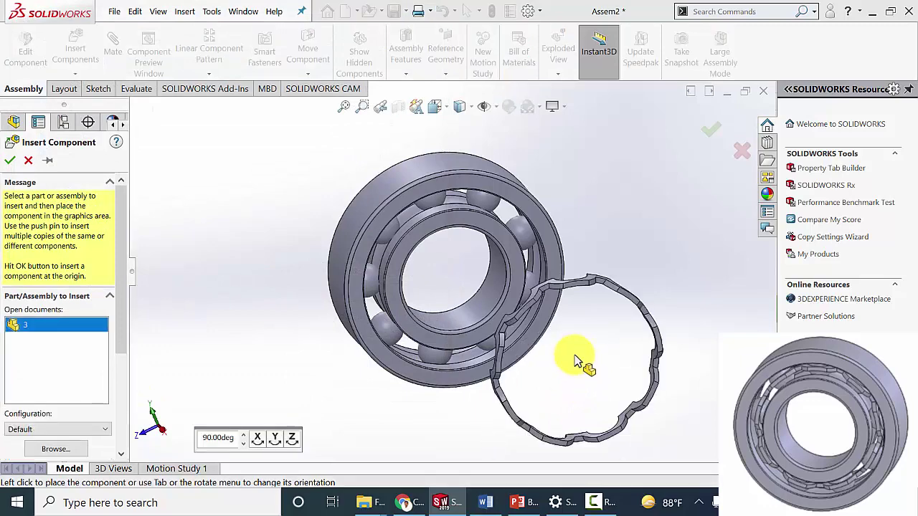
Place part 3, the cage, in front of the bearing and mate it concentric with the outer ring's outer cylindrical face
{"action": "middle_click_drag", "start_coordinate": [584, 352], "coordinate": [538, 328]}
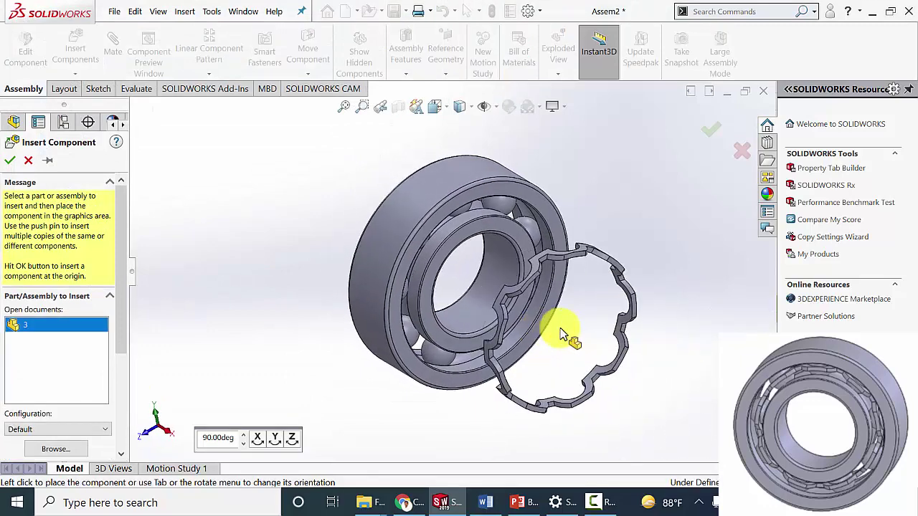
{"action": "left_click", "coordinate": [560, 328]}
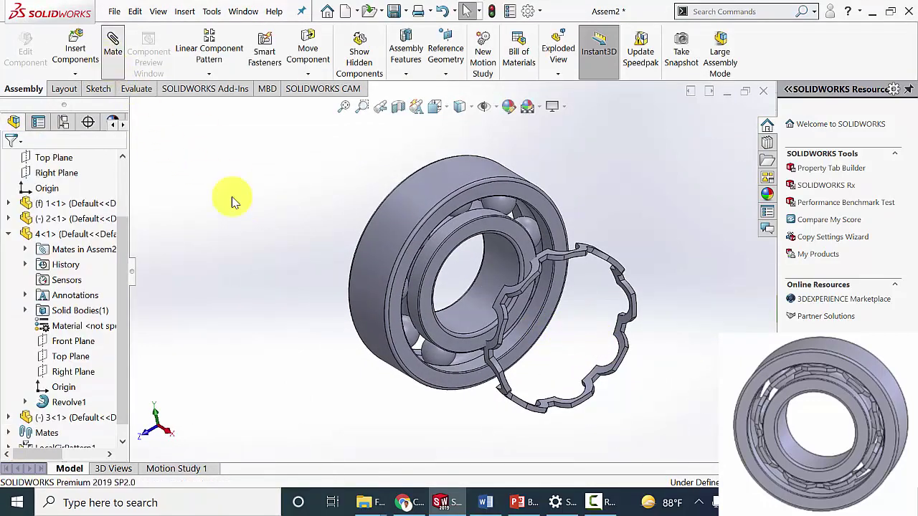
{"action": "middle_click_drag", "start_coordinate": [268, 349], "coordinate": [364, 244]}
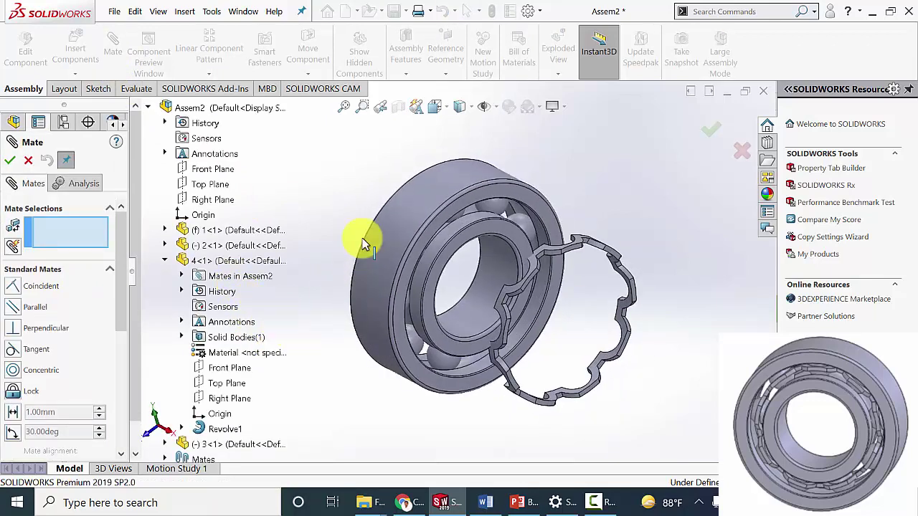
{"action": "left_click", "coordinate": [418, 202]}
{"action": "scroll", "coordinate": [553, 246], "scroll_direction": "down", "scroll_amount": 5}
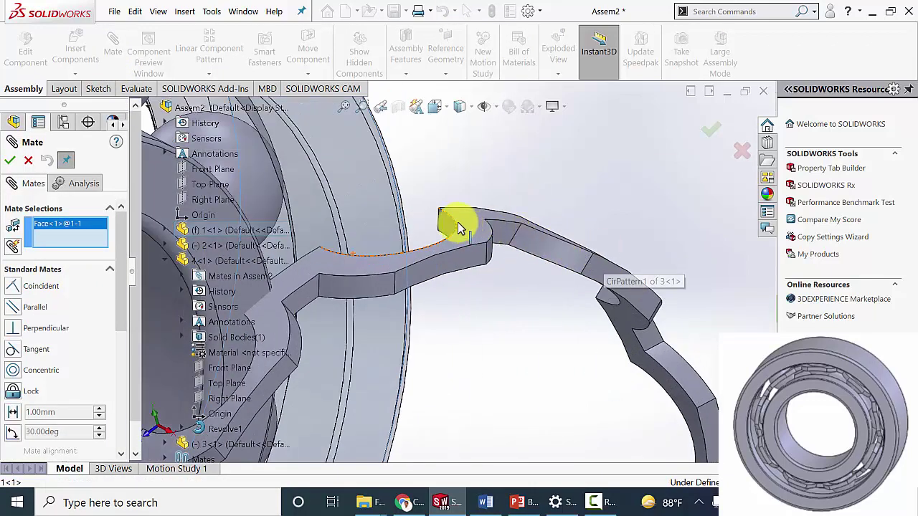
{"action": "left_click", "coordinate": [472, 226]}
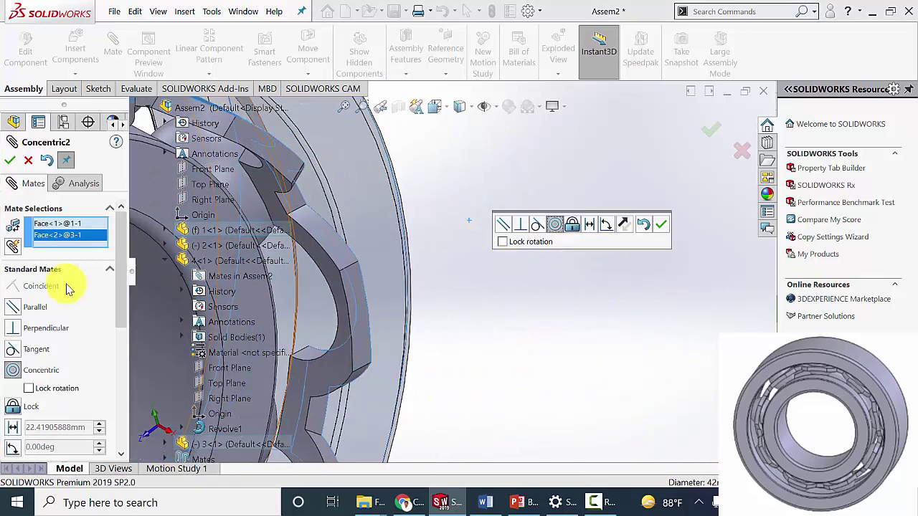
{"action": "left_click", "coordinate": [10, 160]}
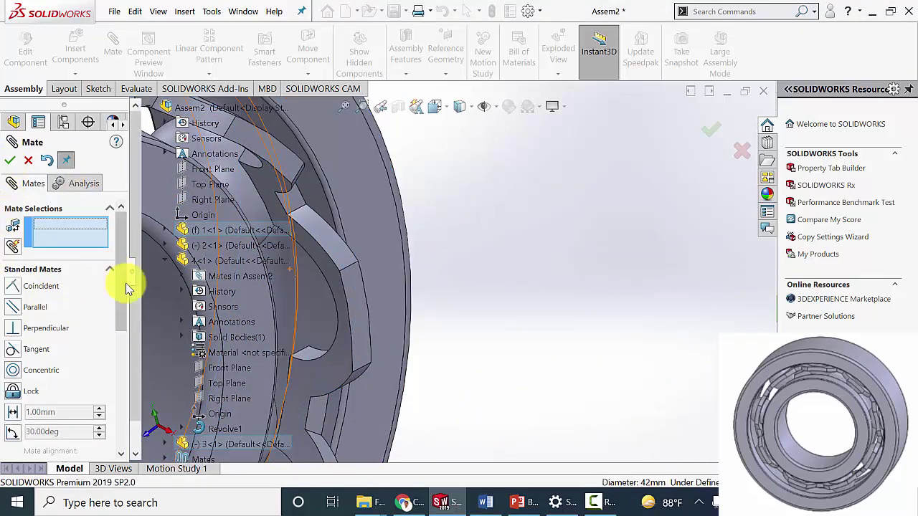
Mate a pocket face of the first cage concentric with the spherical face of one patterned ball, and finish mating
{"action": "scroll", "coordinate": [500, 244], "scroll_direction": "up", "scroll_amount": 5}
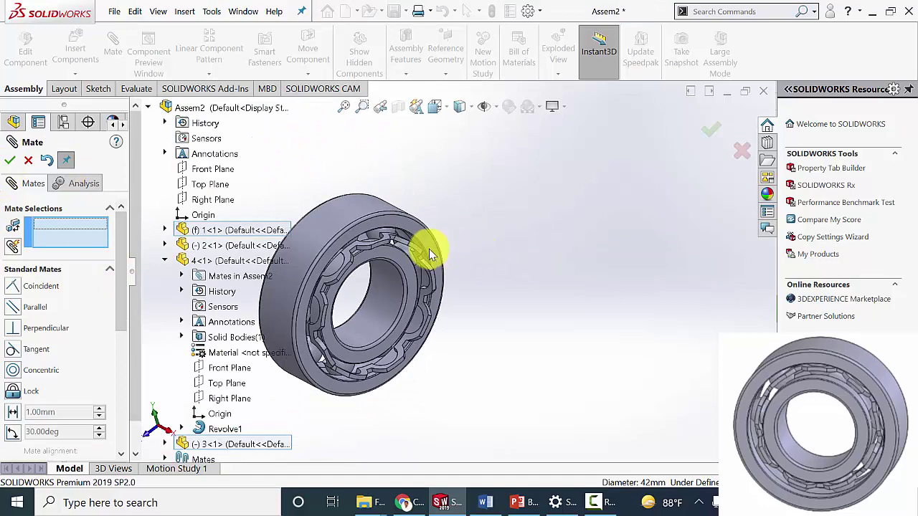
{"action": "scroll", "coordinate": [423, 251], "scroll_direction": "down", "scroll_amount": 5}
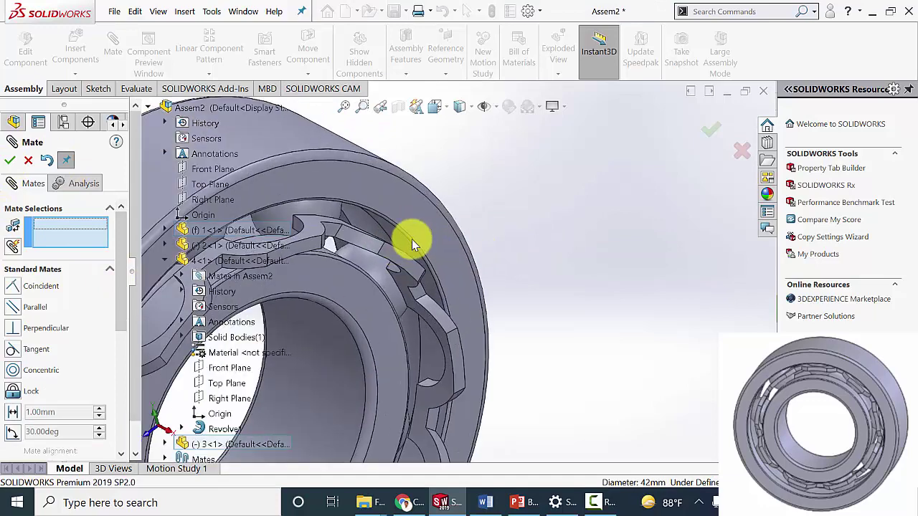
{"action": "left_click", "coordinate": [325, 213]}
{"action": "scroll", "coordinate": [523, 249], "scroll_direction": "up", "scroll_amount": 3}
{"action": "middle_click_drag", "start_coordinate": [410, 256], "coordinate": [472, 304]}
{"action": "scroll", "coordinate": [467, 229], "scroll_direction": "down", "scroll_amount": 5}
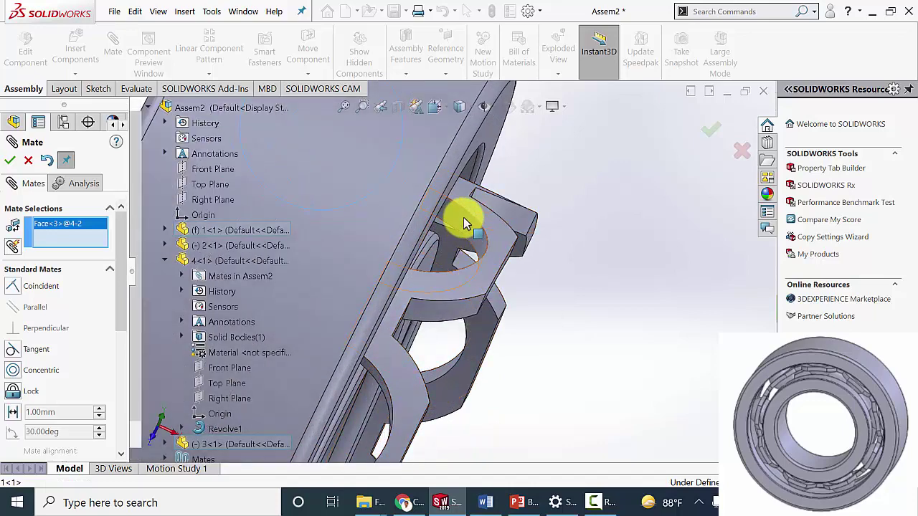
{"action": "key", "text": "Tab"}
{"action": "left_click", "coordinate": [537, 297]}
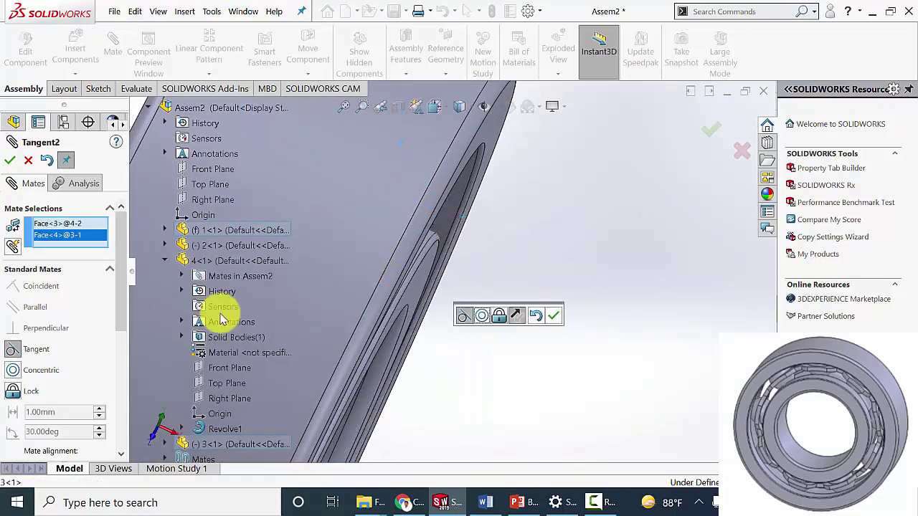
{"action": "left_click", "coordinate": [12, 370]}
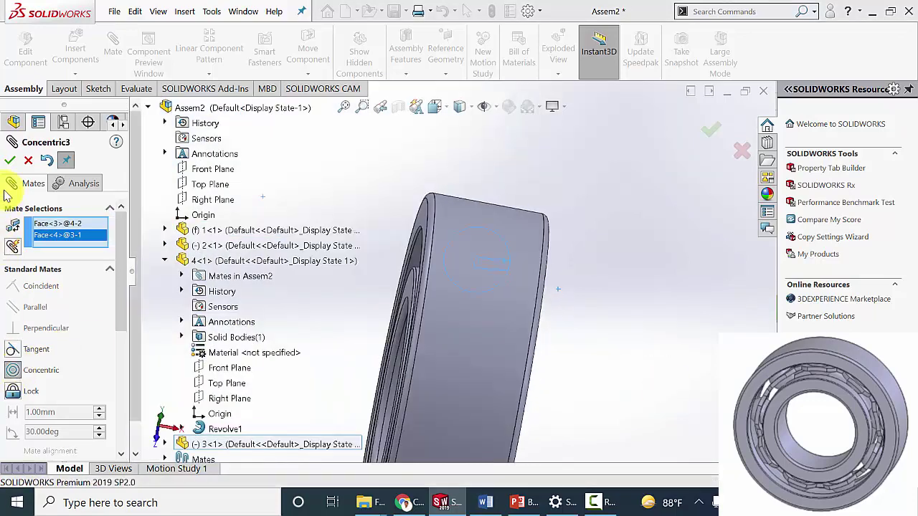
{"action": "left_click", "coordinate": [10, 161]}
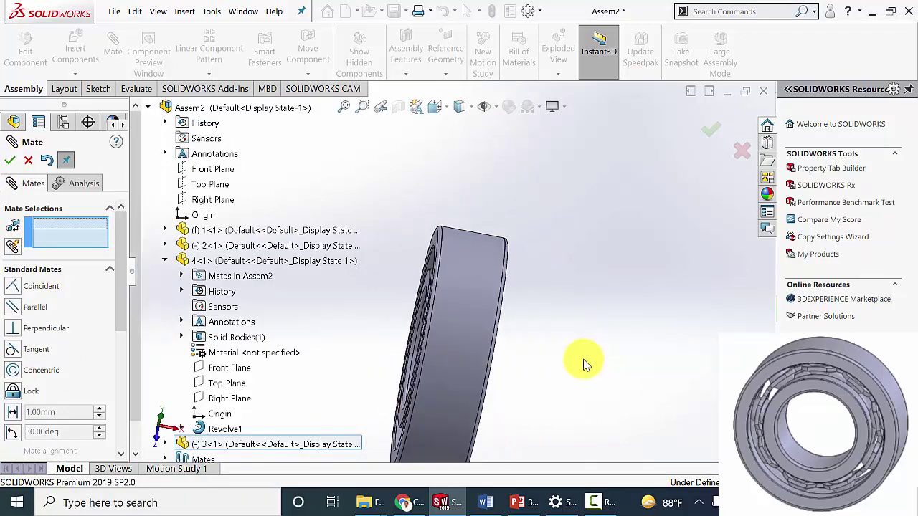
{"action": "middle_click_drag", "start_coordinate": [584, 364], "coordinate": [530, 358]}
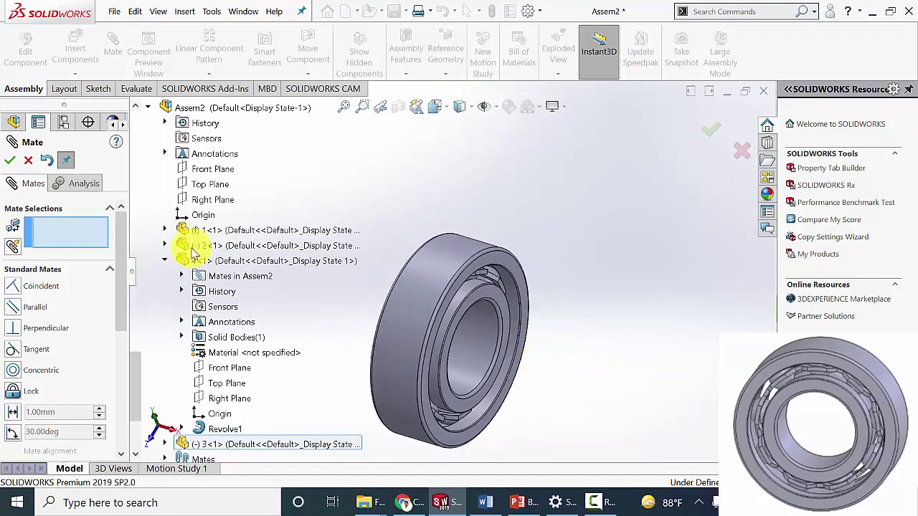
{"action": "left_click", "coordinate": [29, 159]}
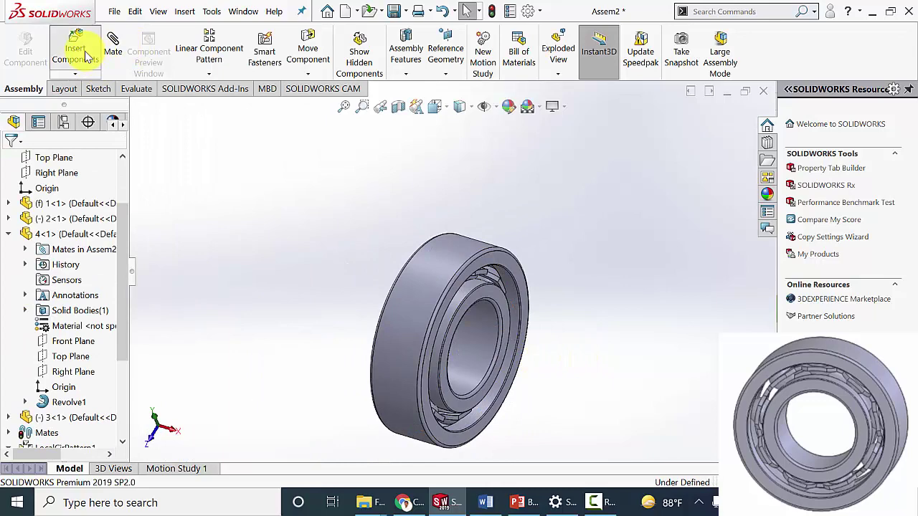
Insert a second copy of part 3, rotate it twice by 90 degrees about Y, and place it behind the bearing
{"action": "left_click", "coordinate": [86, 58]}
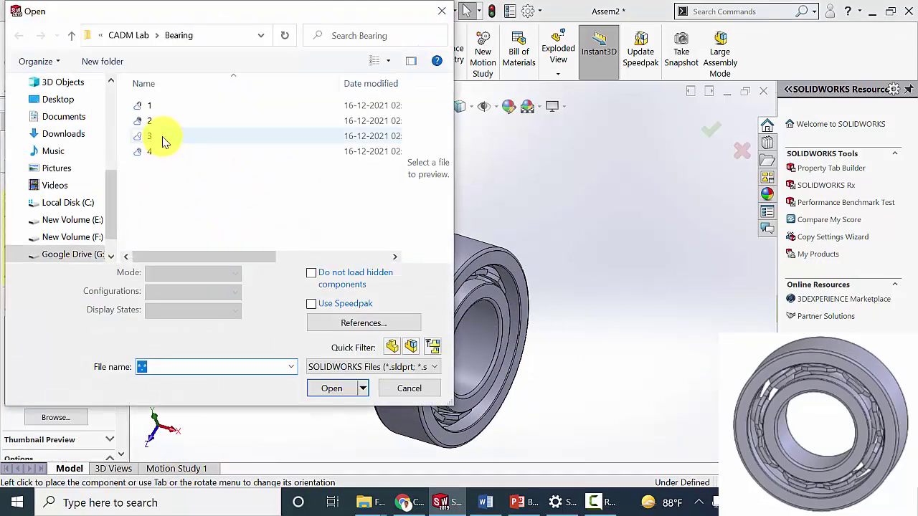
{"action": "left_click", "coordinate": [162, 137]}
{"action": "left_click", "coordinate": [332, 363]}
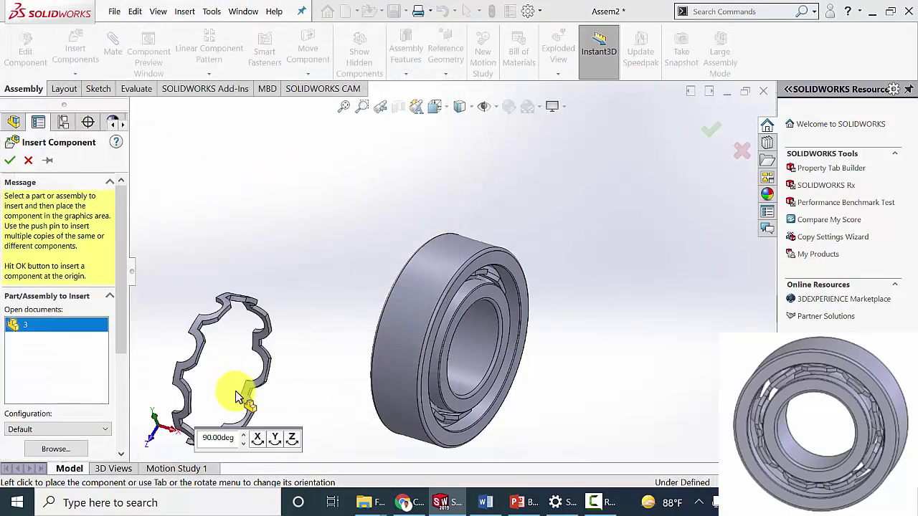
{"action": "left_click", "coordinate": [278, 443]}
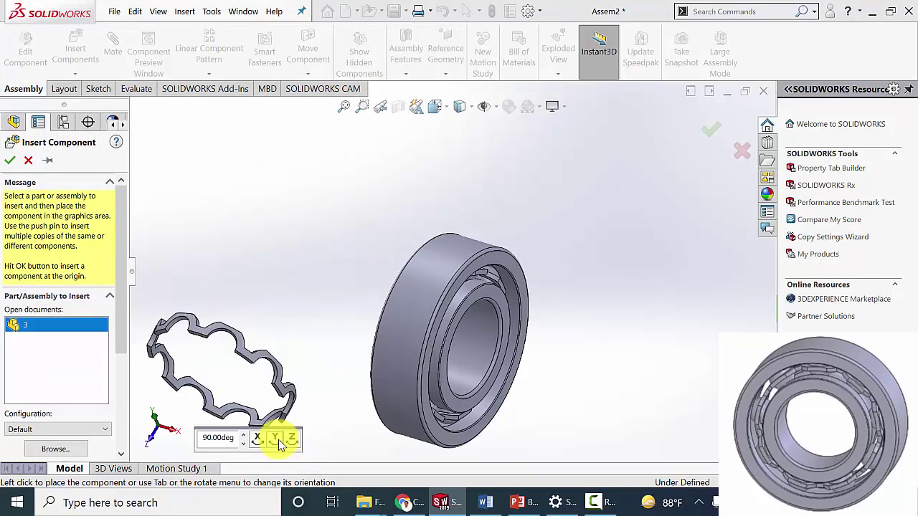
{"action": "left_click", "coordinate": [279, 438]}
{"action": "left_click", "coordinate": [359, 288]}
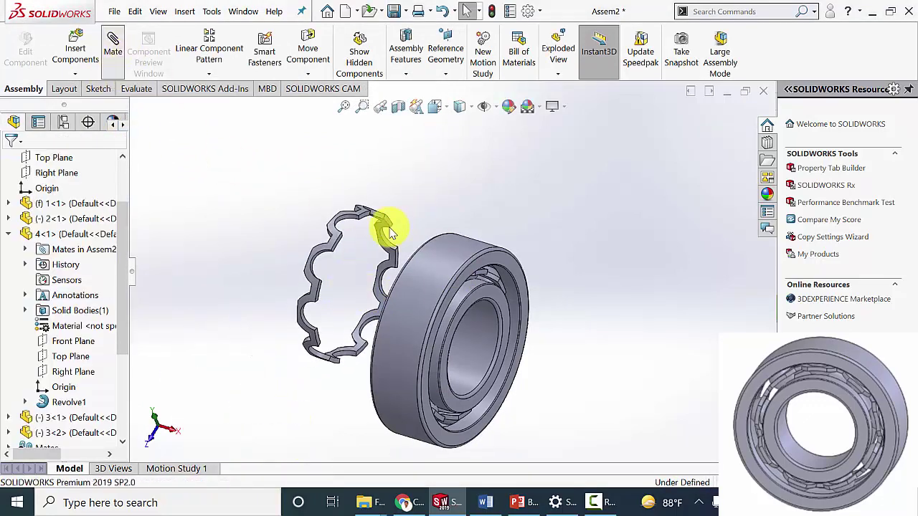
Mate the second cage's cylindrical face concentric with the outer ring's outer cylindrical face
{"action": "left_click", "coordinate": [337, 238]}
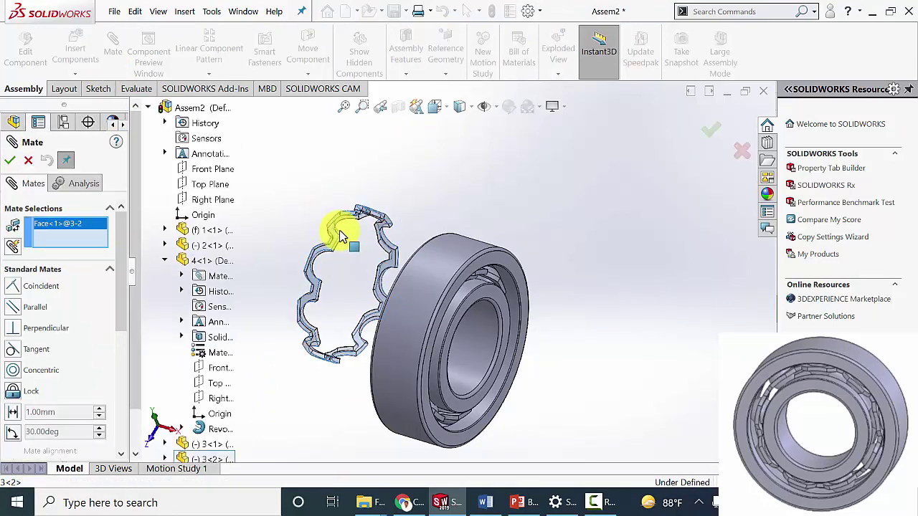
{"action": "left_click", "coordinate": [449, 259]}
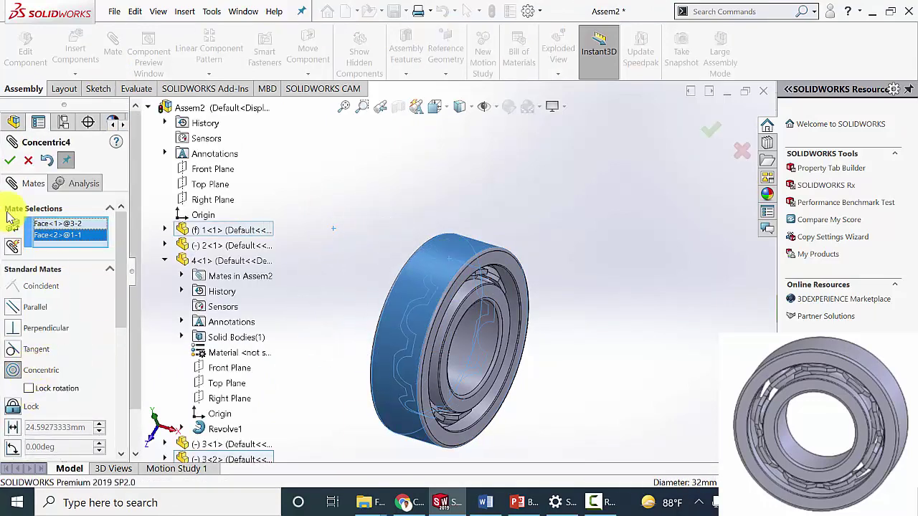
{"action": "left_click", "coordinate": [9, 160]}
Mate a pocket face of the second cage concentric with the spherical face of a patterned ball, and finish mating
{"action": "middle_click_drag", "start_coordinate": [416, 262], "coordinate": [409, 308]}
{"action": "scroll", "coordinate": [463, 288], "scroll_direction": "down", "scroll_amount": 6}
{"action": "left_click", "coordinate": [430, 305]}
{"action": "scroll", "coordinate": [488, 303], "scroll_direction": "up", "scroll_amount": 3}
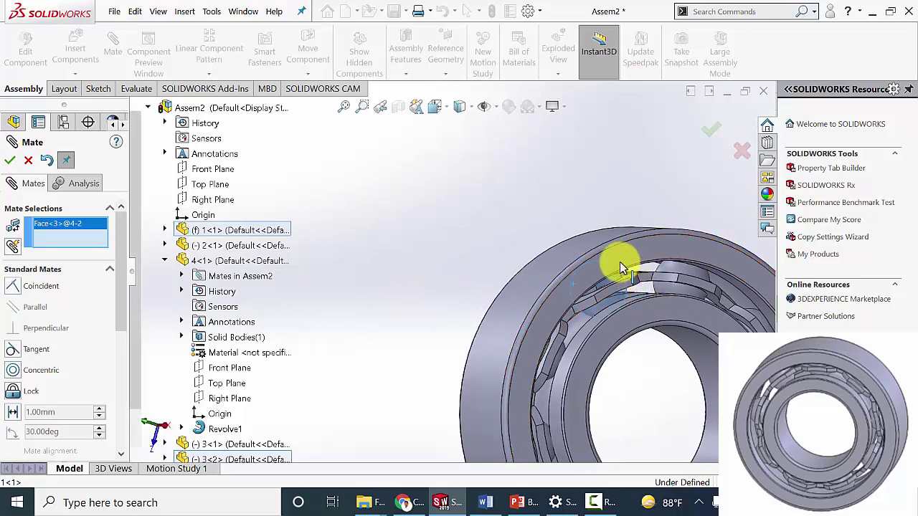
{"action": "scroll", "coordinate": [621, 268], "scroll_direction": "down", "scroll_amount": 3}
{"action": "middle_click_drag", "start_coordinate": [602, 323], "coordinate": [616, 301]}
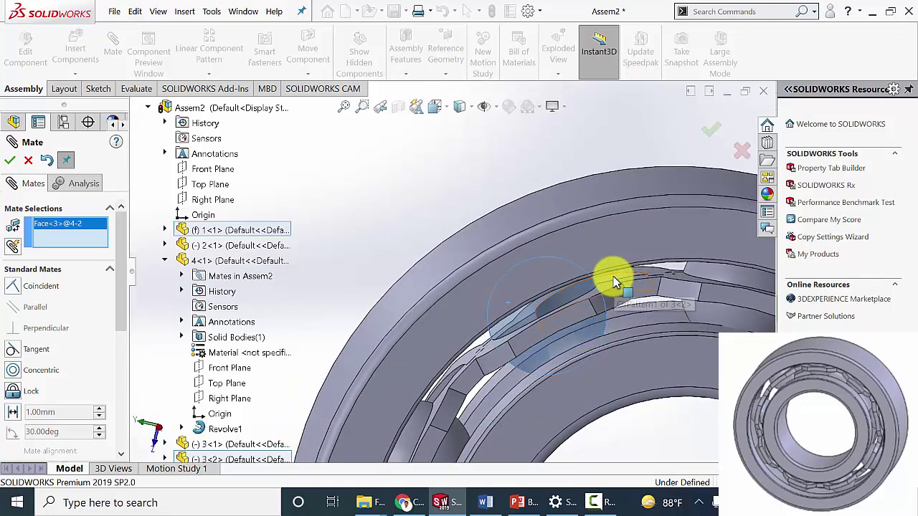
{"action": "left_click", "coordinate": [613, 278]}
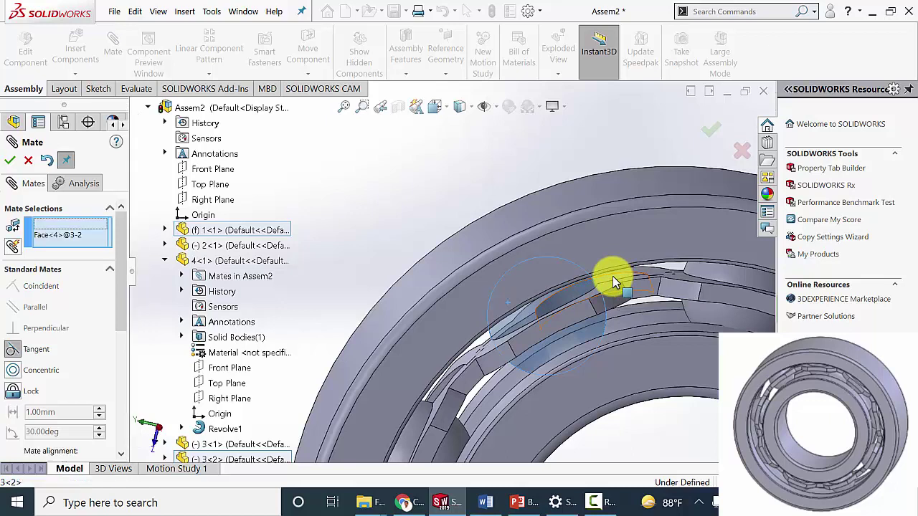
{"action": "left_click", "coordinate": [14, 370]}
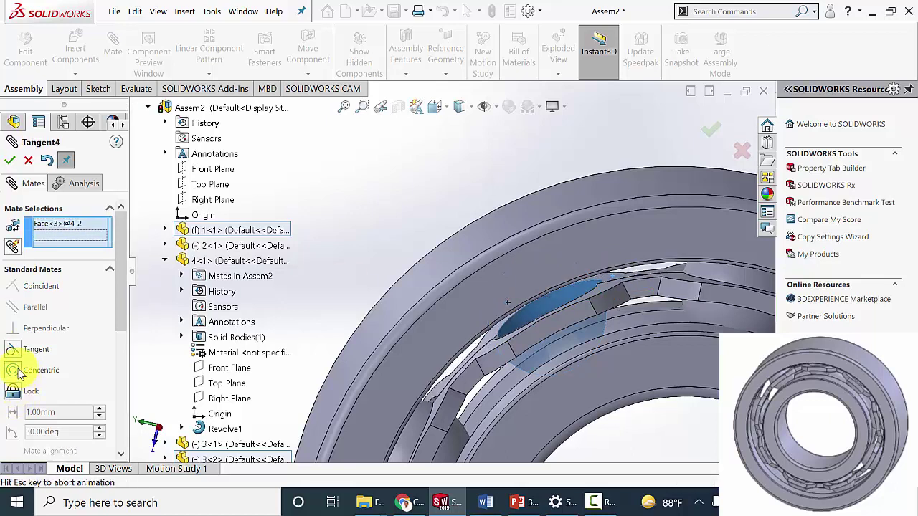
{"action": "left_click", "coordinate": [10, 161]}
{"action": "key", "text": "Escape"}
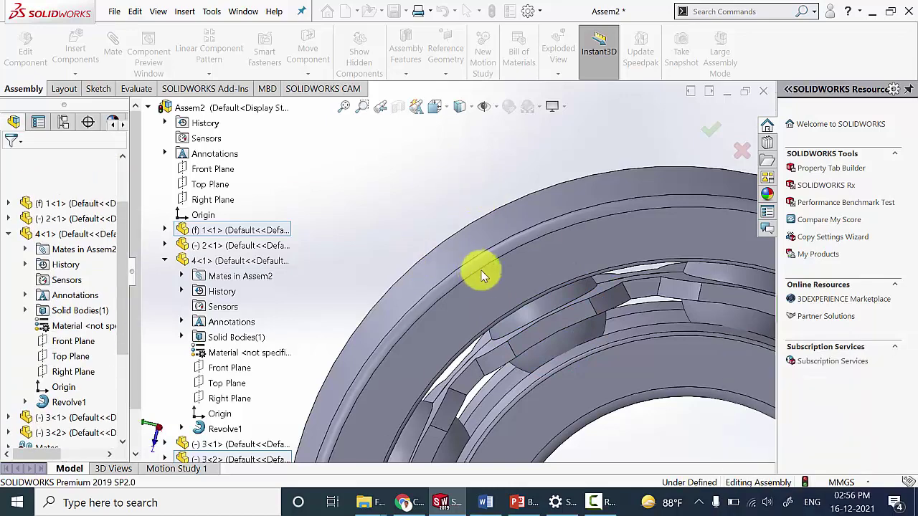
{"action": "scroll", "coordinate": [477, 275], "scroll_direction": "up", "scroll_amount": 5}
{"action": "middle_click_drag", "start_coordinate": [369, 335], "coordinate": [605, 337]}
{"action": "scroll", "coordinate": [506, 289], "scroll_direction": "down", "scroll_amount": 5}
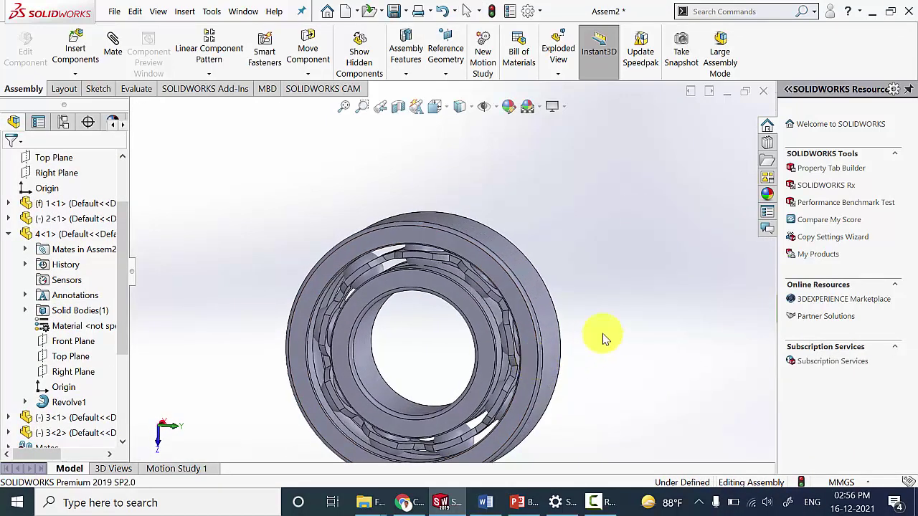